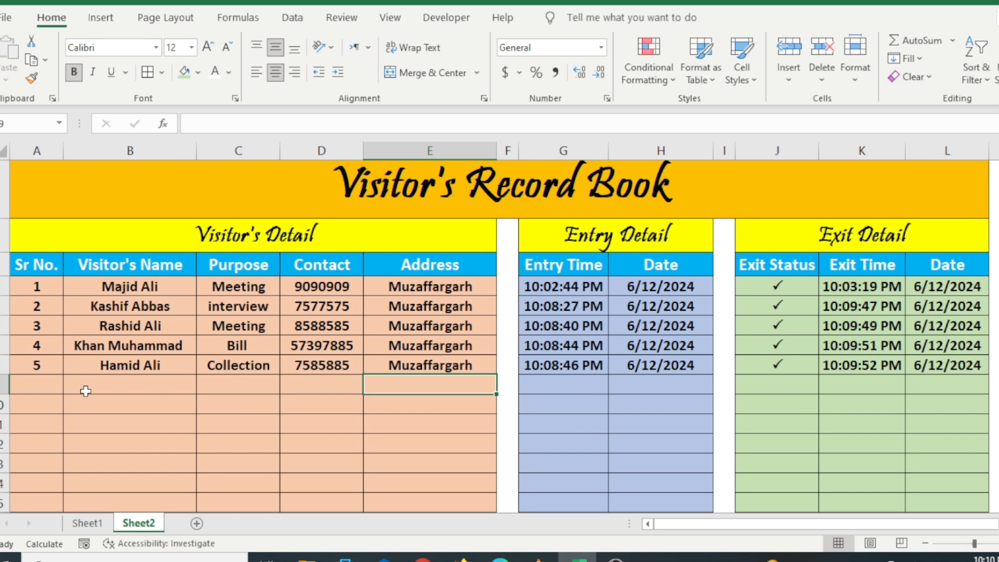
Step: Record visitor serial number 6 in A9 and the visitor's name in B9
left_click(108, 384)
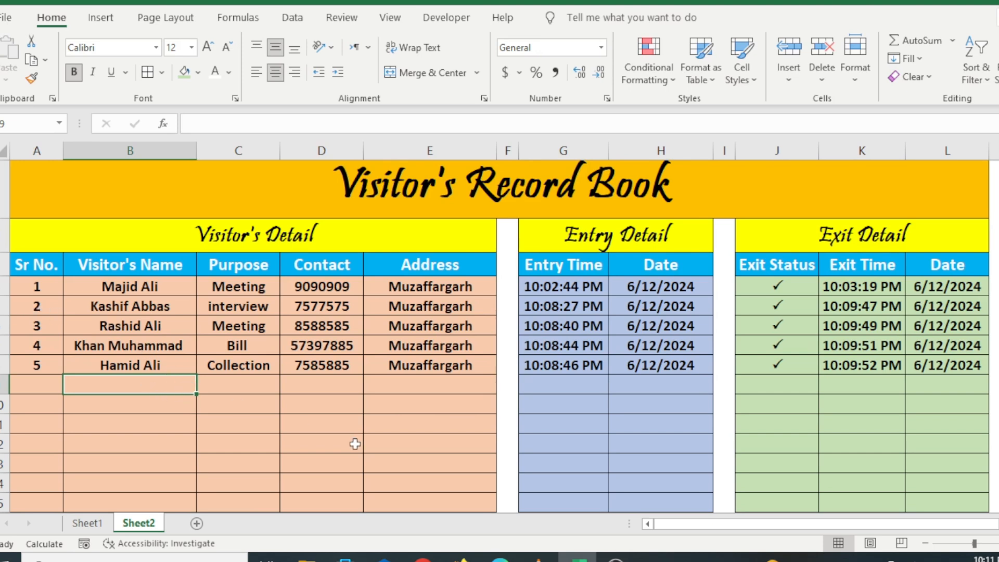
left_click(48, 380)
type("6")
key("Tab")
type("aB")
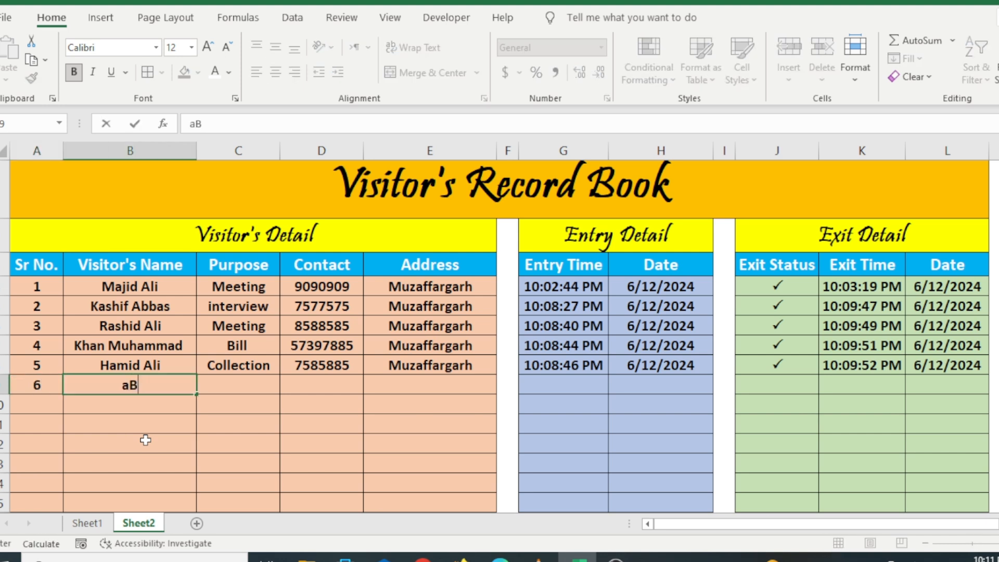
type("DULLAH")
key("Return")
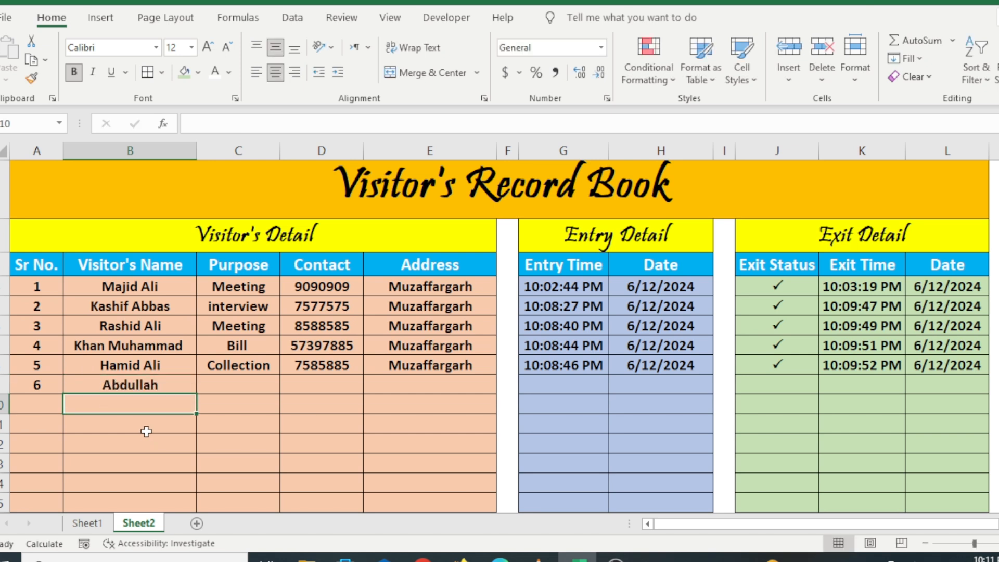
Step: Check that G9 and H9 auto-show entry time 10:11:23 PM and date 6/12/2024
left_click(151, 385)
left_click(322, 394)
left_click(584, 384)
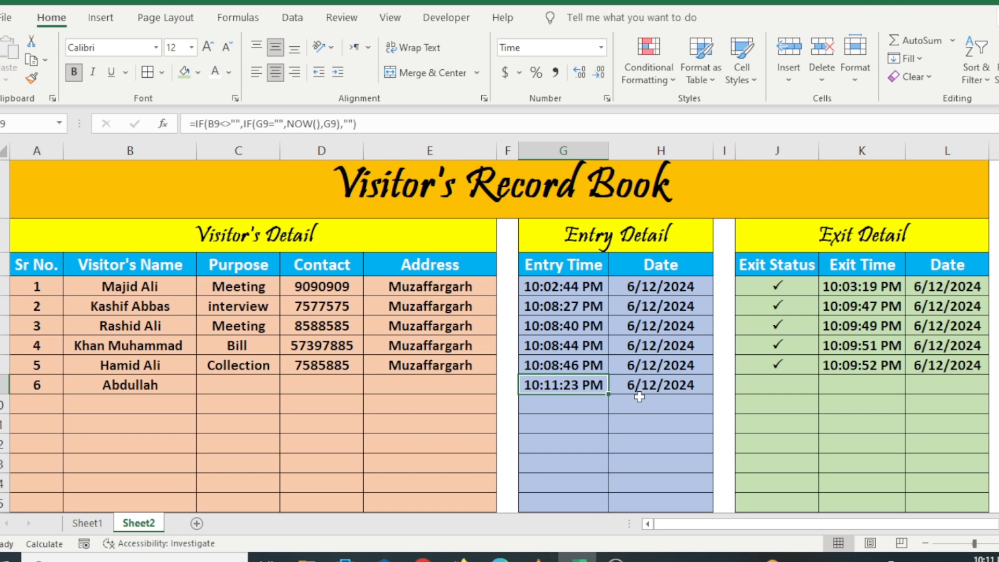
left_click(663, 383)
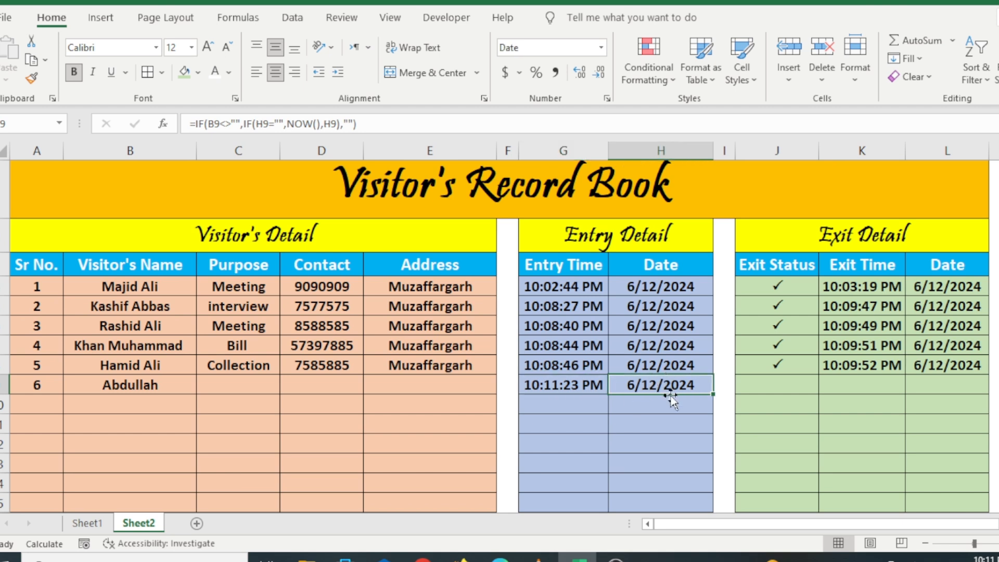
left_click(586, 384)
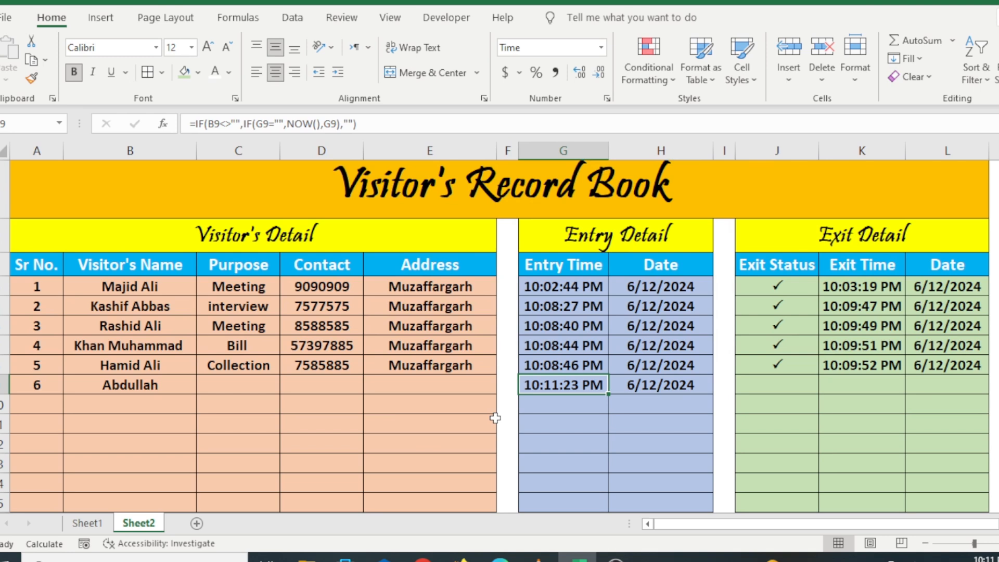
left_click(475, 390)
left_click(183, 379)
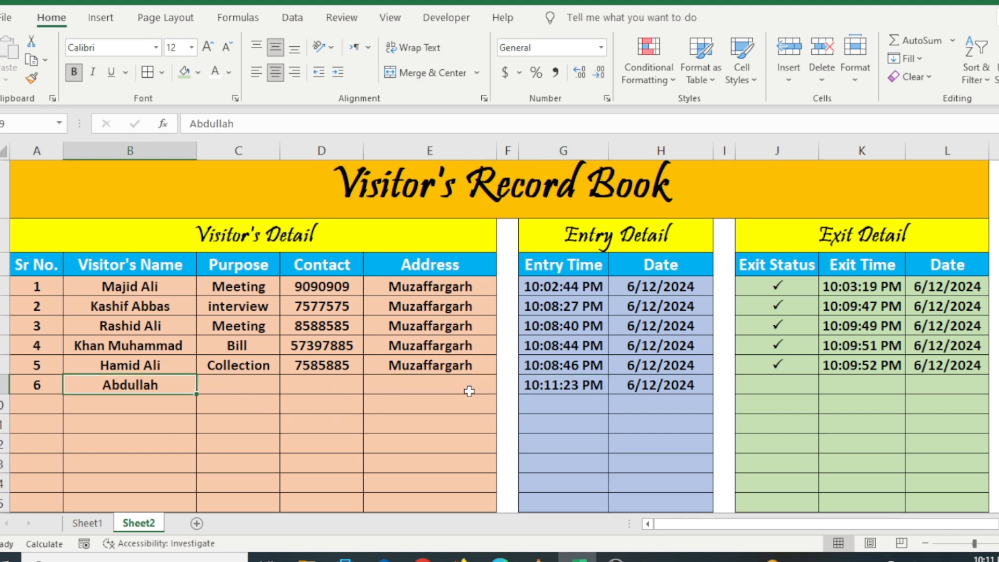
left_click(582, 386)
left_click(654, 387)
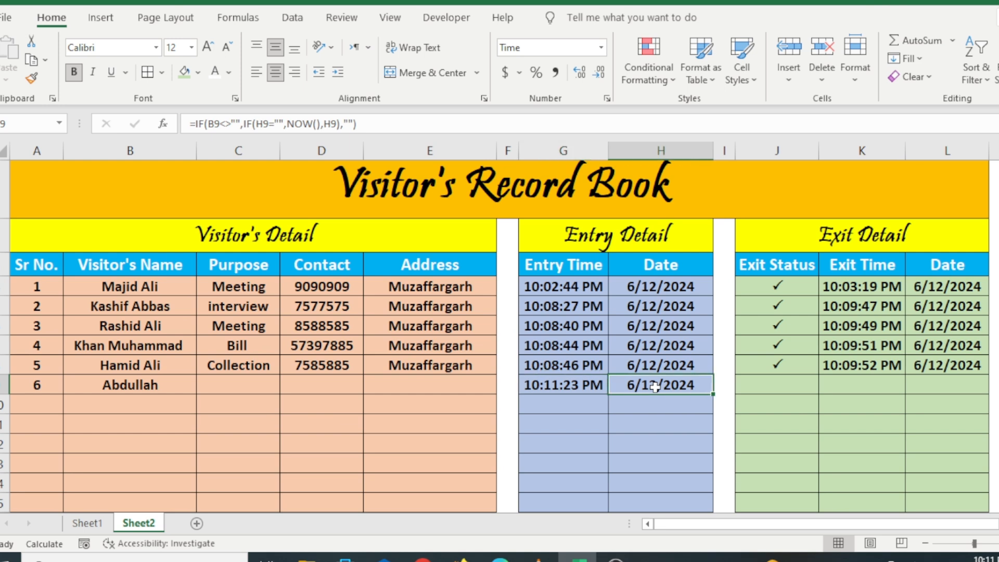
left_click(434, 388)
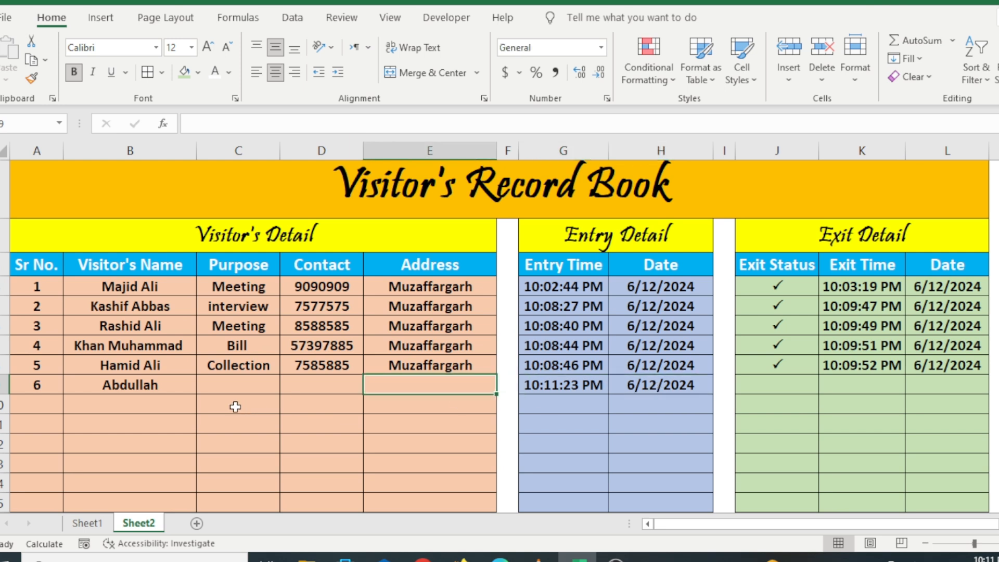
Step: Fill row 9 with purpose Bill, the visitor's contact number and address, moving on to J9
left_click(232, 390)
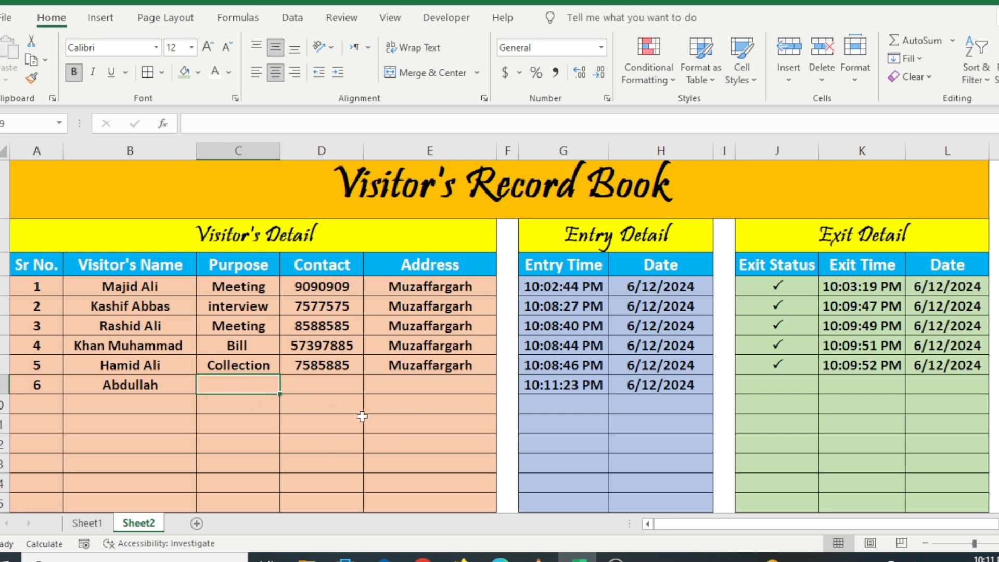
type("Bill")
key("Tab")
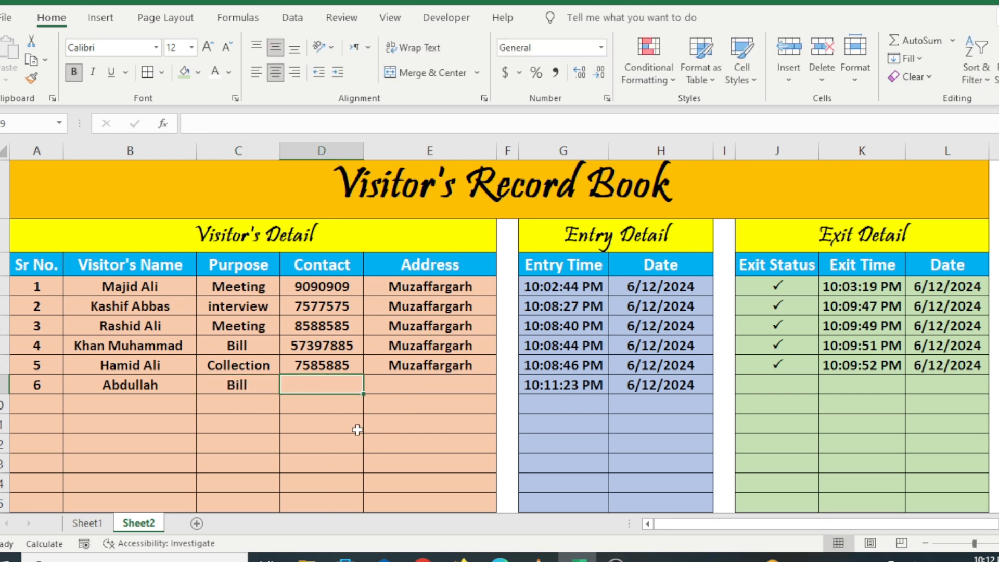
type("78787")
key("Tab")
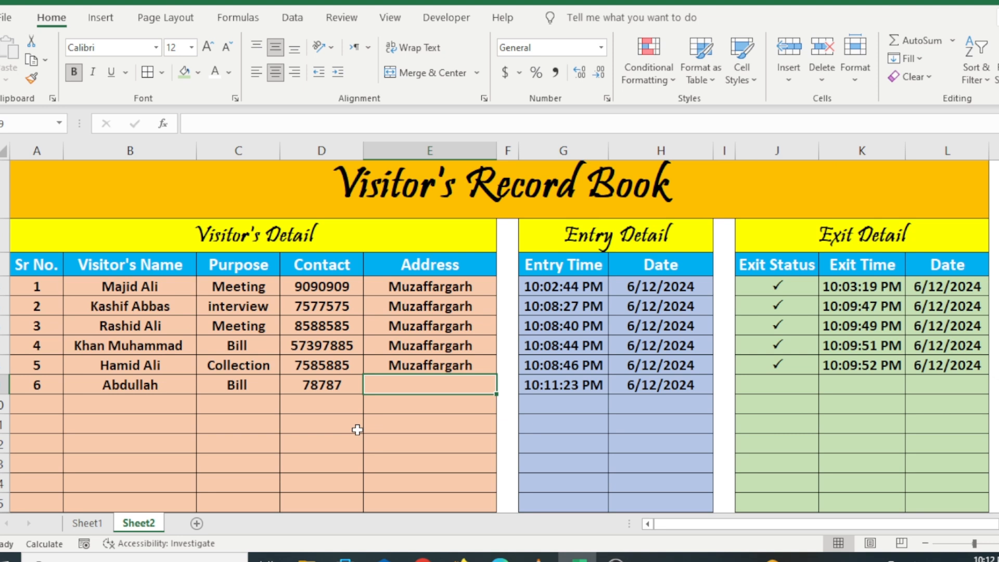
type("Muzaffargarh")
key("Tab")
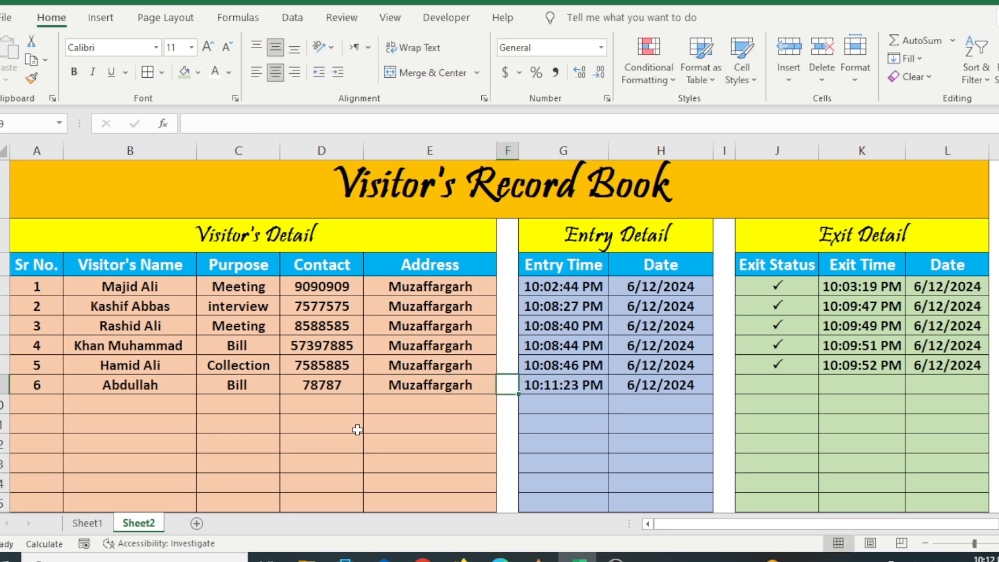
key("Tab")
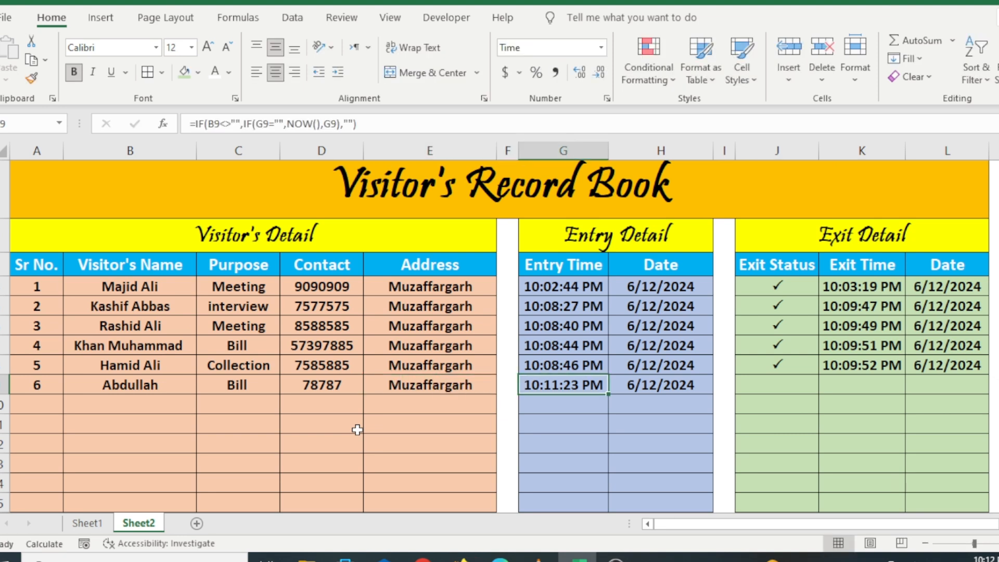
key("Tab")
key("Tab")
key("Tab")
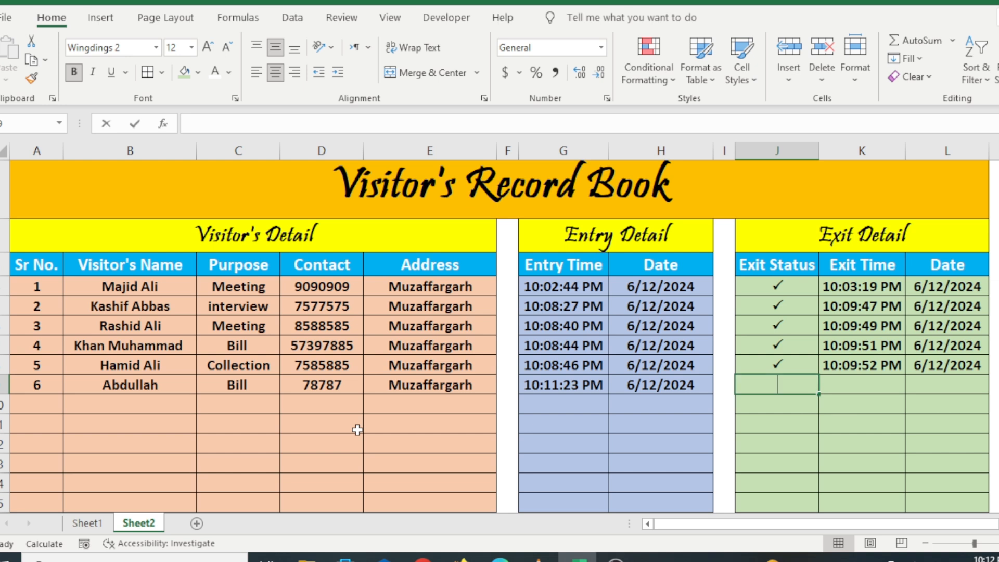
Step: Enter P in J9 as the exit check mark and verify the exit time and date formulas in K9 and L9
type("P")
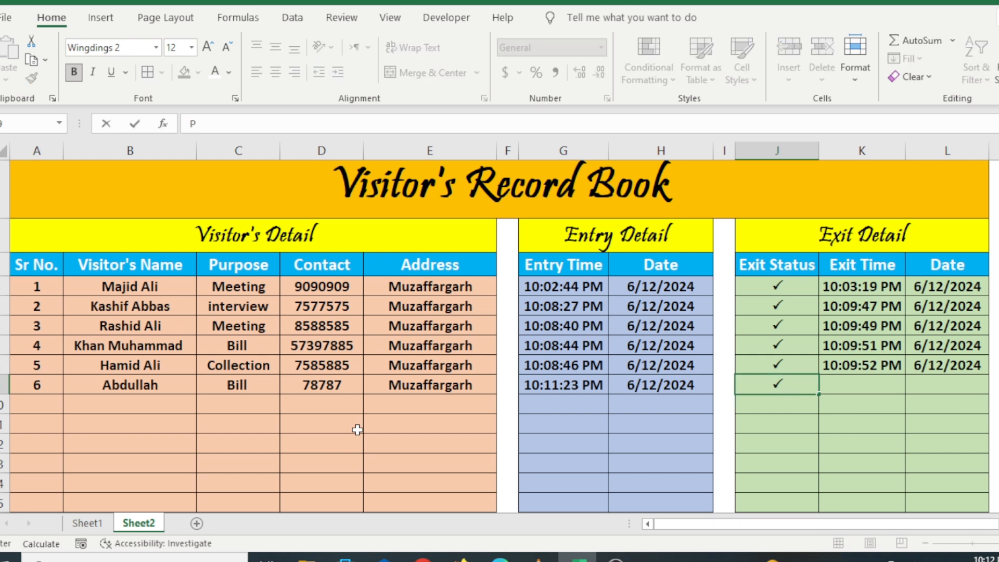
key("Return")
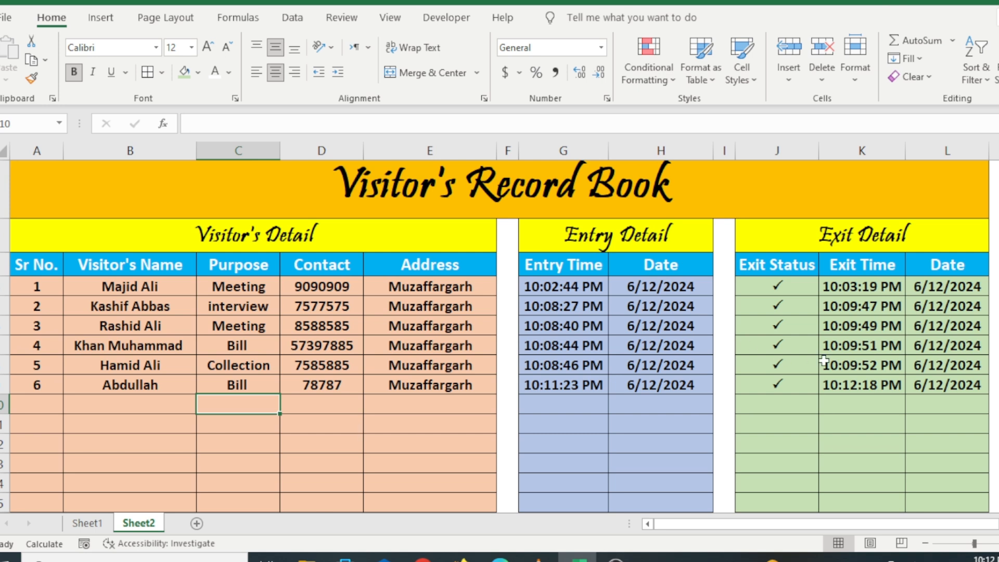
left_click(880, 387)
left_click(925, 379)
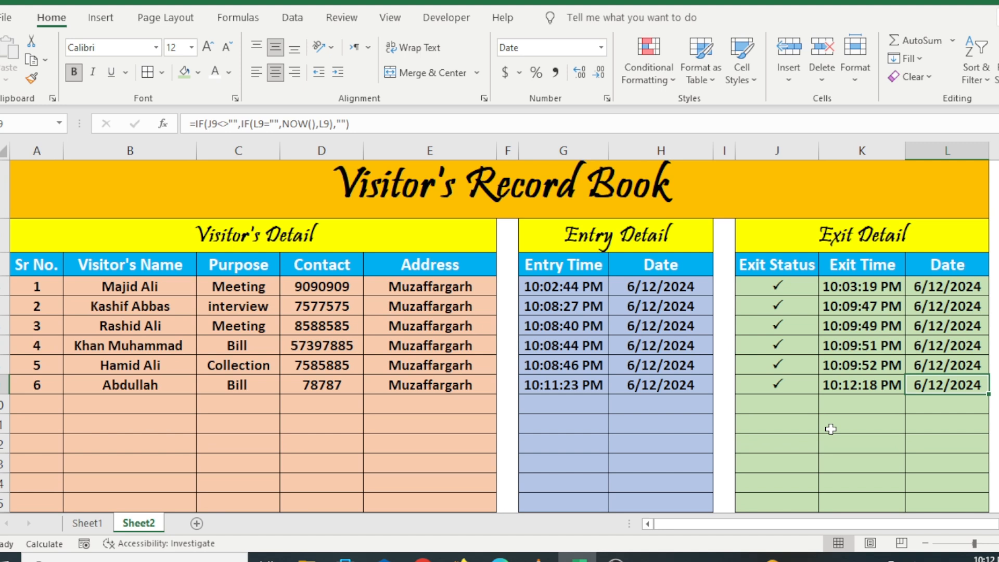
left_click(615, 439)
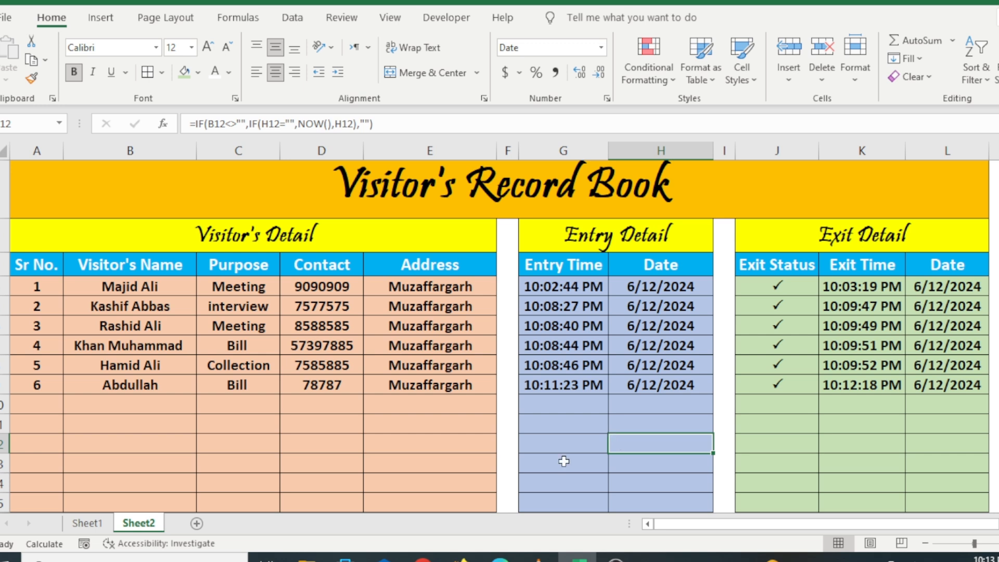
left_click(148, 403)
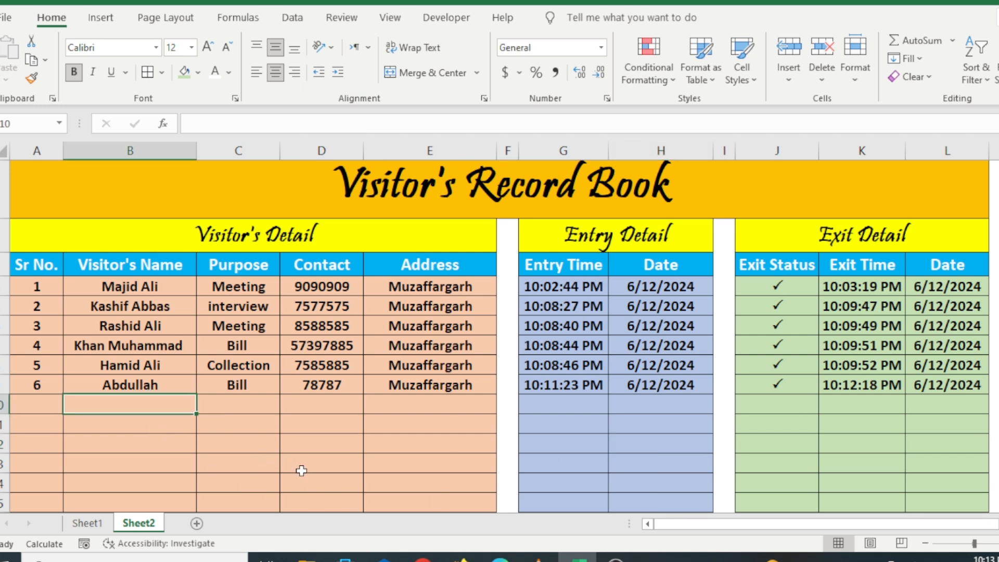
Step: Enter the seventh visitor's name in B10, then select serial cell A10
type("M Hussain")
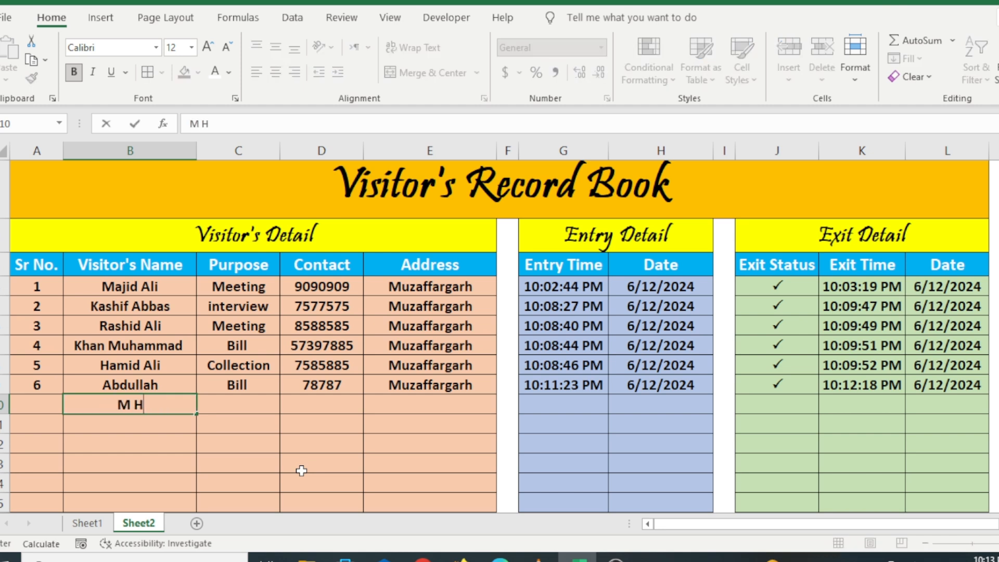
left_click(599, 424)
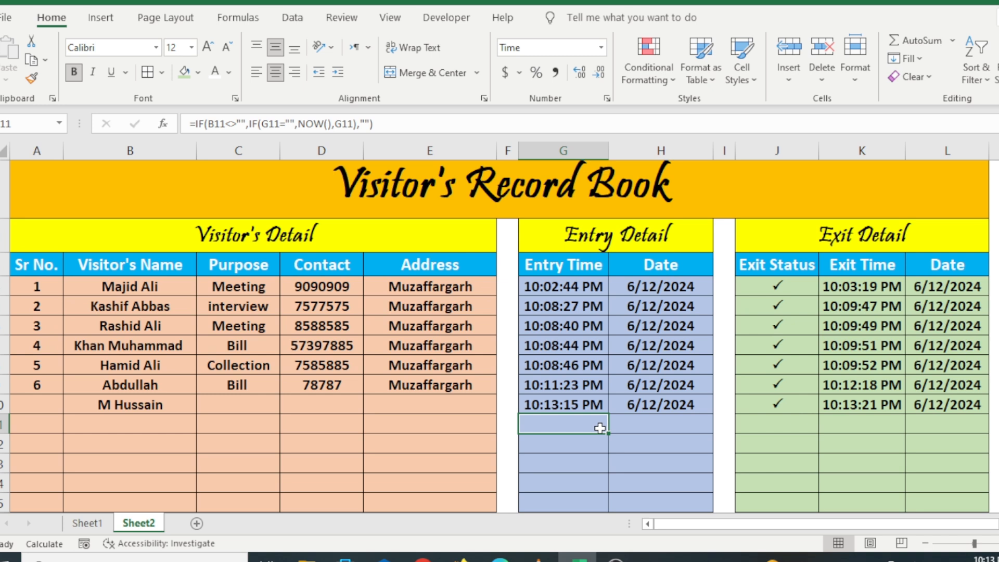
left_click(52, 404)
type("\\")
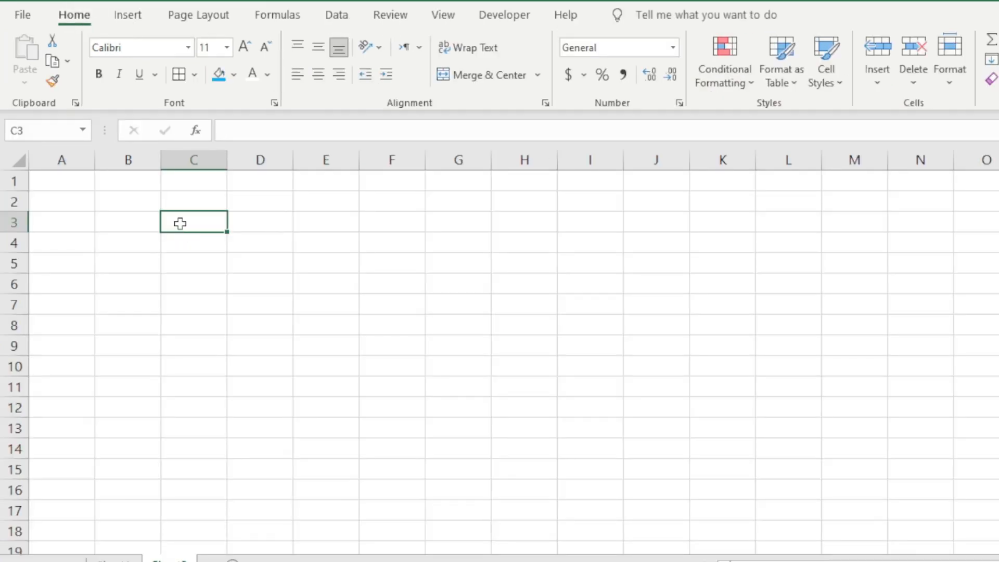
Step: Type headings Sr No., Visitor's Name, Purpose, Contact and Address across A3:E3
left_click(58, 222)
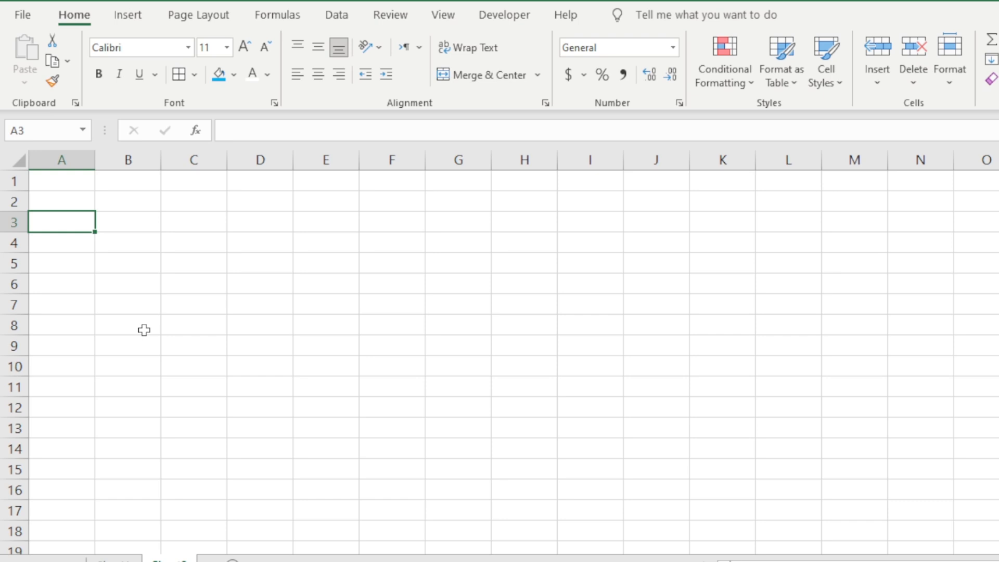
type("Sr")
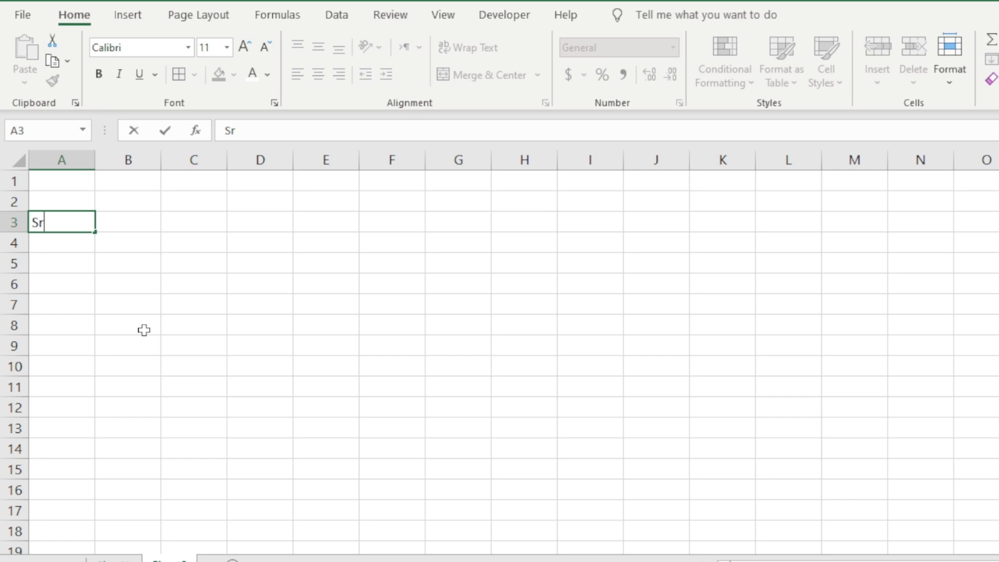
type(" No.")
key("Tab")
type("V")
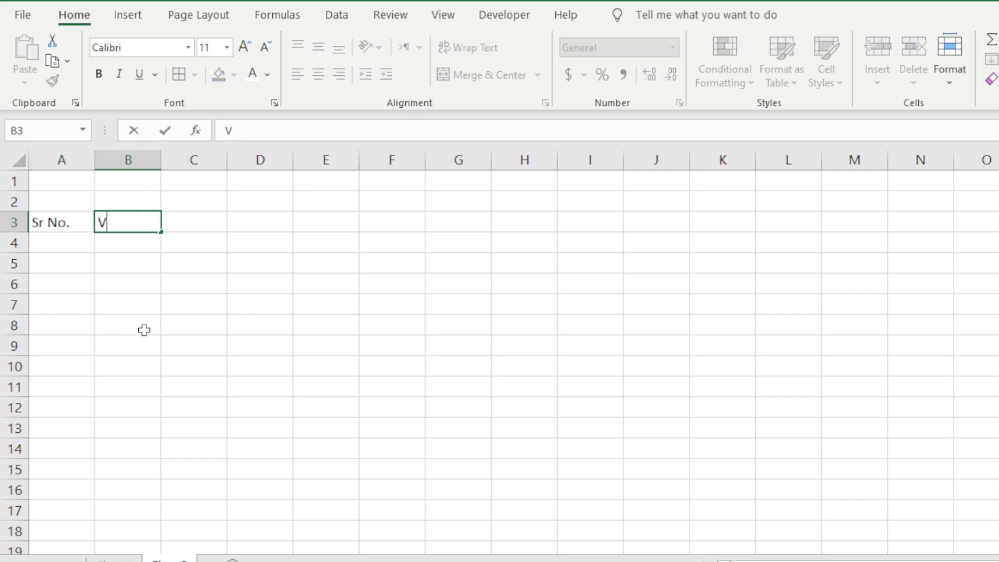
type("isitor's Name")
key("Tab")
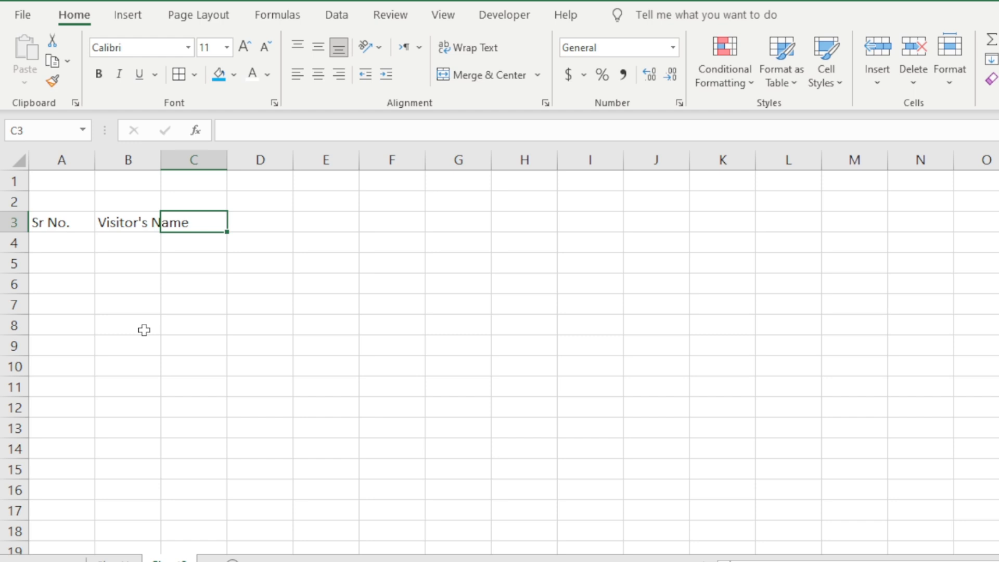
type("Pur")
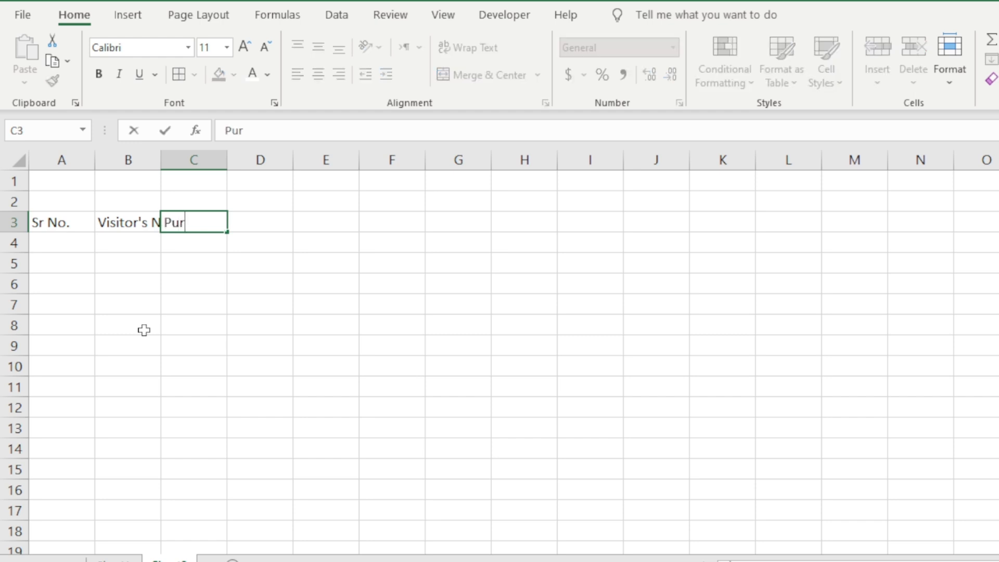
type("pose")
key("Tab")
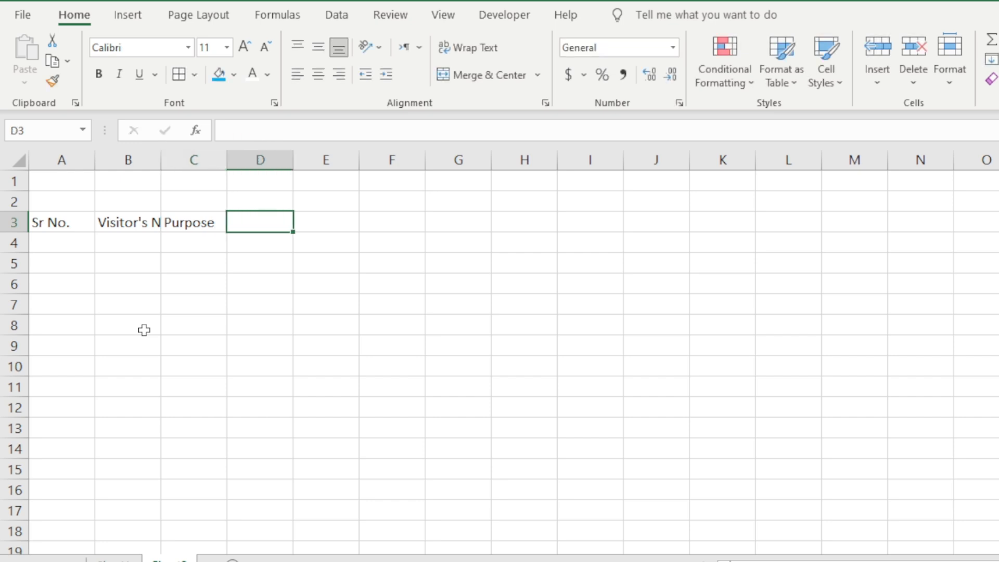
type("Contact")
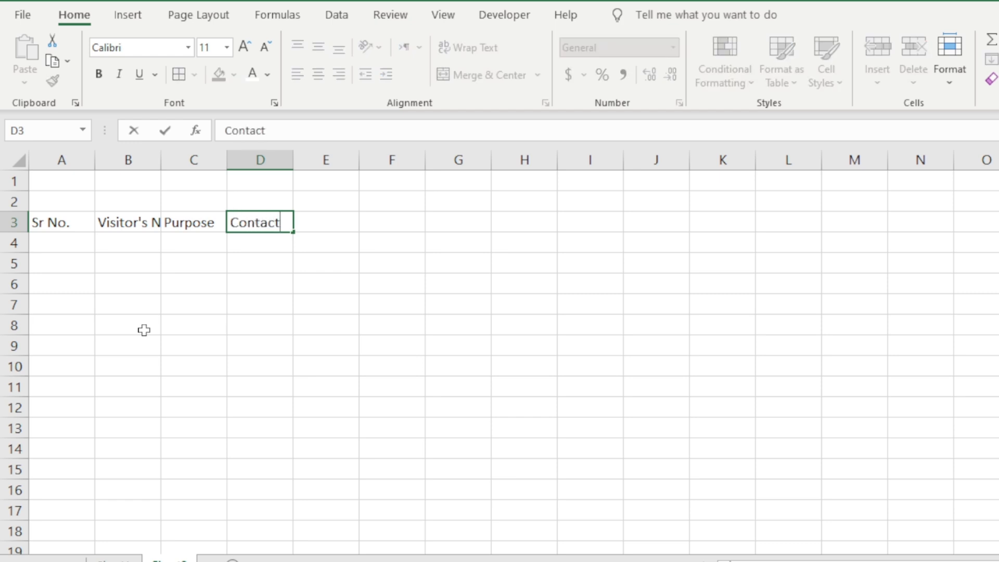
key("Tab")
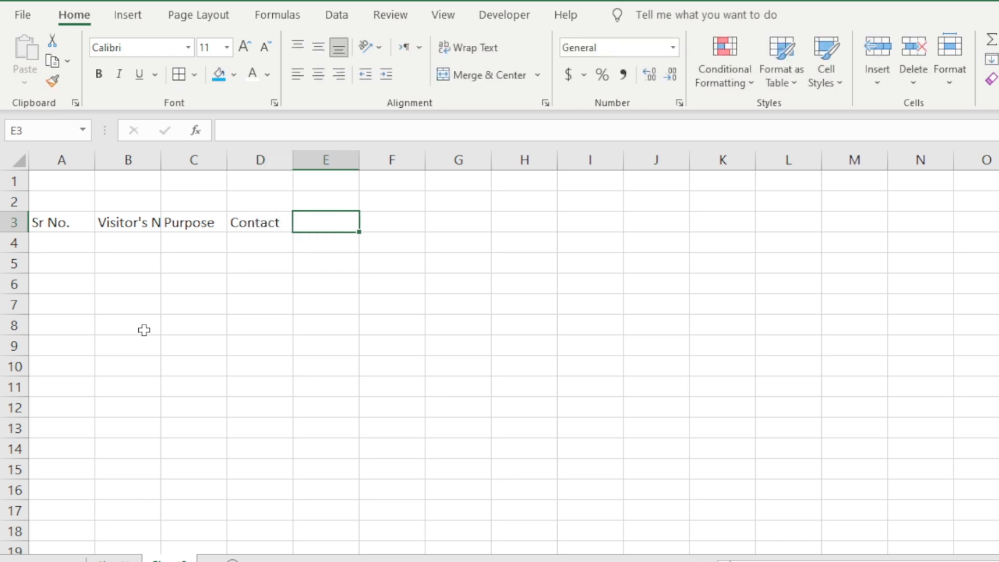
type("Ad")
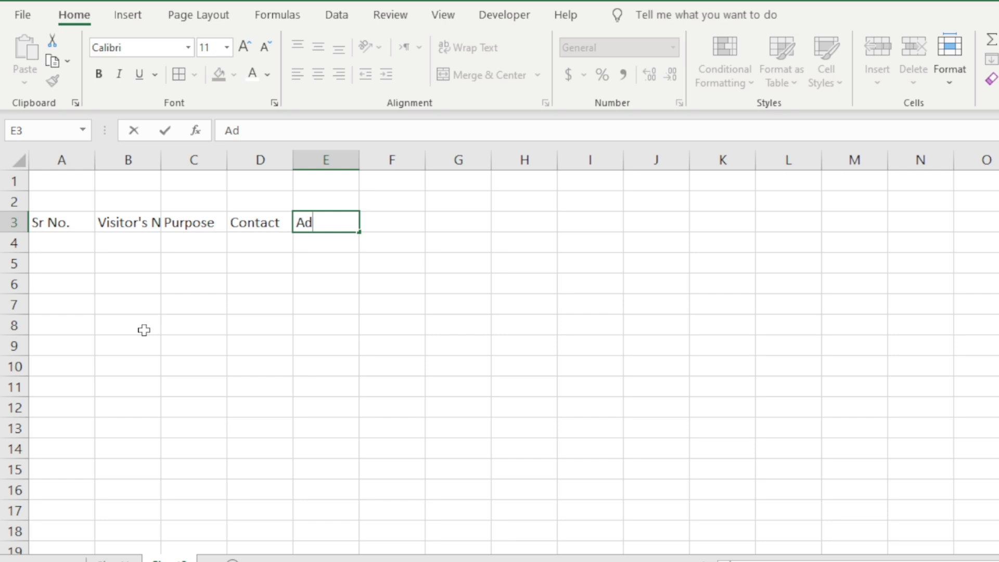
type("dress")
key("Tab")
key("Tab")
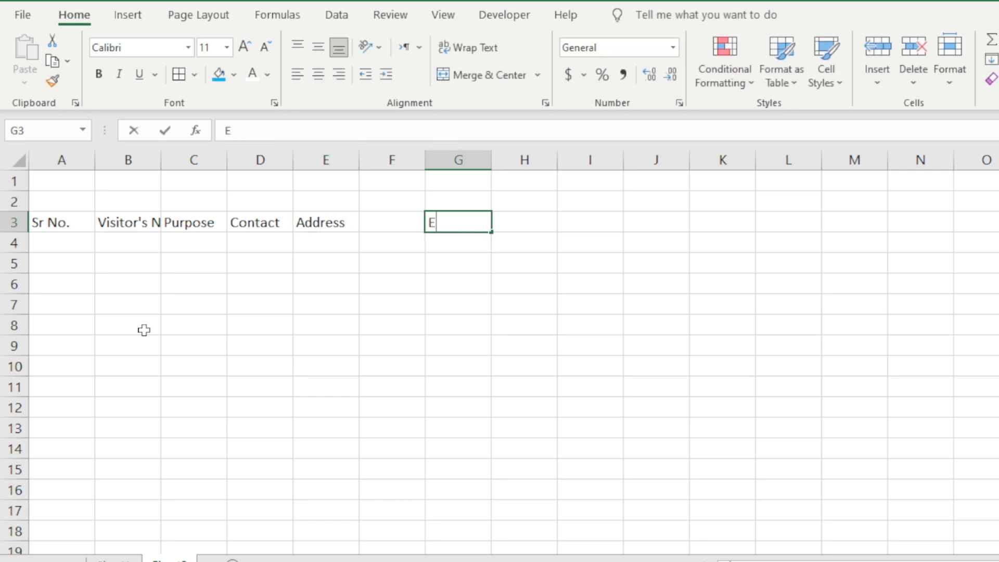
Step: Add headings Entry Time, Date, Exit Status, Exit Time and Date, leaving F3 and I3 empty
type("Entry Time")
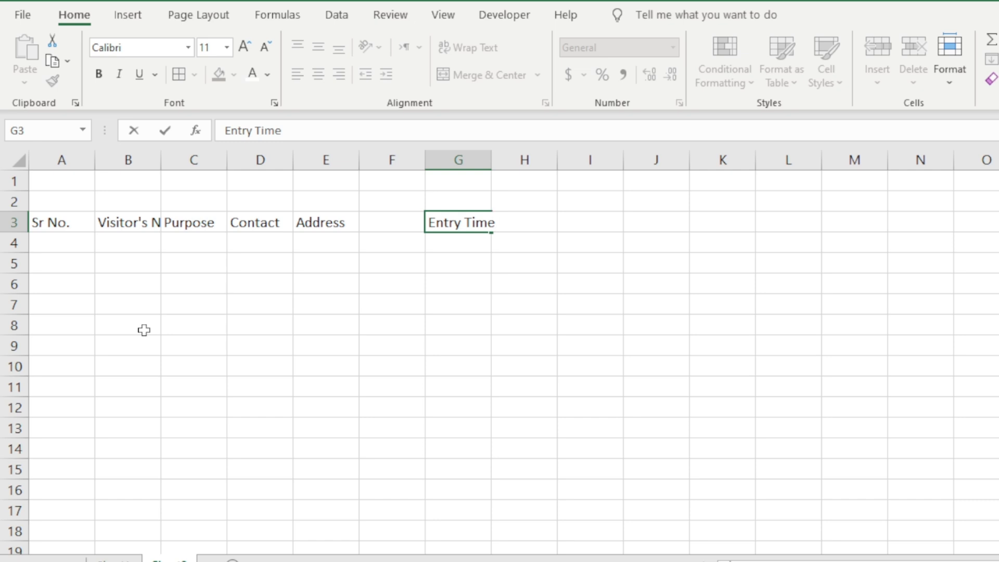
key("Tab")
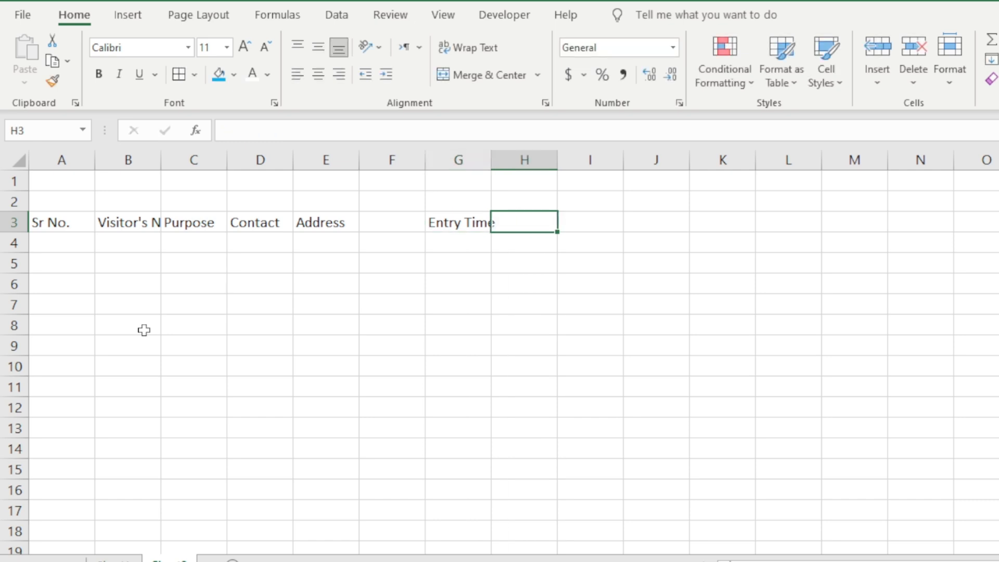
type("Date")
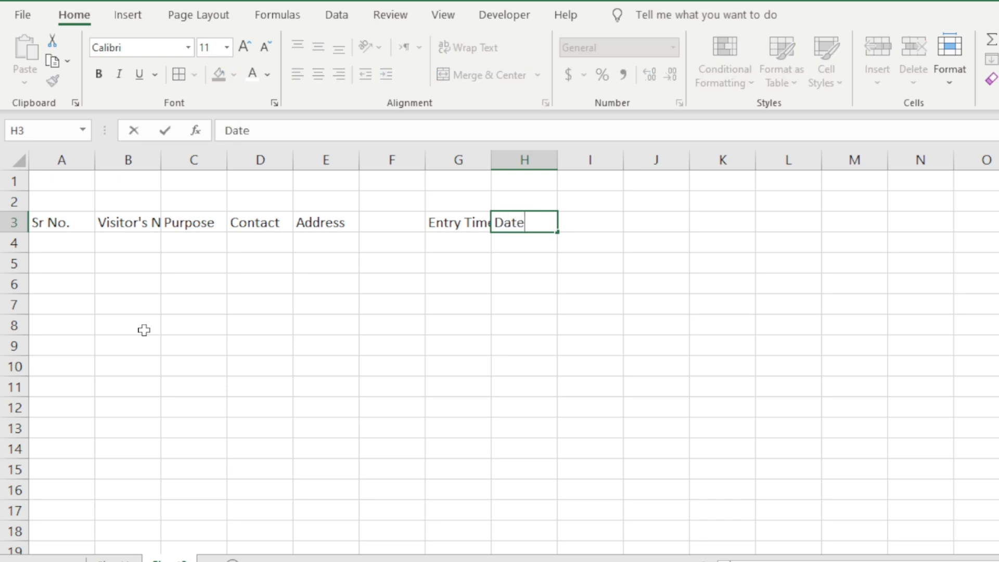
key("Tab")
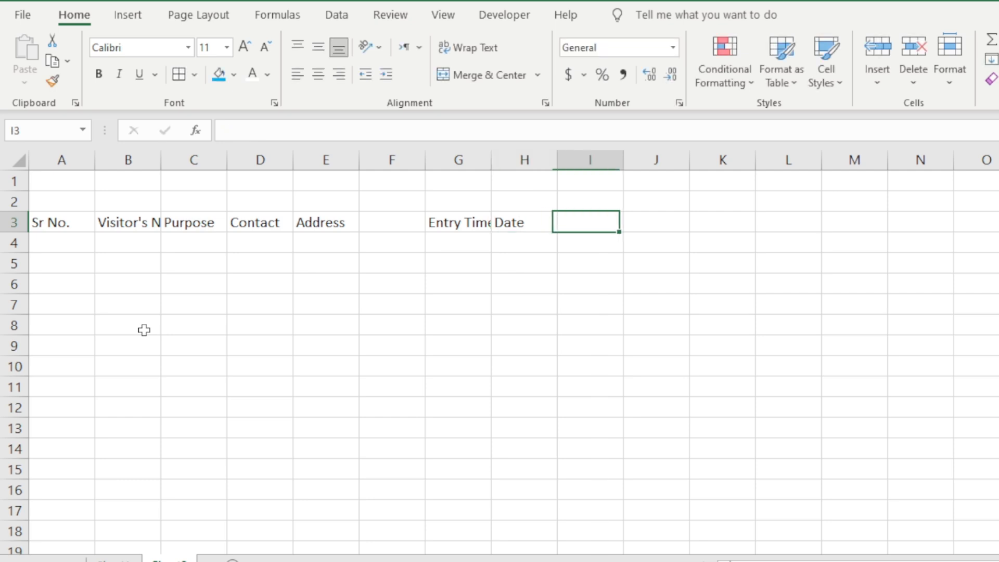
key("Right")
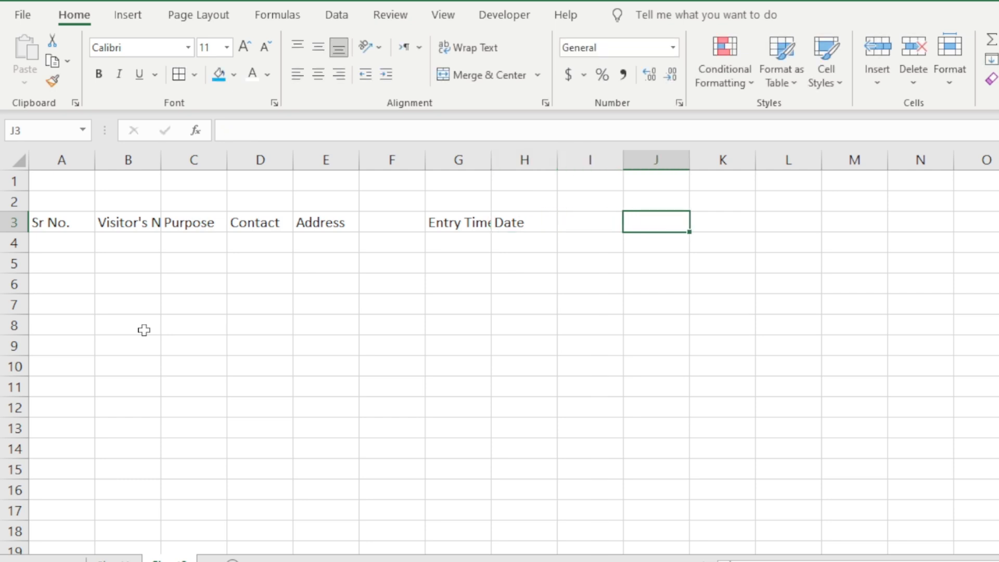
type("Ex")
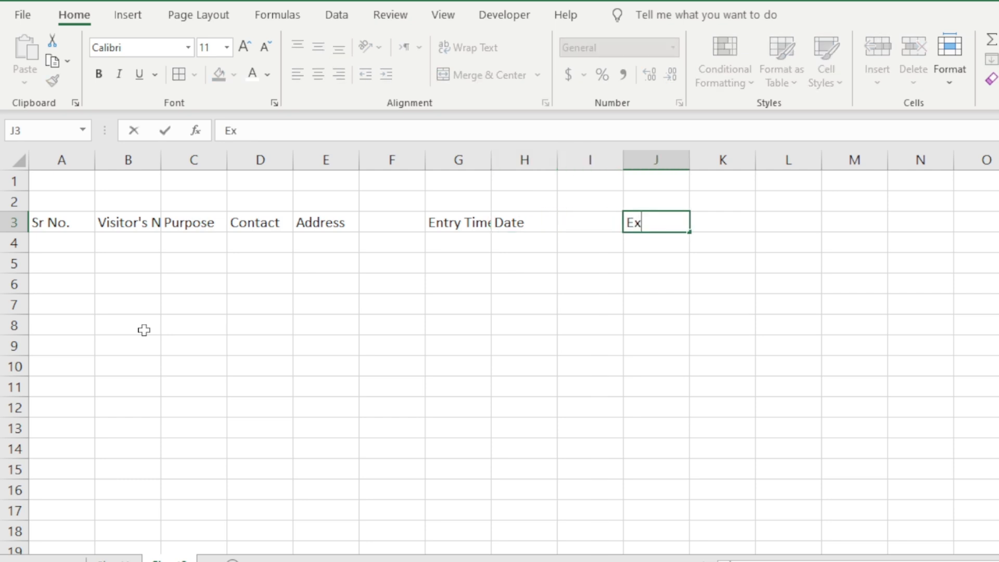
type("it Status")
key("Tab")
type("E")
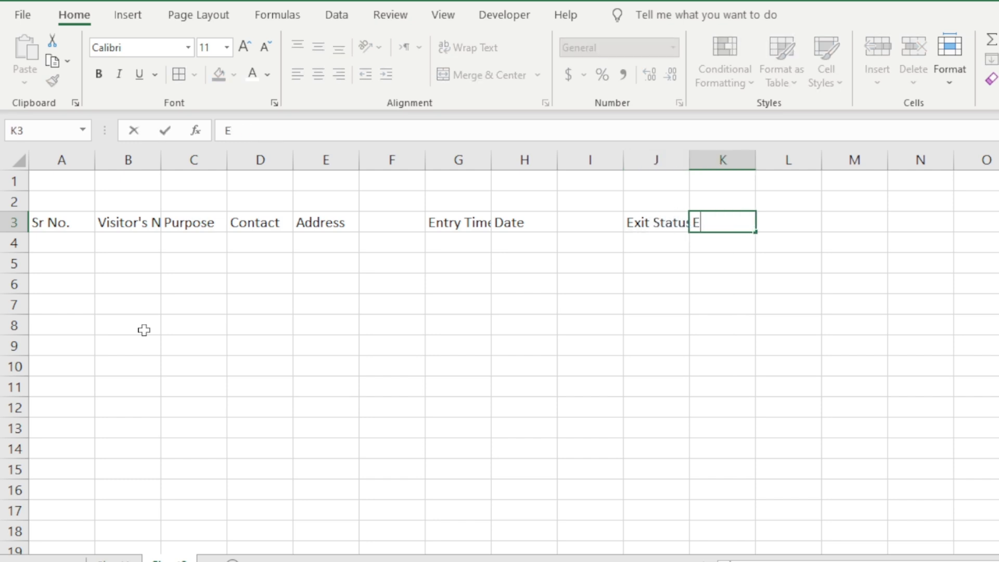
type("xit Time")
key("Tab")
type("Date")
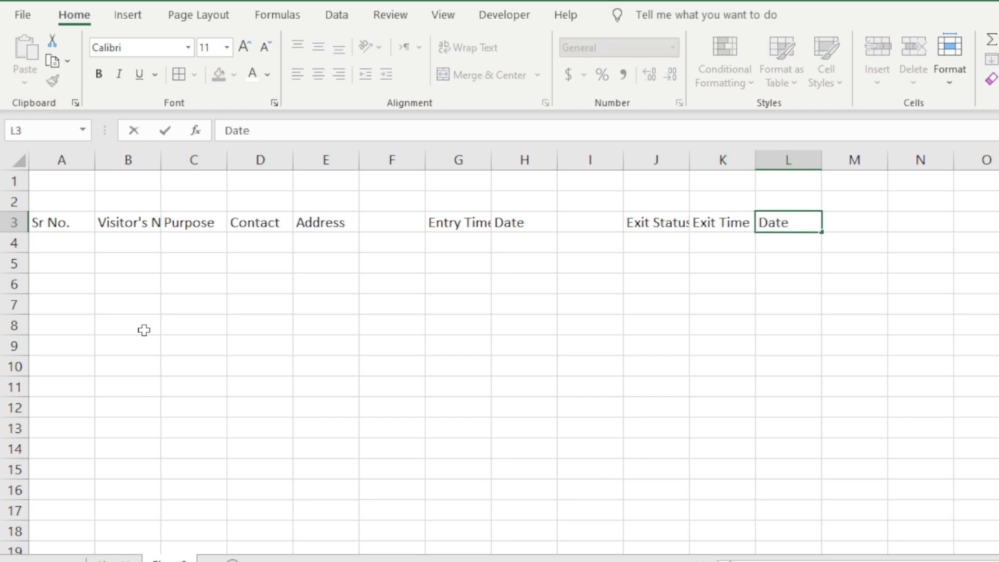
left_click(144, 330)
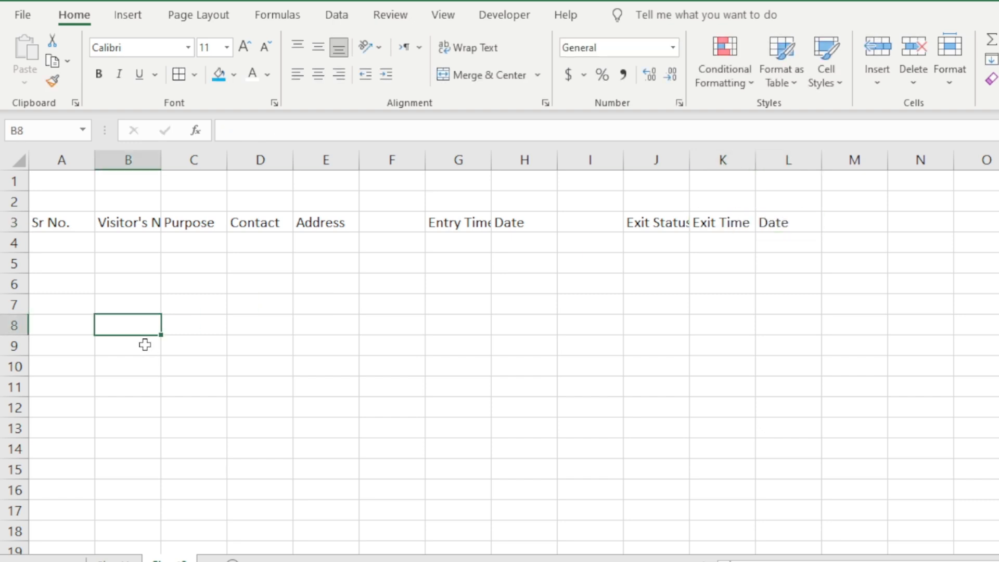
Step: Widen columns B and E together to fit Visitor's Name and Address
double_click(161, 160)
left_click(312, 343)
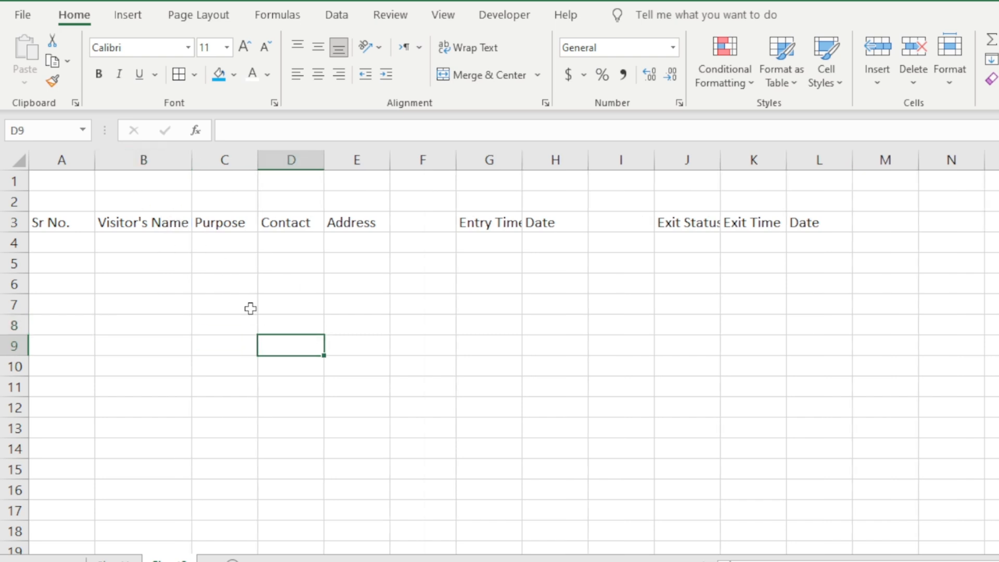
left_click(167, 160)
left_click(378, 161, "ctrl")
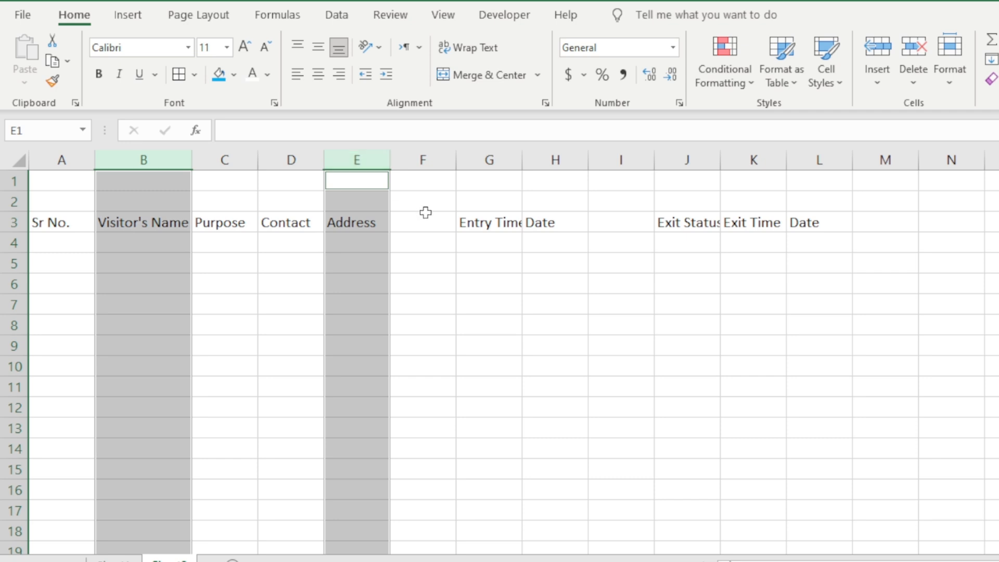
left_click_drag(386, 163, 455, 164)
left_click(415, 322)
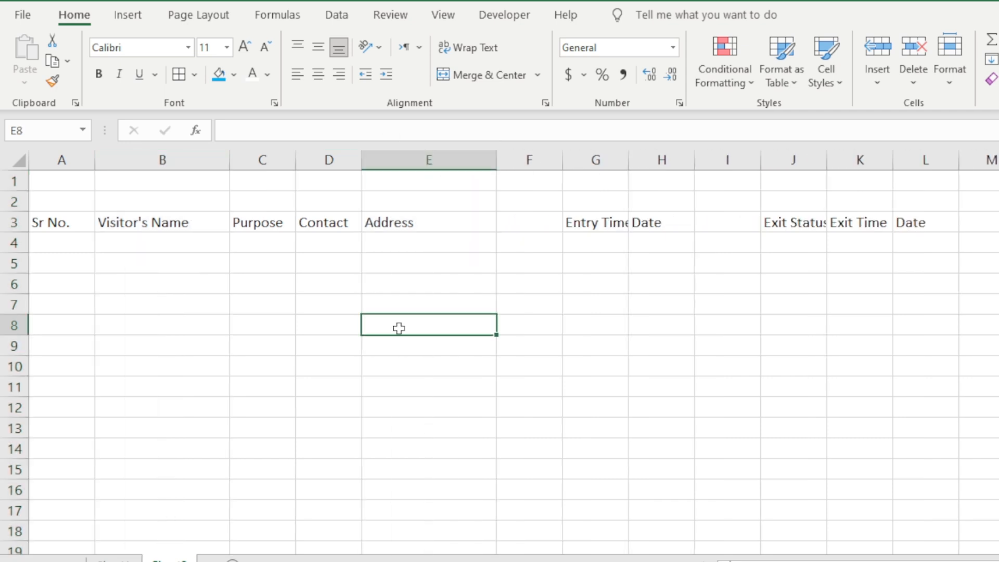
Step: Widen columns C, D, G, H, J, K and L equally to fit their headings
left_click(281, 162)
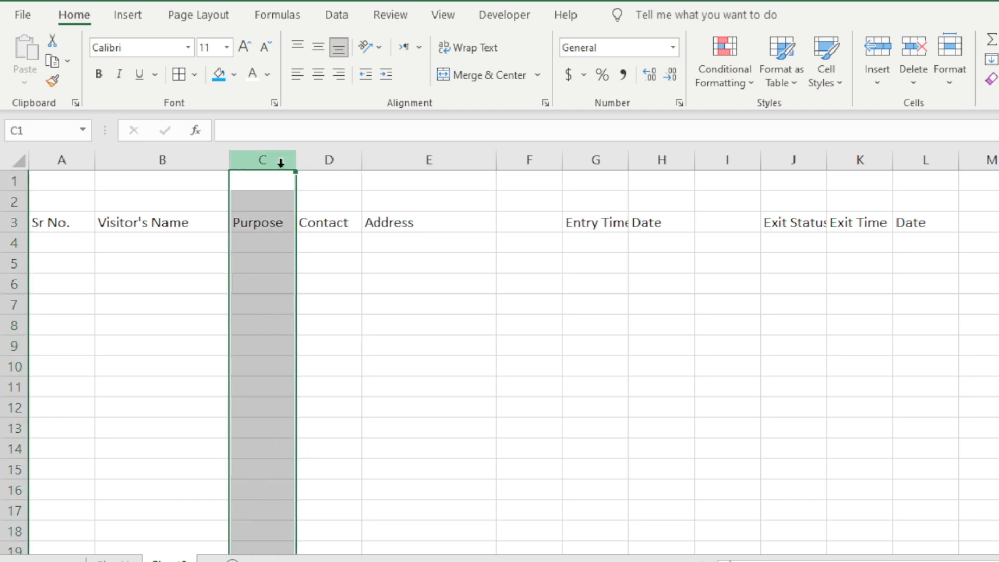
left_click(338, 159, "ctrl")
left_click(609, 161, "ctrl")
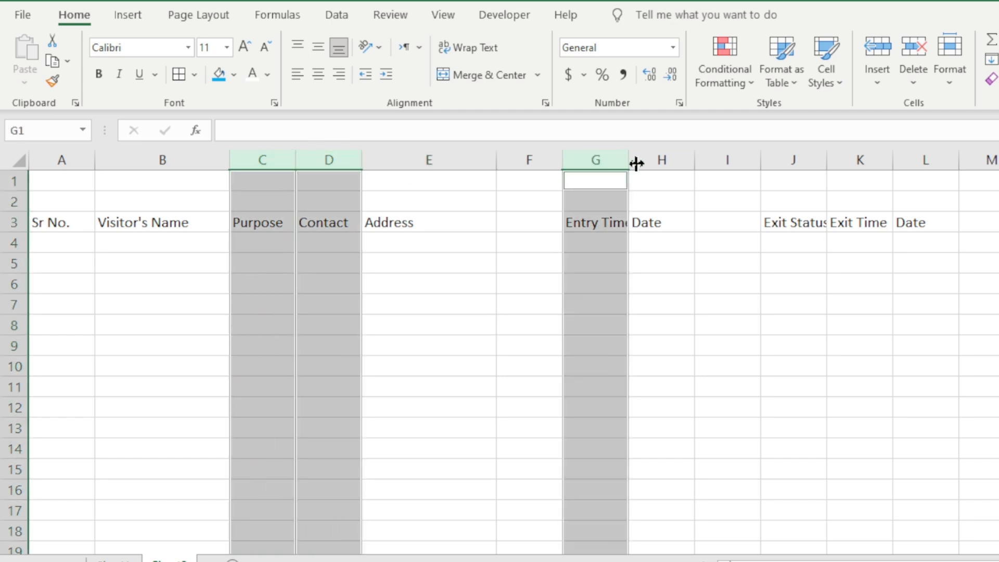
left_click(677, 162, "ctrl")
left_click(779, 161, "ctrl")
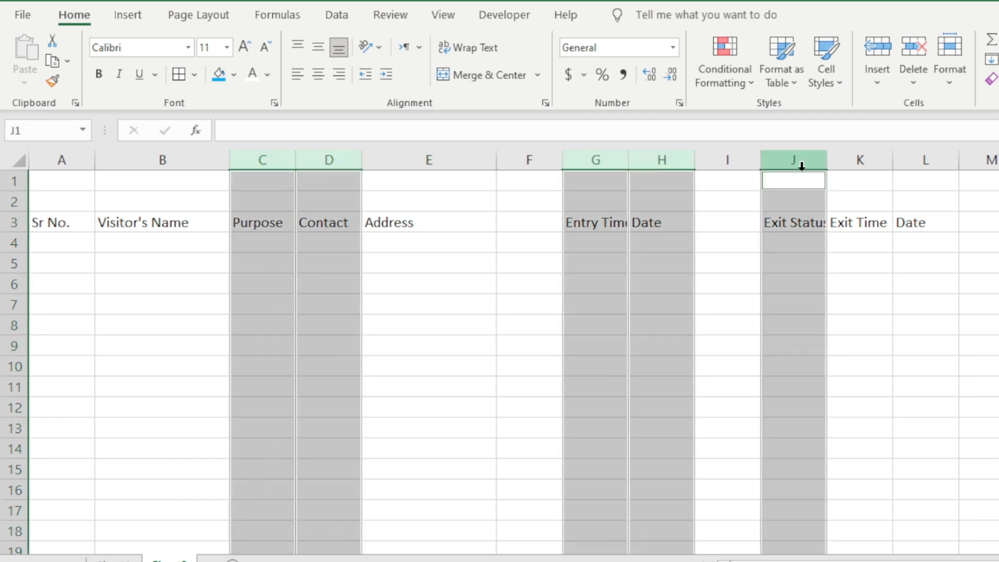
left_click(862, 161, "ctrl")
left_click(926, 161, "ctrl")
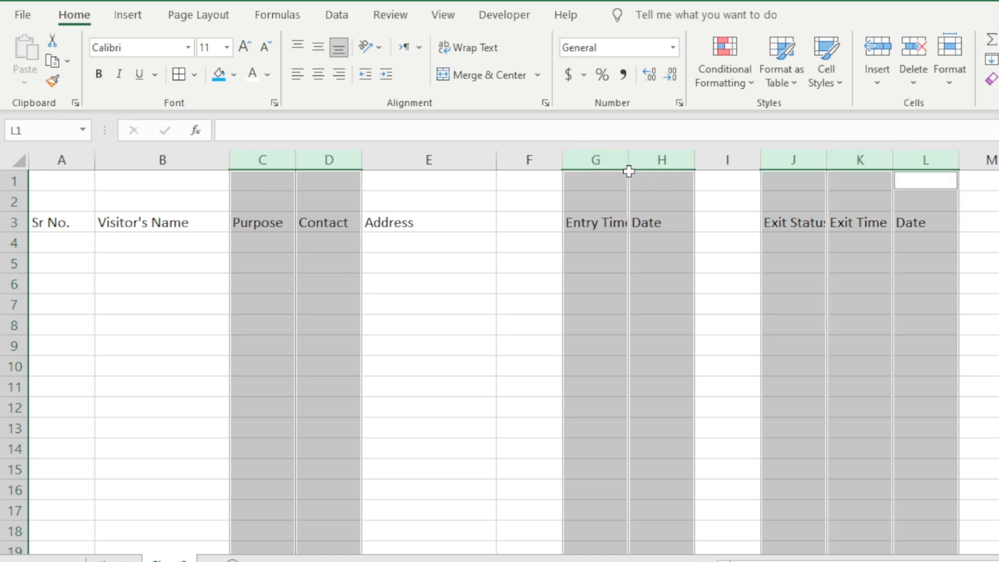
left_click_drag(629, 163, 653, 166)
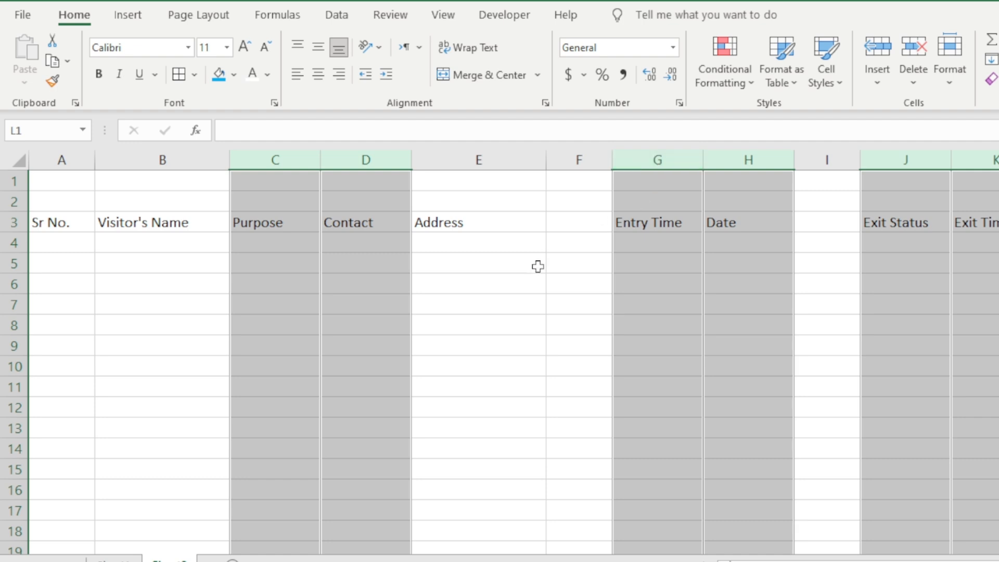
left_click(509, 281)
Step: Narrow columns A, F and I into thin spacers and select the row 3 headings
left_click_drag(92, 165, 71, 164)
left_click_drag(581, 164, 546, 164)
left_click_drag(795, 163, 752, 163)
left_click(608, 350)
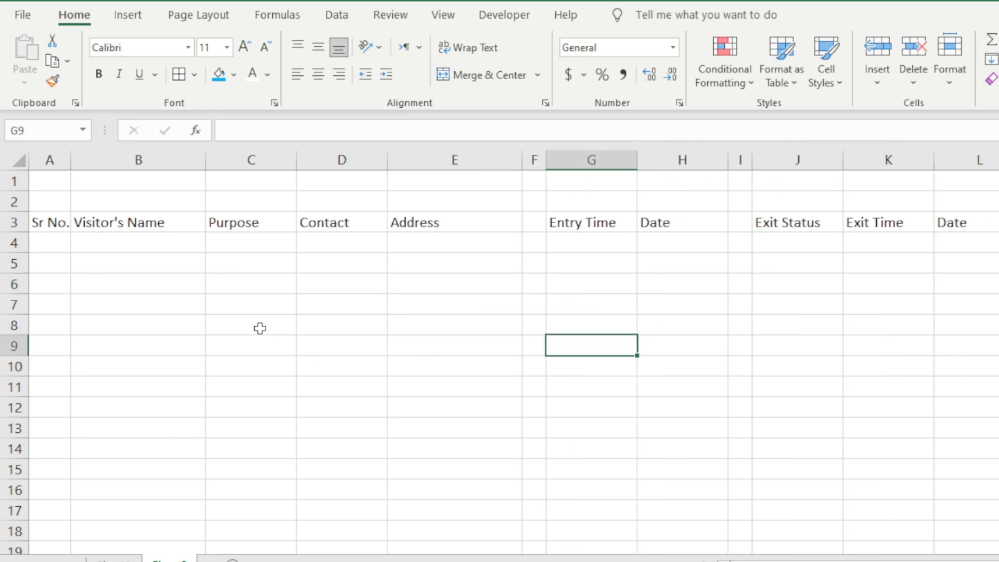
left_click_drag(49, 223, 943, 223)
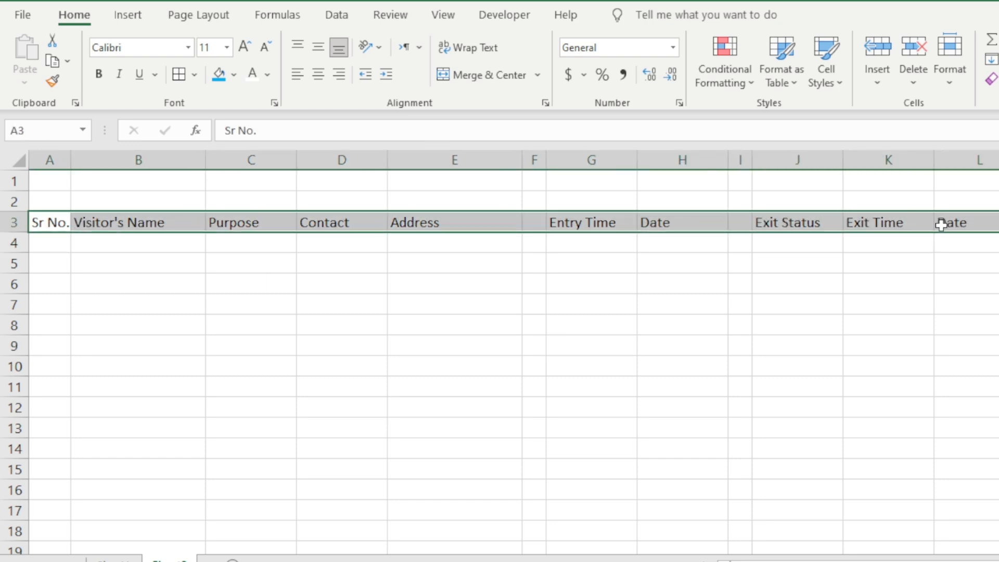
Step: Make the row 3 headings size 14, bold, and centred horizontally and vertically
left_click(246, 48)
left_click(247, 52)
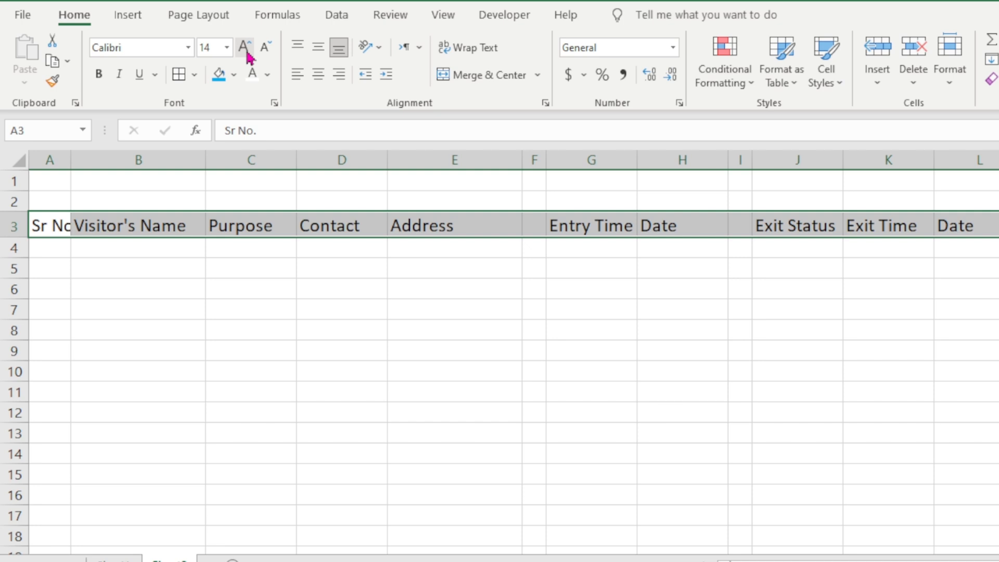
key("ctrl+b")
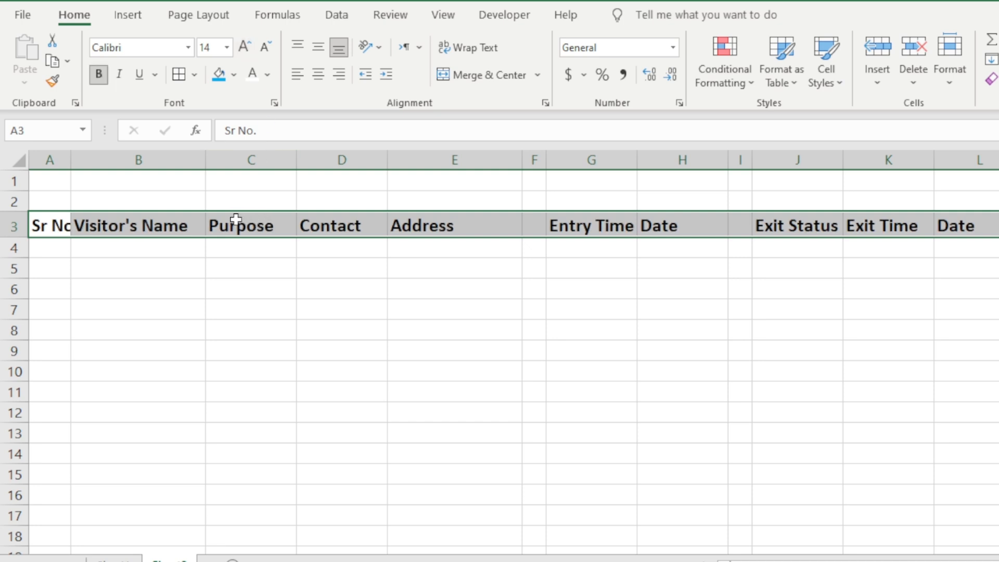
left_click(319, 74)
left_click(320, 52)
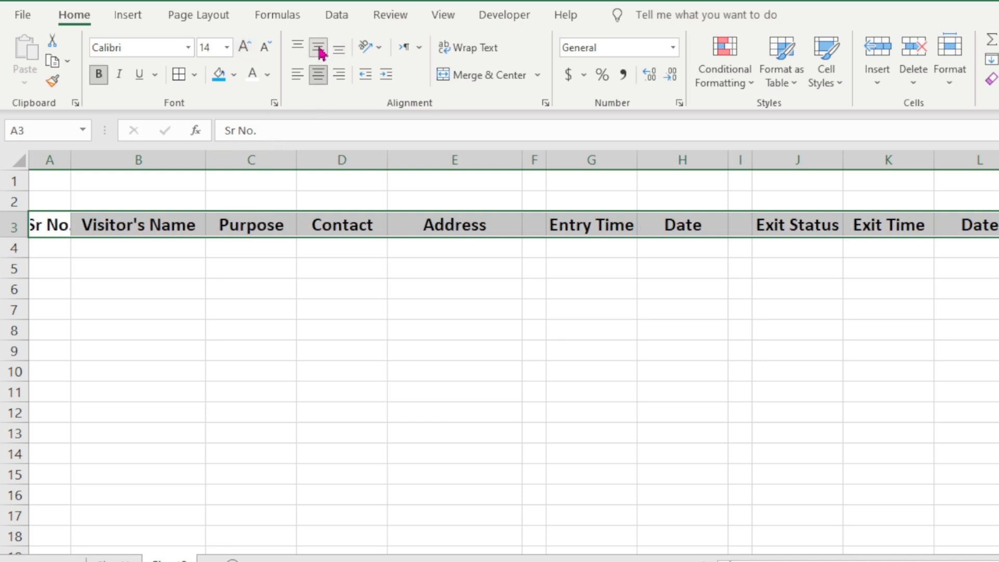
Step: Auto-fit column A to Sr No. and select the A–E data area below the headings
double_click(71, 159)
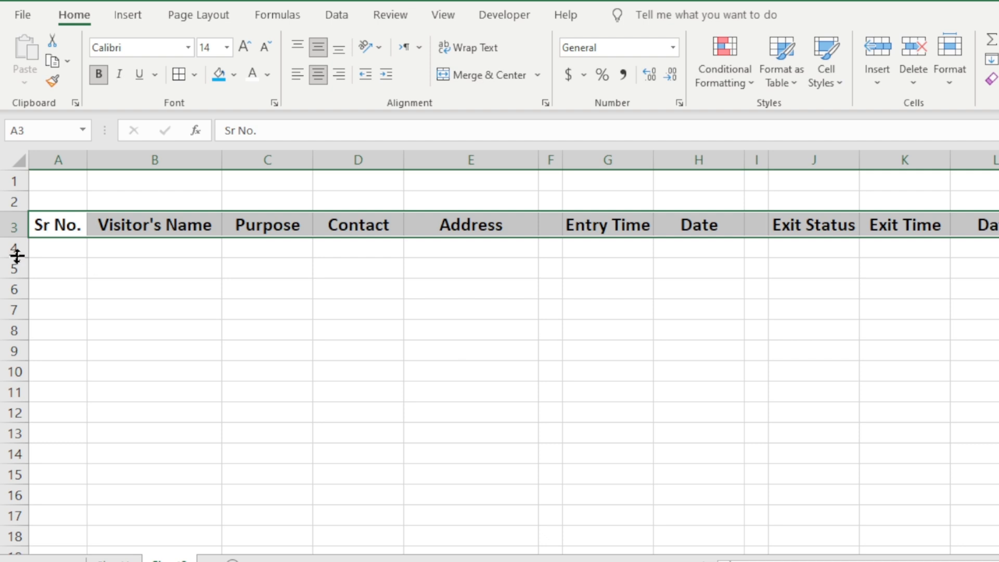
left_click(49, 248)
left_click_drag(57, 248, 540, 529)
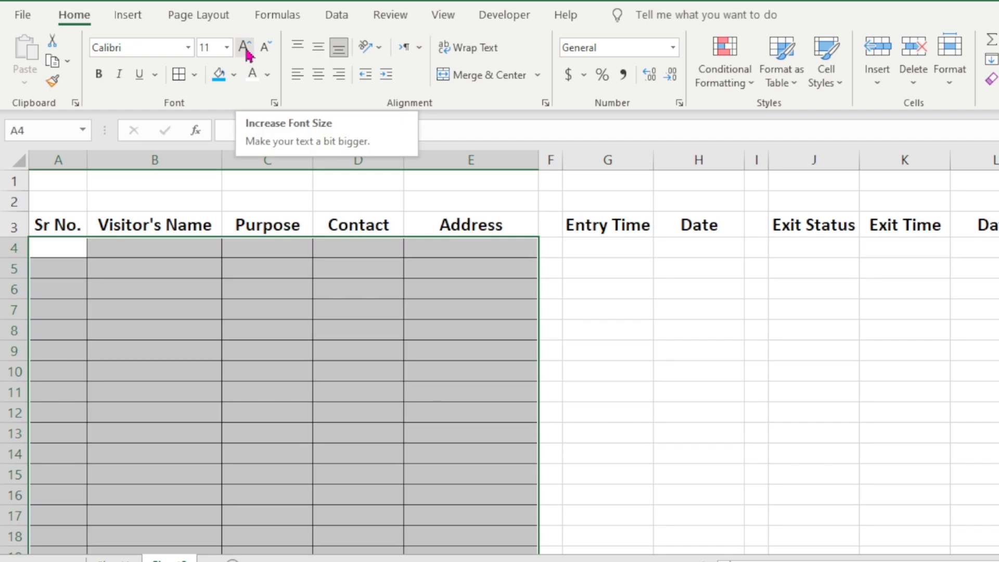
left_click(245, 49)
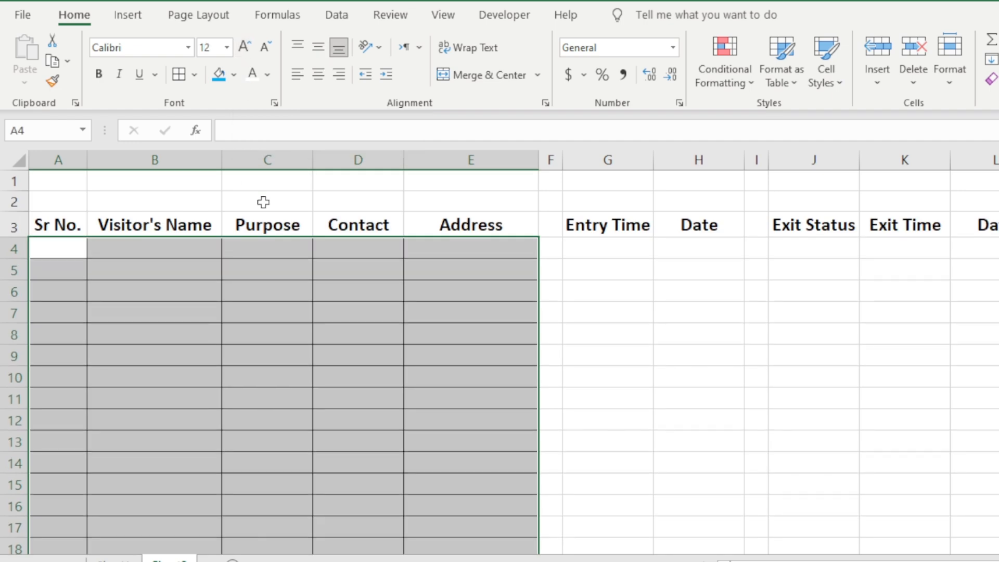
key("ctrl+b")
left_click_drag(607, 252, 697, 330)
left_click_drag(692, 381, 665, 504)
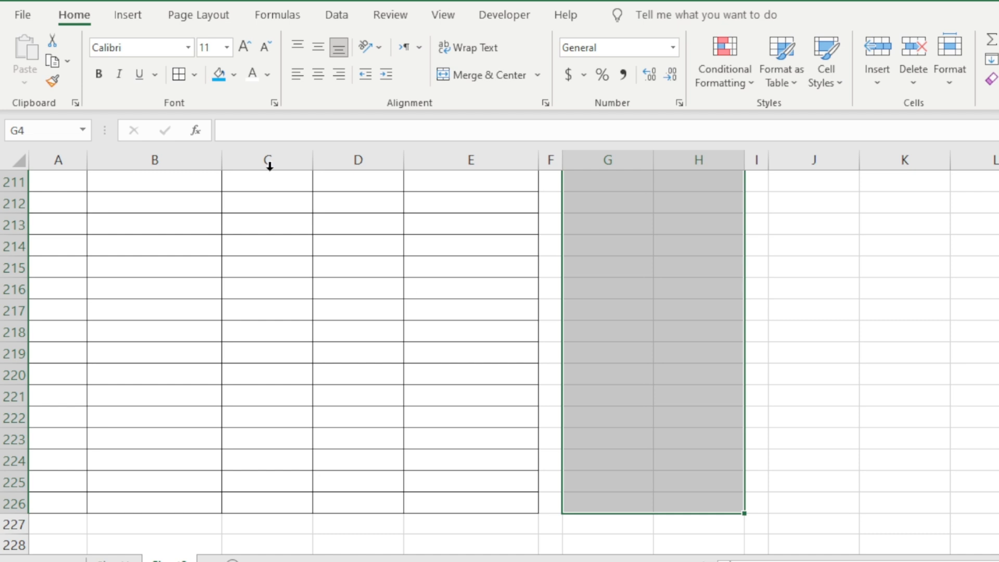
left_click(179, 76)
left_click(245, 47)
key("ctrl+b")
left_click_drag(800, 251, 998, 309)
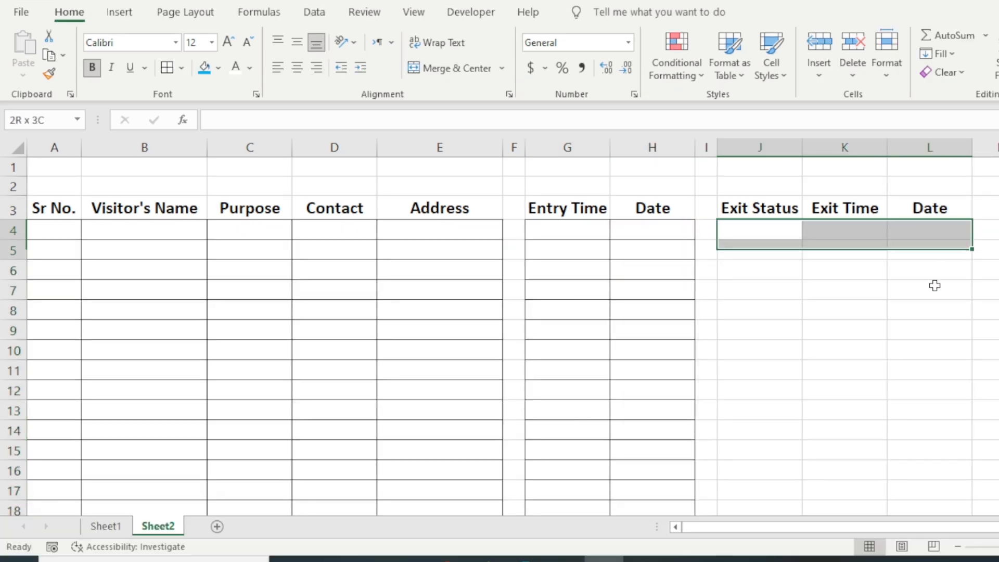
left_click_drag(935, 286, 937, 471)
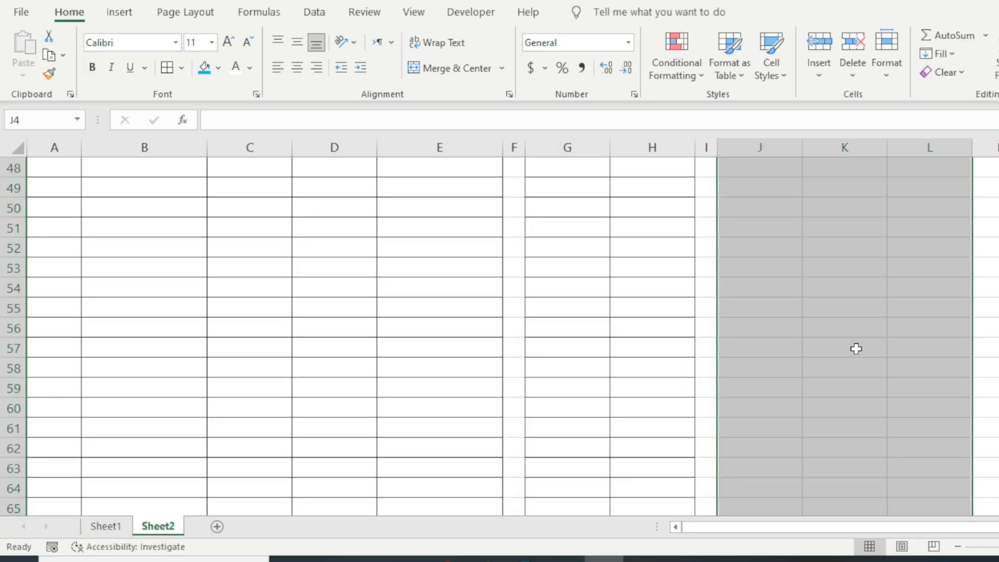
scroll(855, 349, "up", 16)
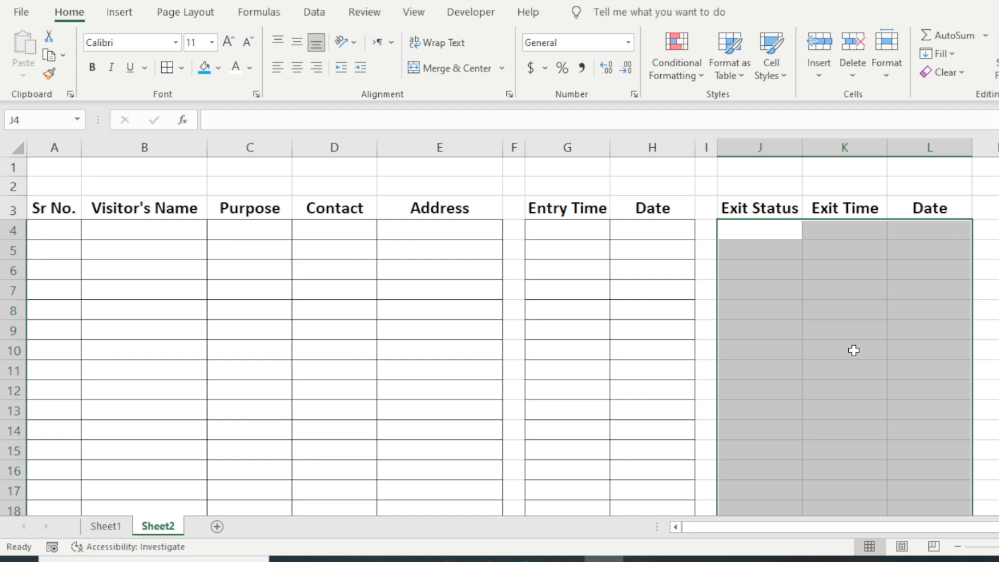
key("ctrl+b")
left_click(166, 68)
left_click(228, 41)
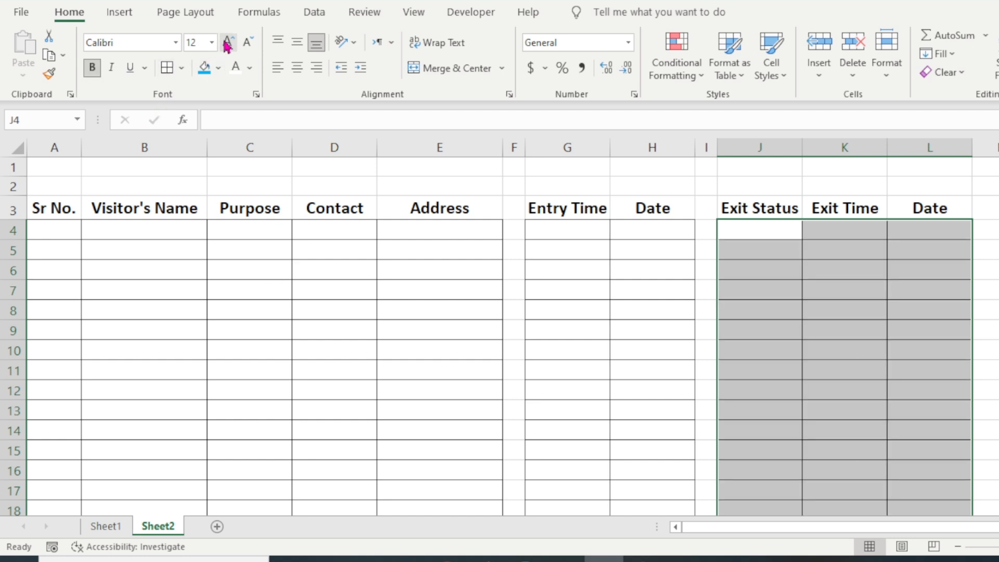
left_click(298, 68)
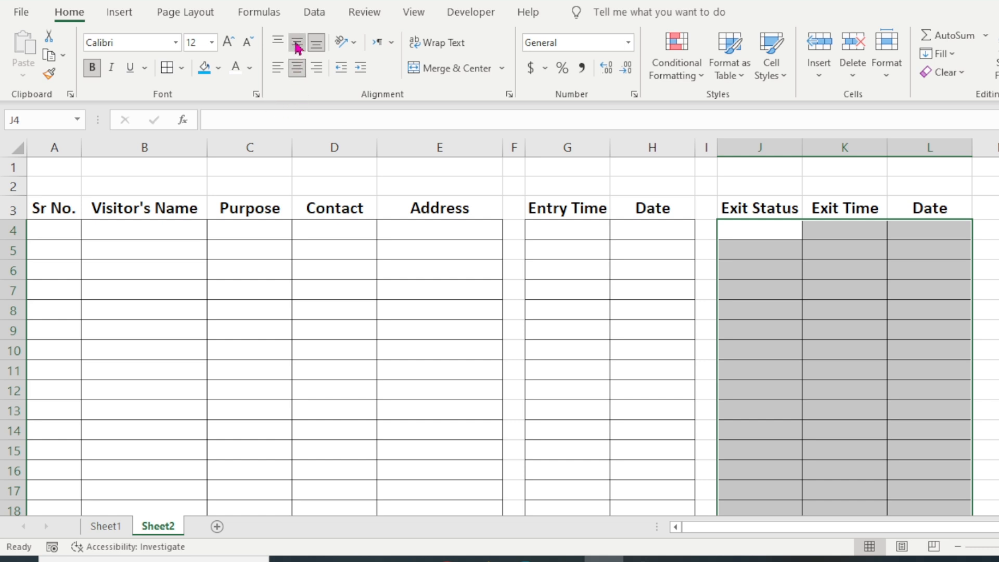
left_click(297, 41)
left_click(327, 389)
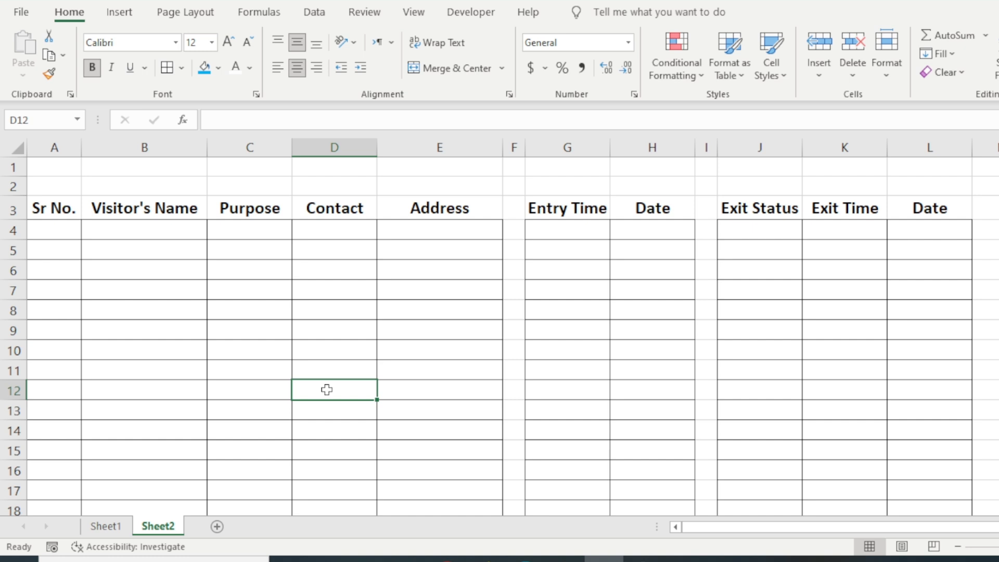
left_click(143, 229)
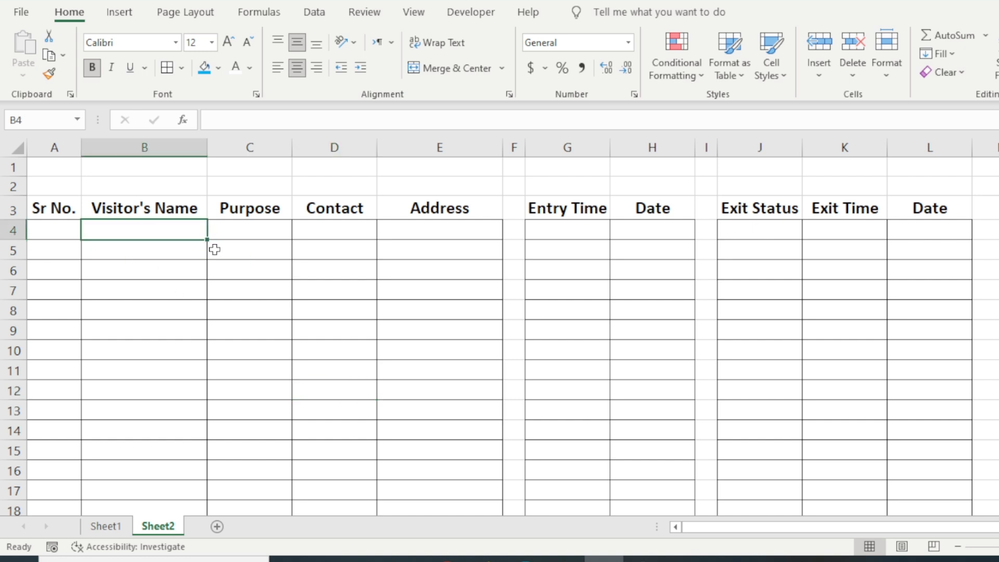
Step: Enter =IF(B4="","",NOW()) in G4 so the entry time appears once a name is typed
left_click(594, 230)
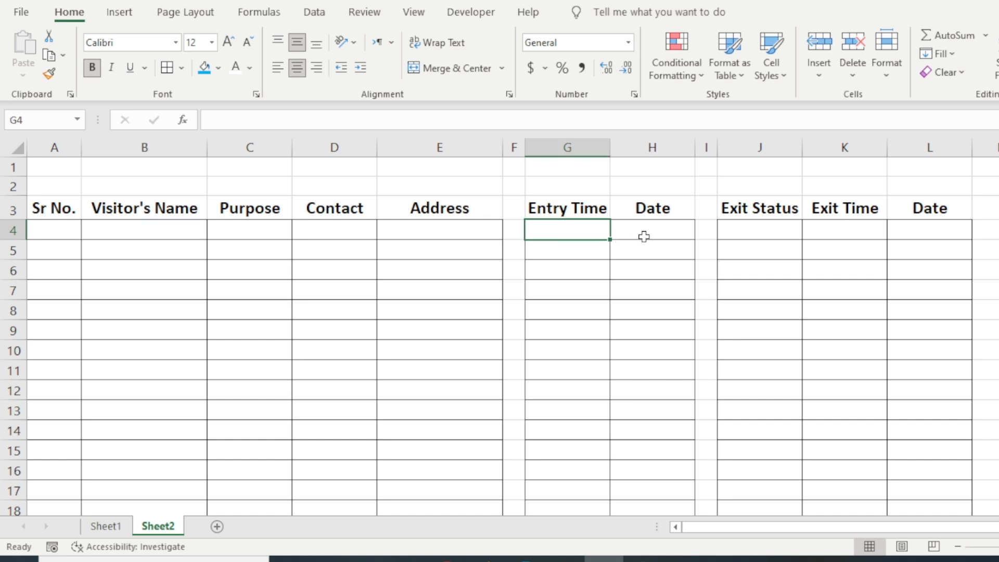
left_click(655, 234)
left_click(576, 233)
type("=")
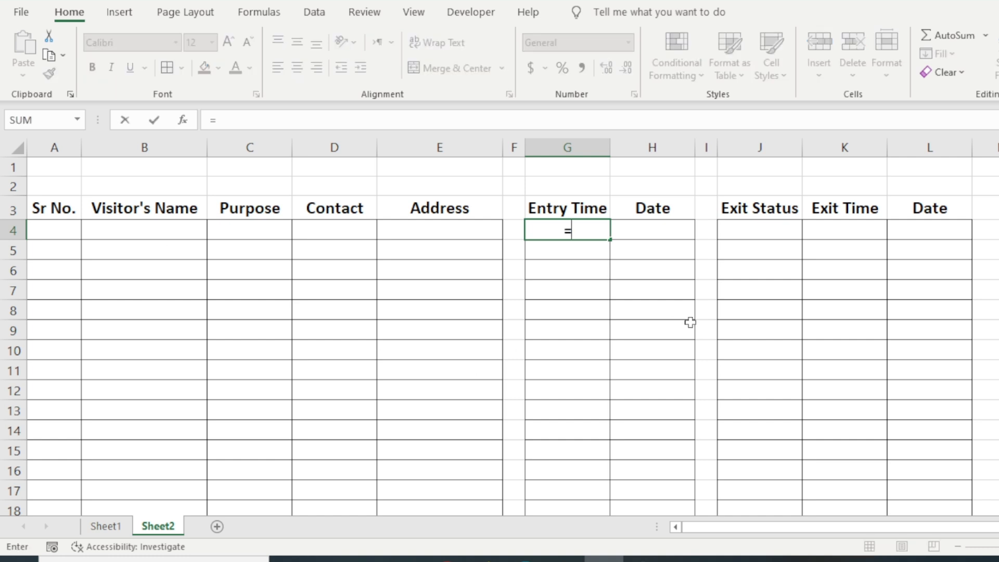
type("if")
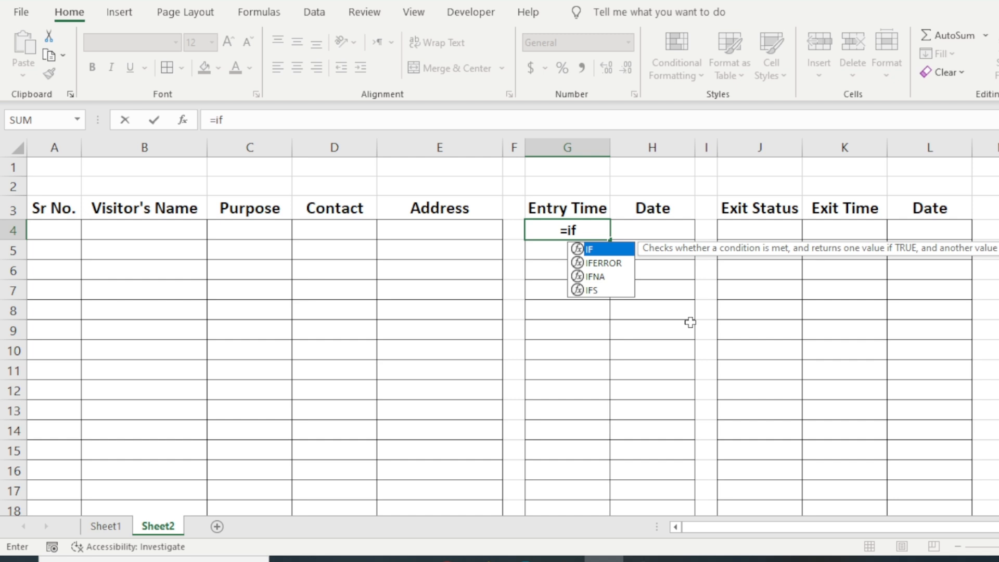
key("Tab")
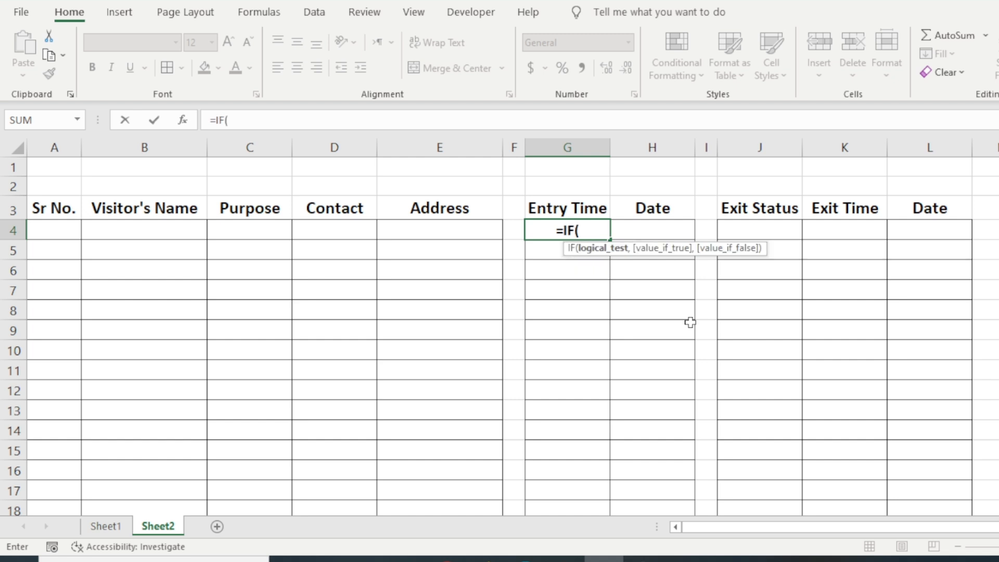
left_click(162, 232)
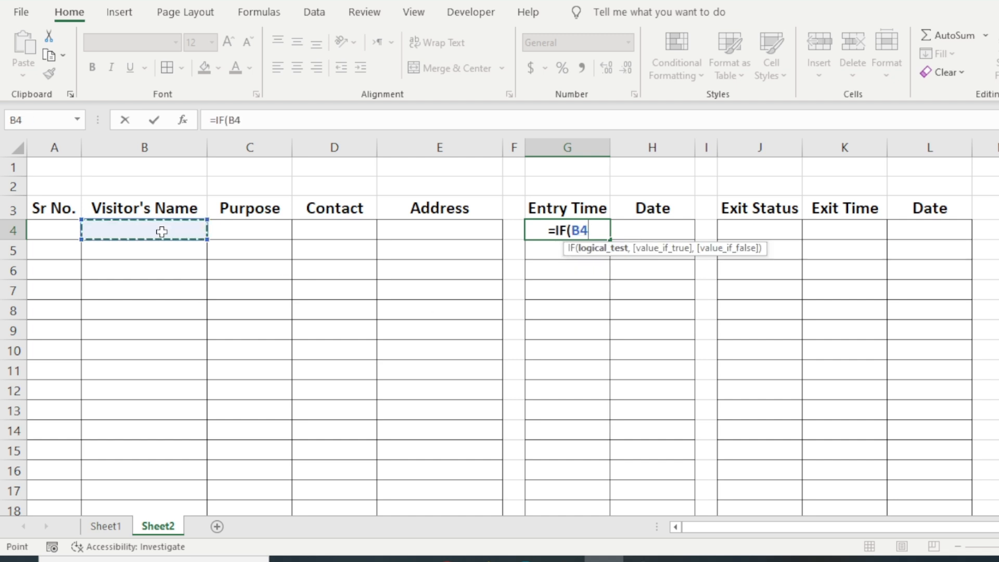
type("=")
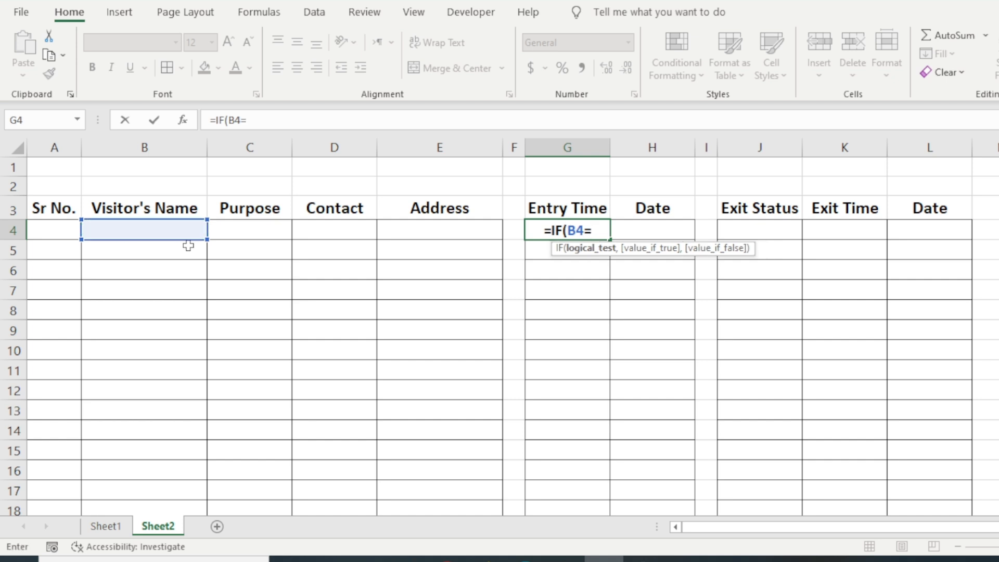
type("\"\",\"\",")
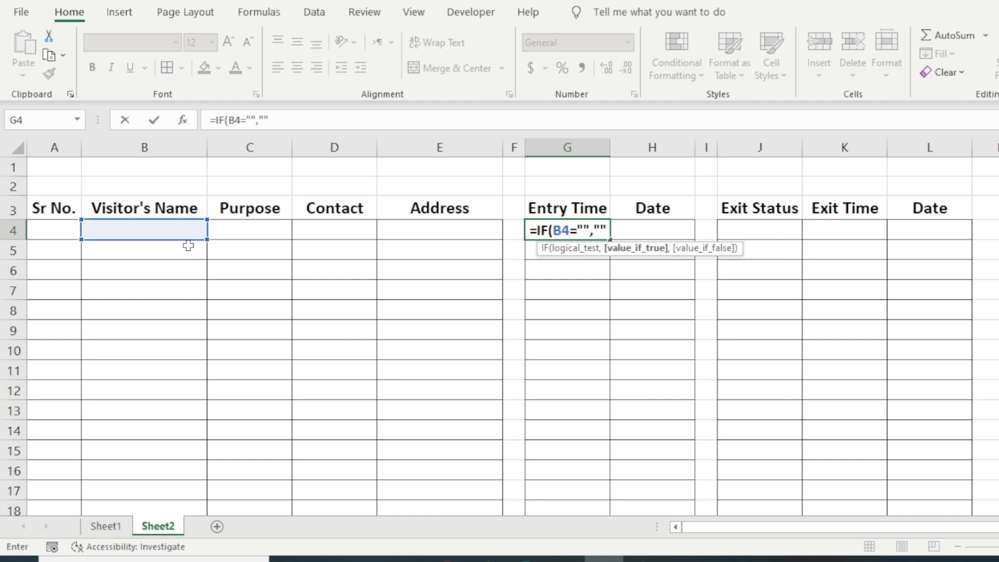
type("n")
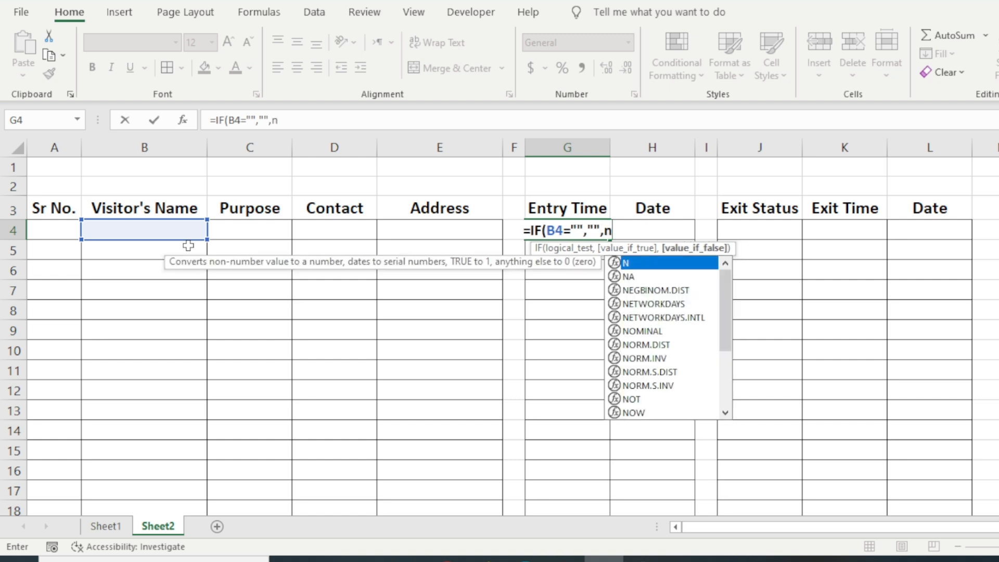
type("ow()")
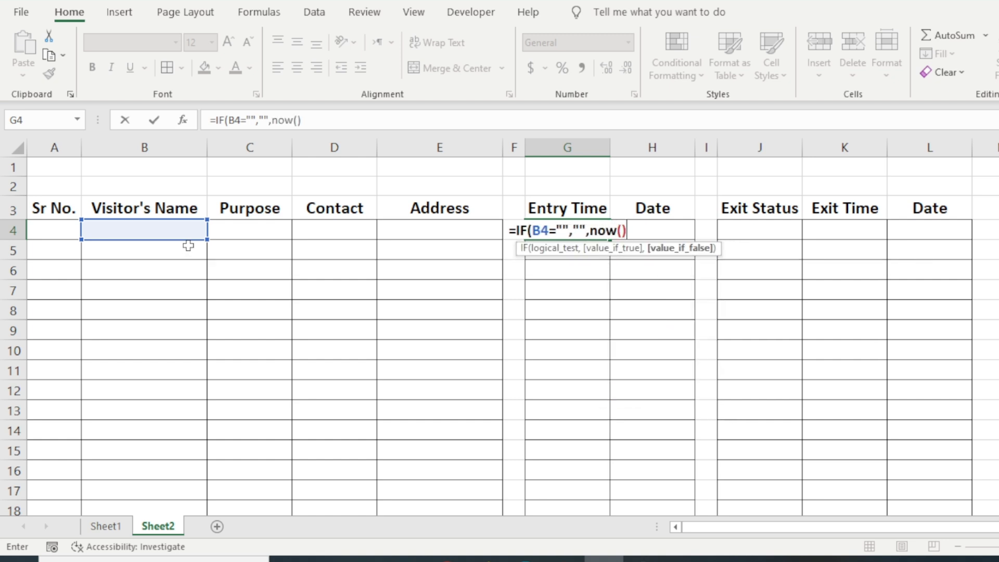
type(")")
key("Return")
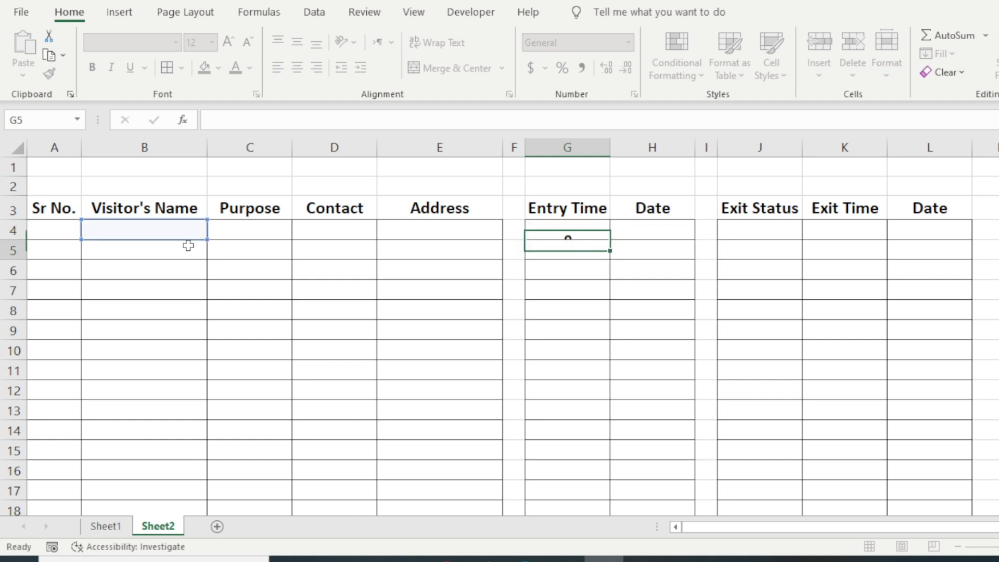
Step: Type a sample visitor name into B4 to trigger the entry time
left_click(556, 225)
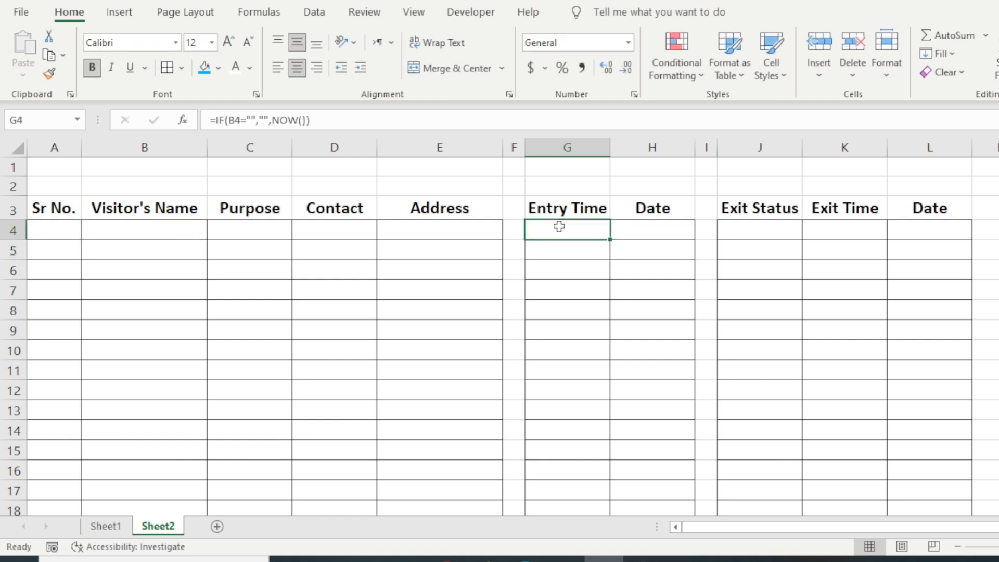
left_click(170, 234)
type("Majid")
key("Return")
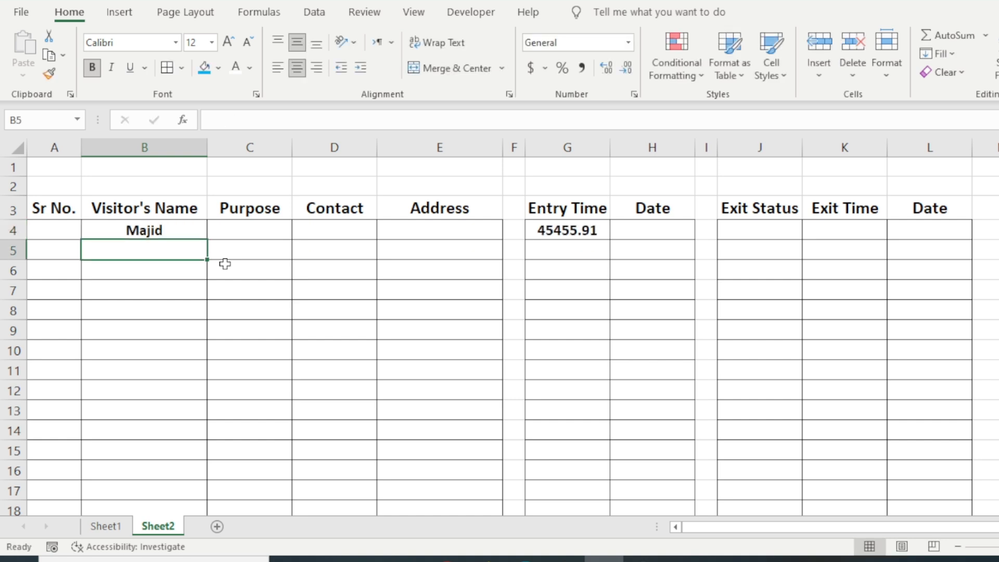
Step: Format G4 with the 1:30 PM time format so it shows 9:50 PM
left_click(562, 229)
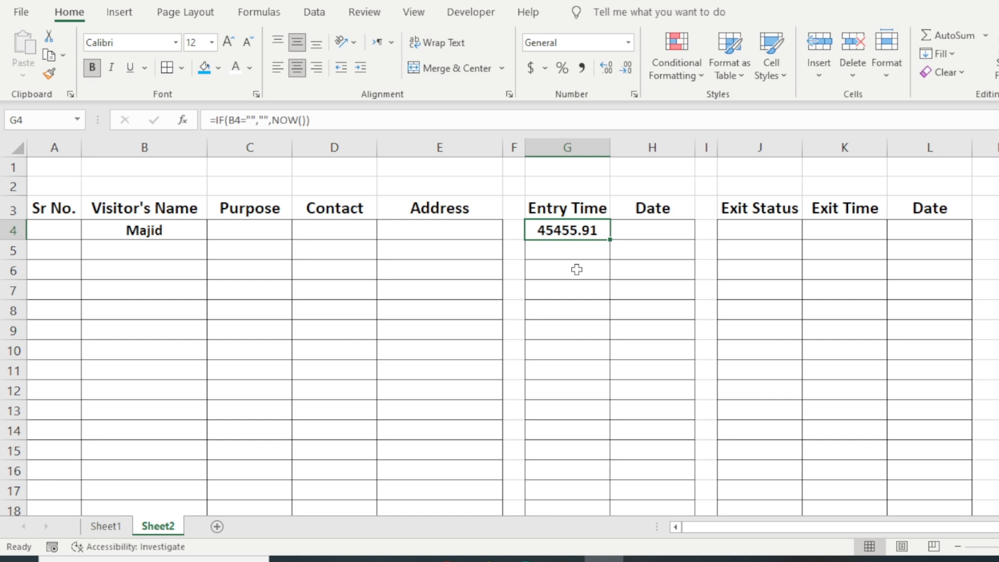
key("ctrl+1")
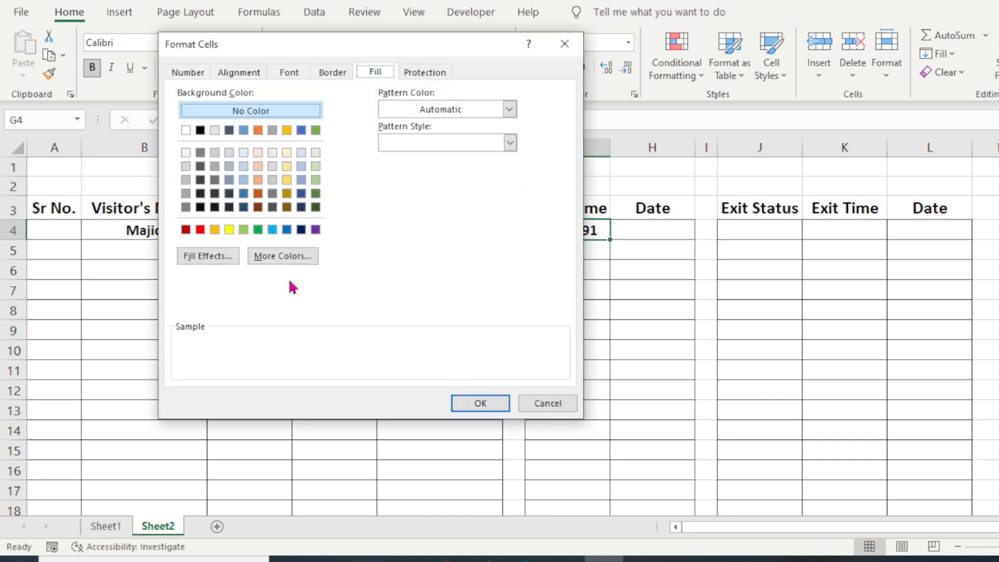
left_click(198, 75)
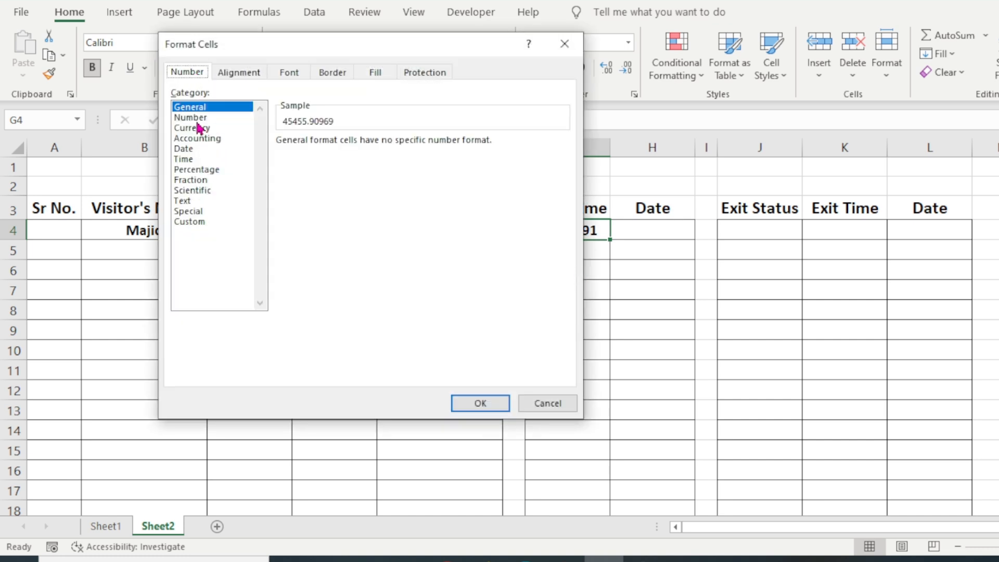
left_click(187, 160)
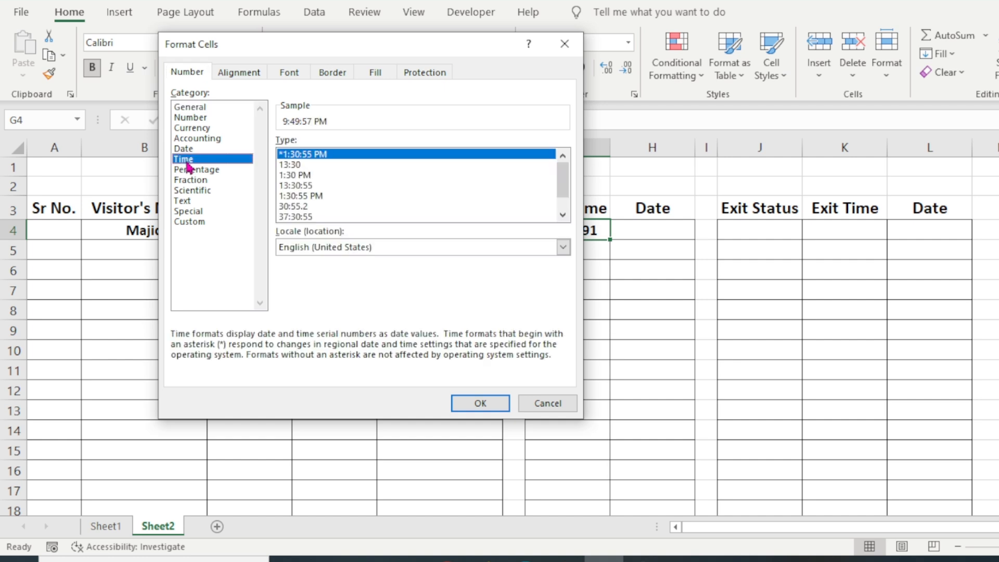
left_click(312, 176)
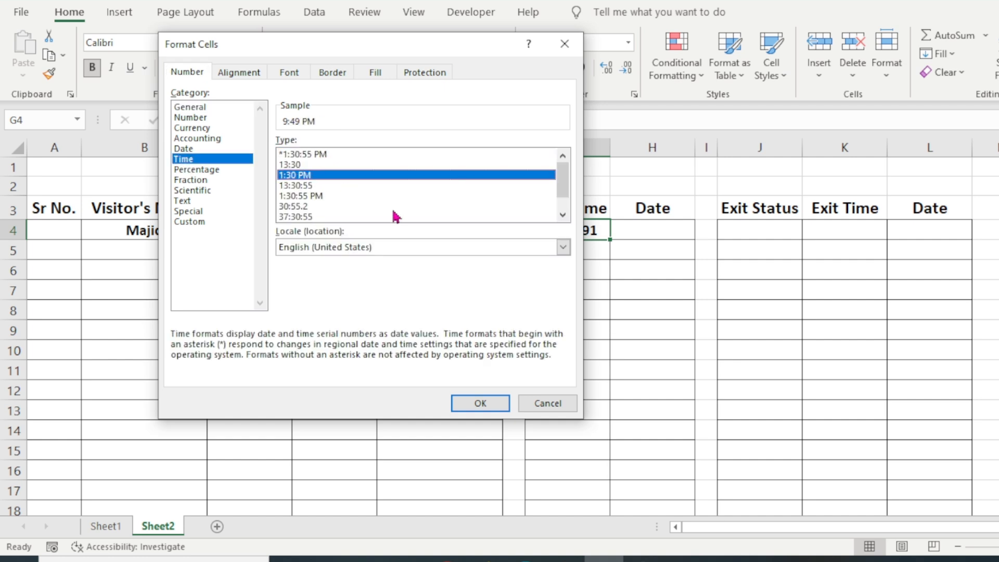
left_click(480, 403)
Step: Test deleting G4's formula and restore it with undo
left_click(569, 352)
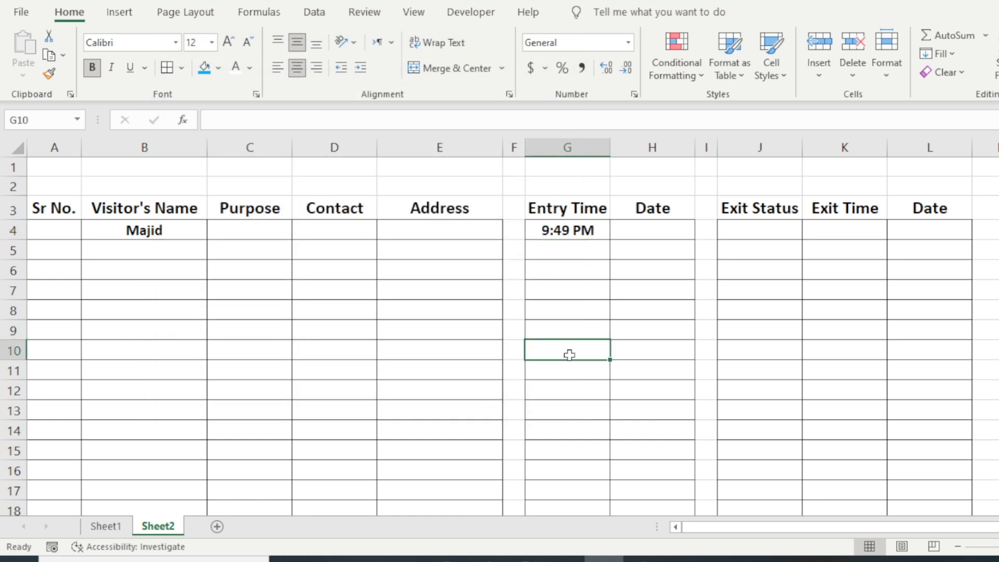
left_click(562, 230)
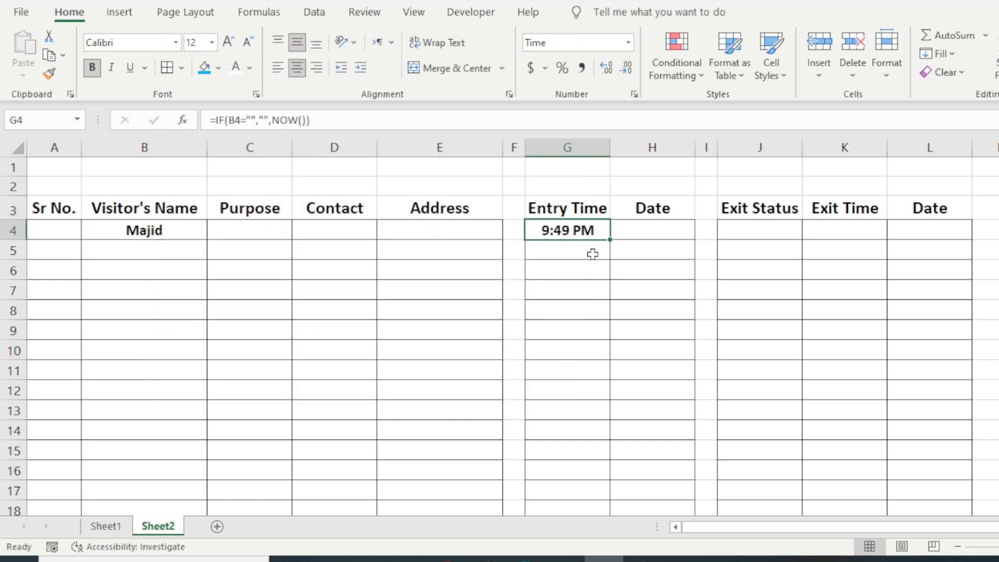
key("Delete")
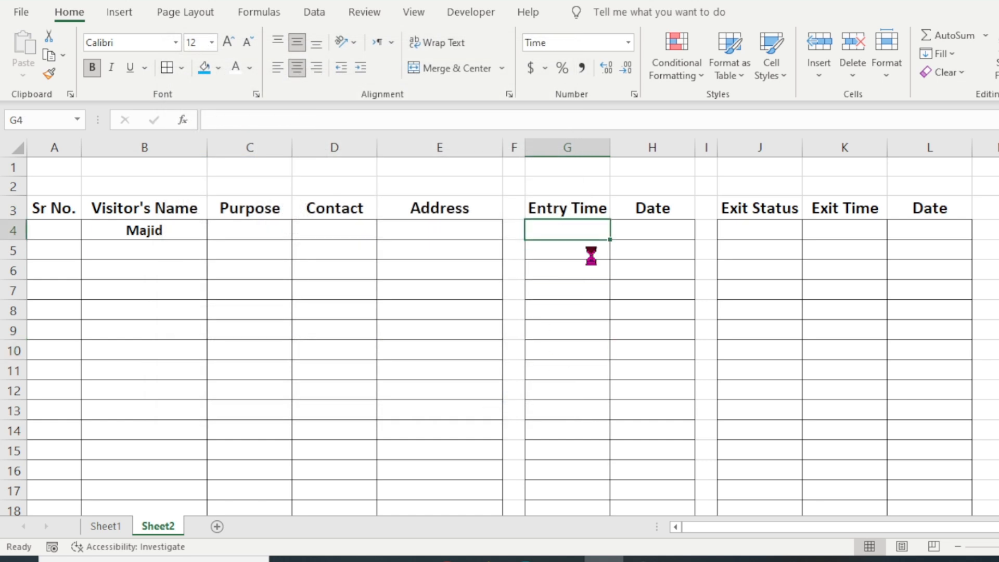
key("ctrl+z")
left_click(588, 256)
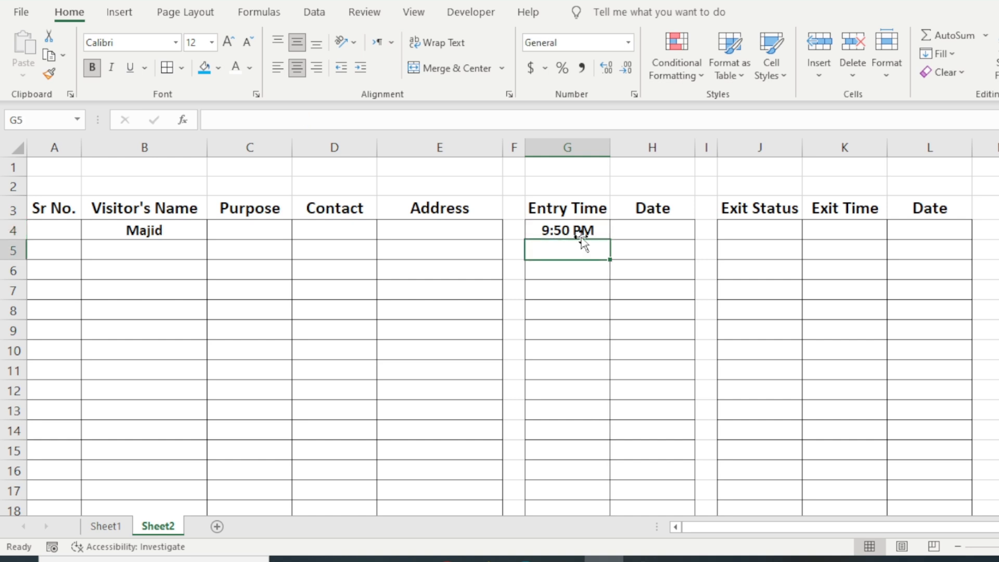
Step: Clear G4's formula and the sample name in B4, then go to the File backstage page
left_click(590, 231)
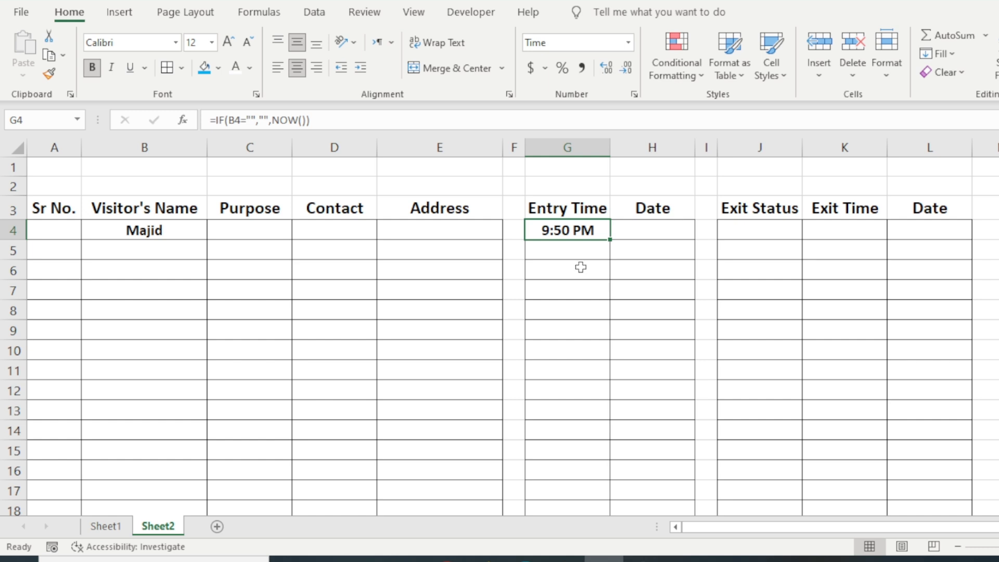
key("Delete")
left_click(156, 227)
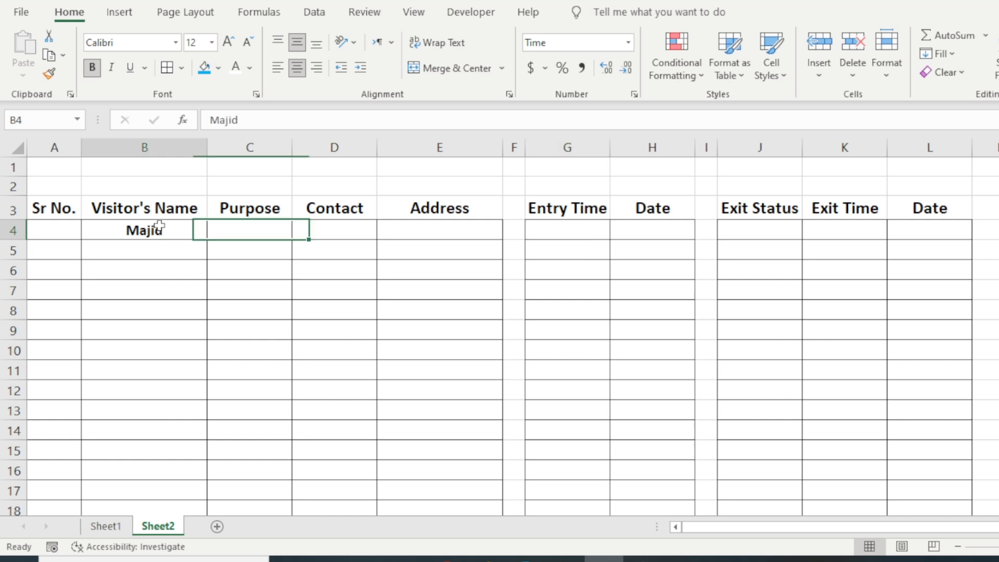
key("BackSpace")
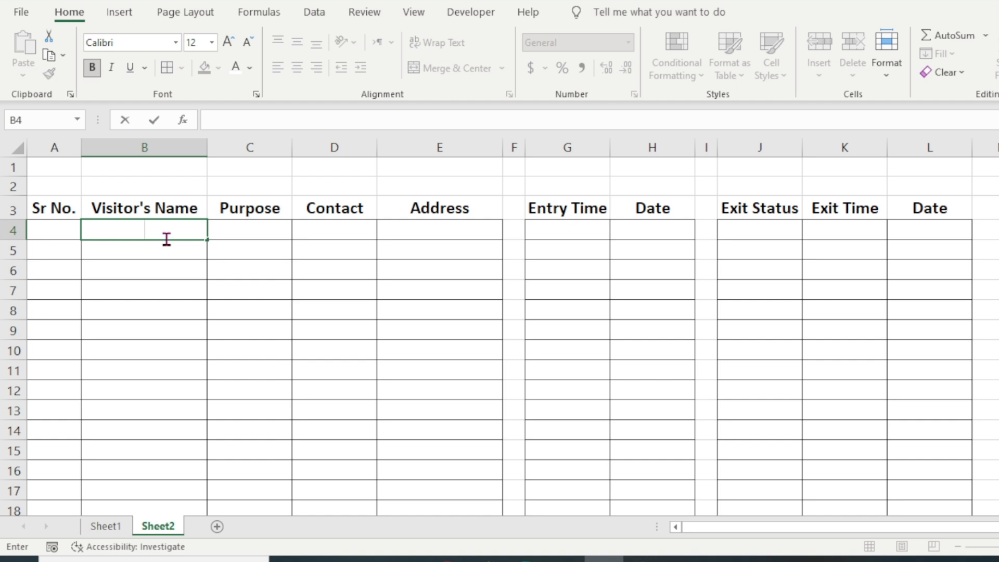
left_click_drag(270, 319, 271, 331)
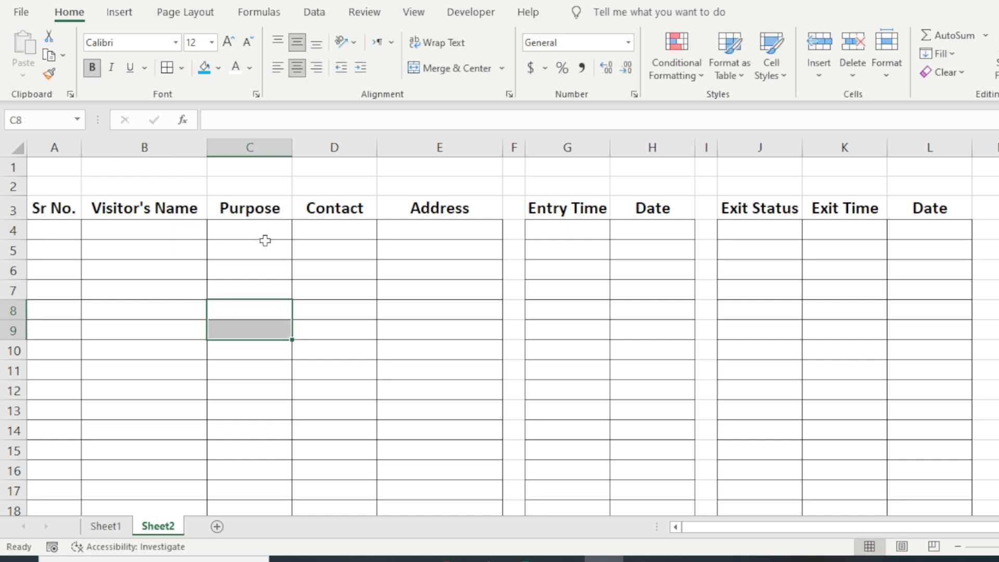
left_click(584, 229)
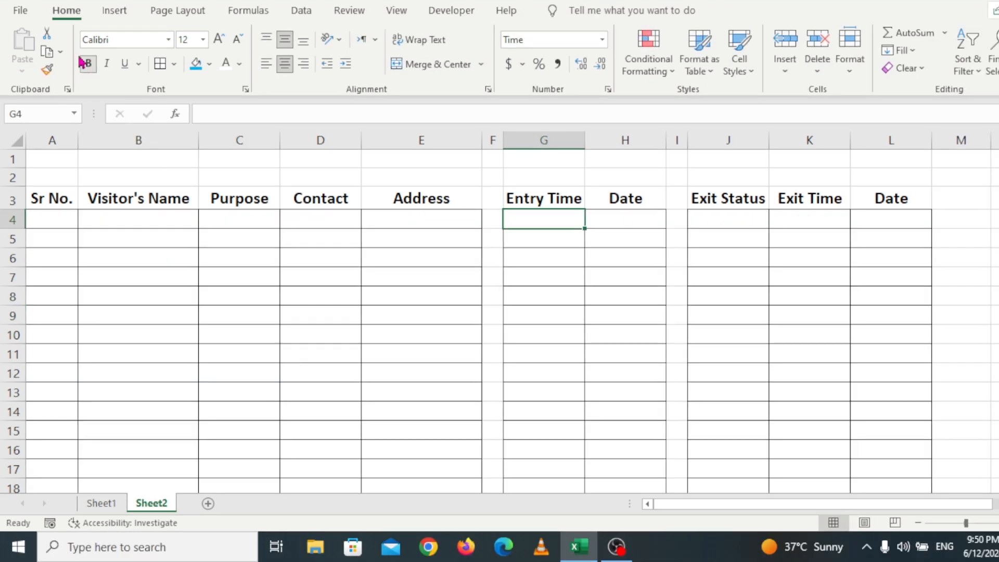
left_click(20, 10)
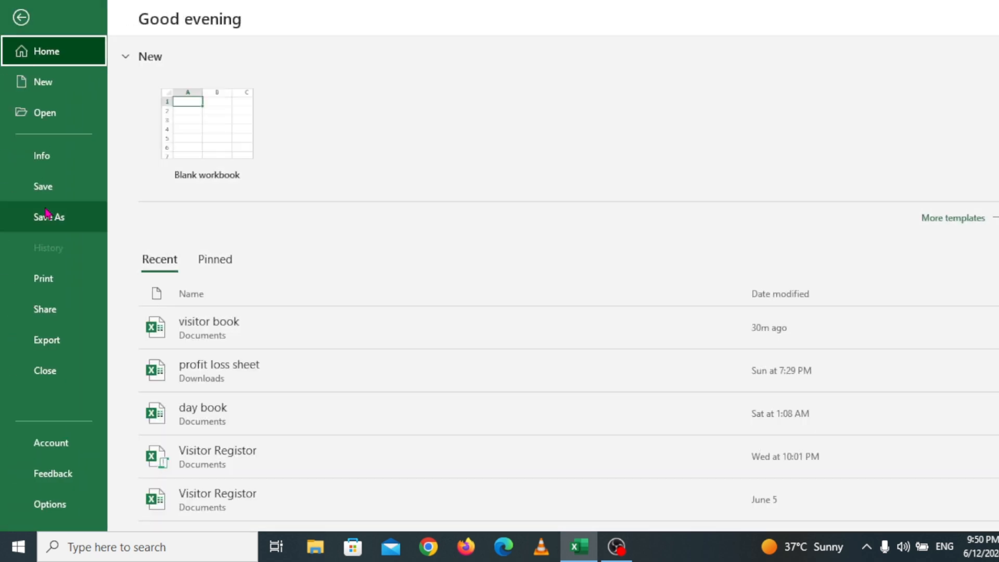
Step: In Excel Options > Formulas, enable iterative calculation with Maximum Iterations set to 1
left_click(64, 504)
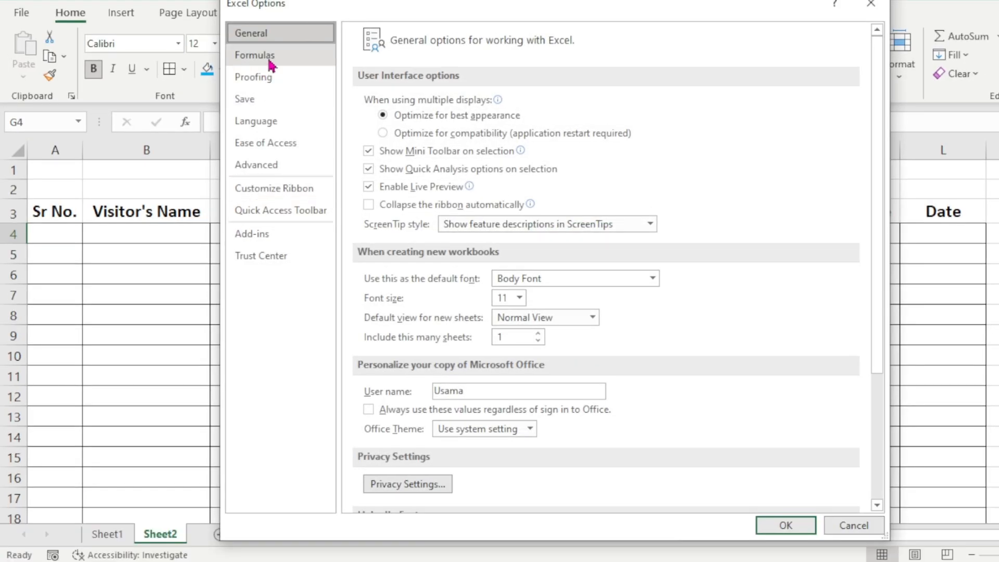
left_click(250, 51)
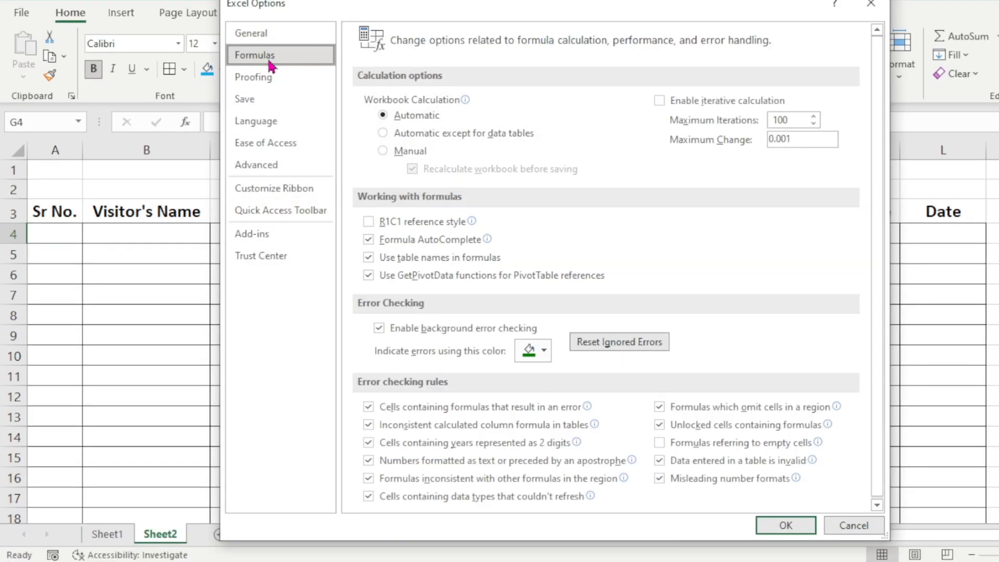
left_click_drag(596, 14, 513, 7)
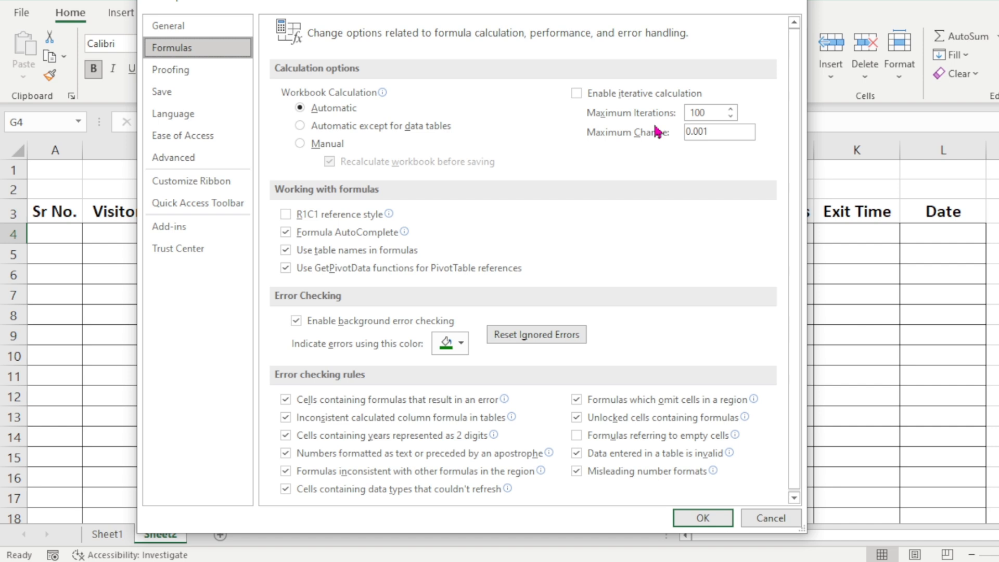
double_click(710, 113)
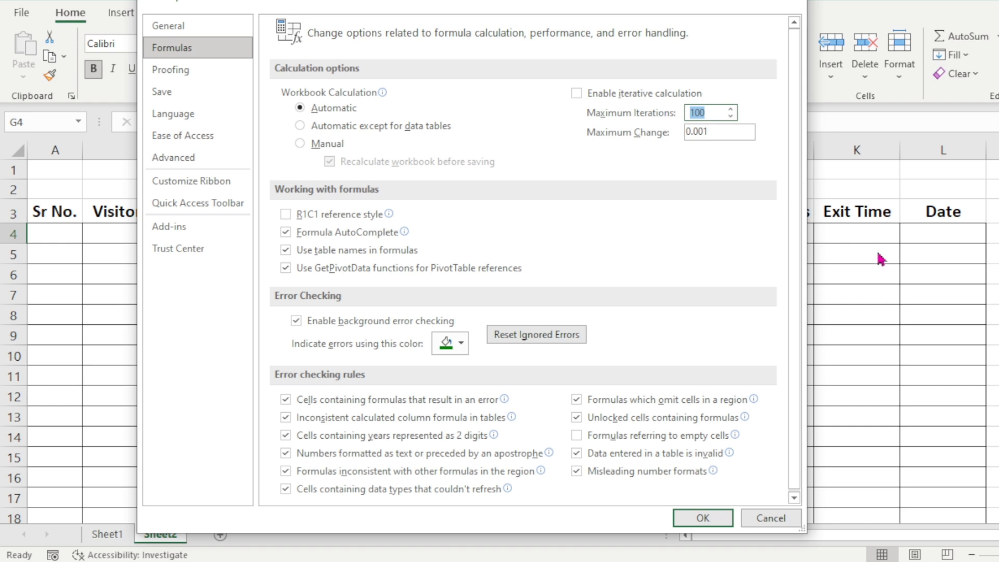
type("1")
left_click(577, 94)
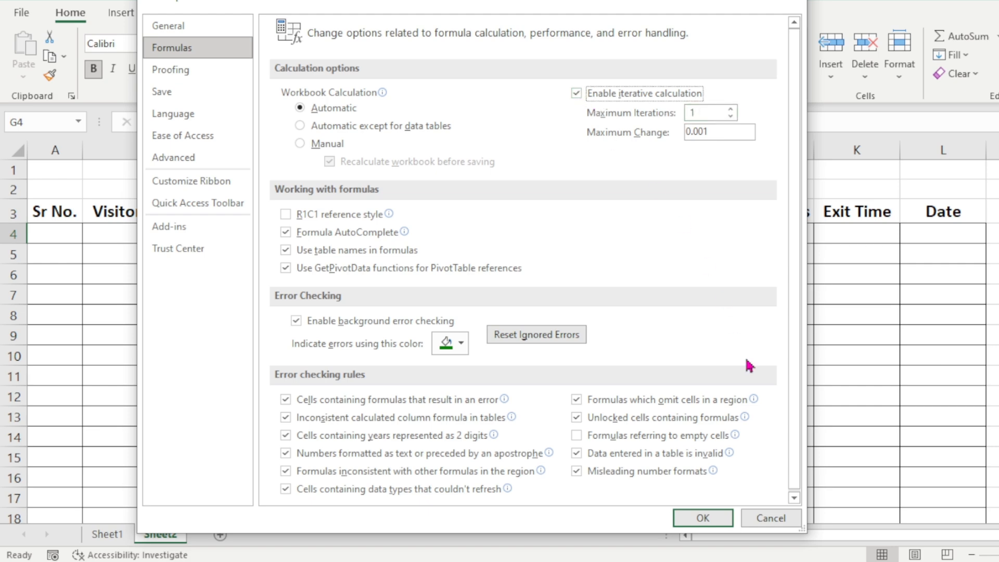
left_click(703, 517)
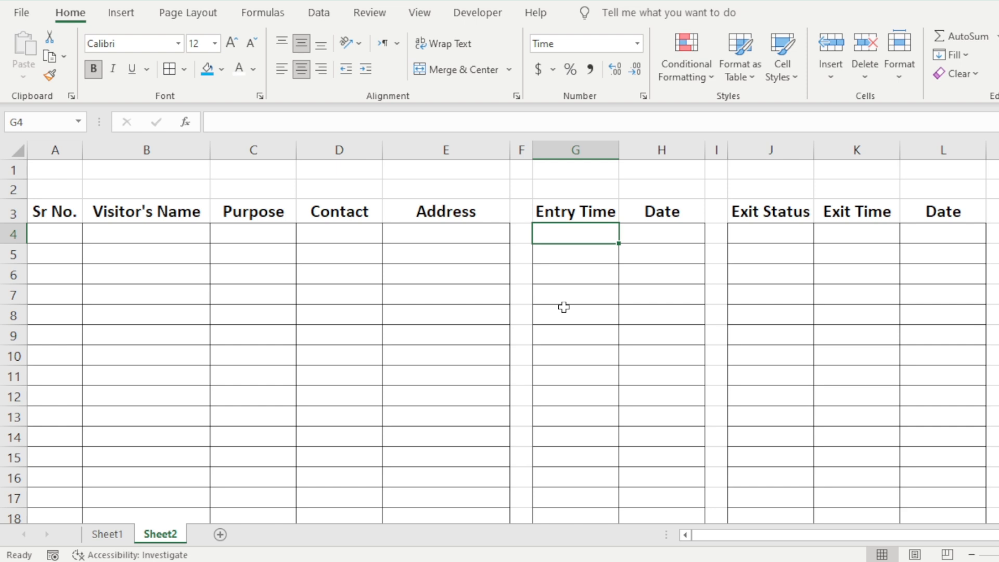
Step: In G4, begin the formula =IF(B4<>"",IF( testing whether a visitor name exists
left_click(563, 307)
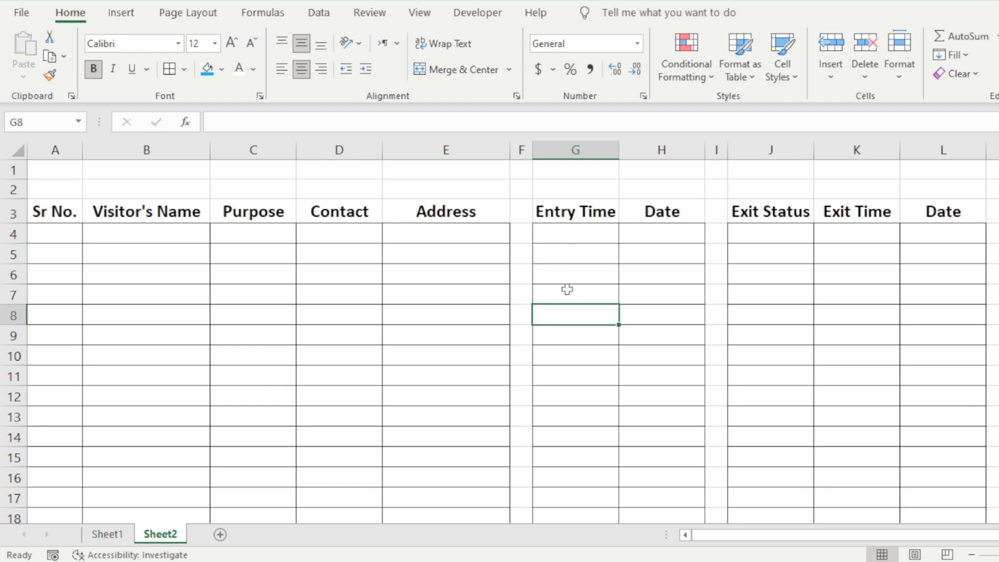
left_click(575, 234)
type("=")
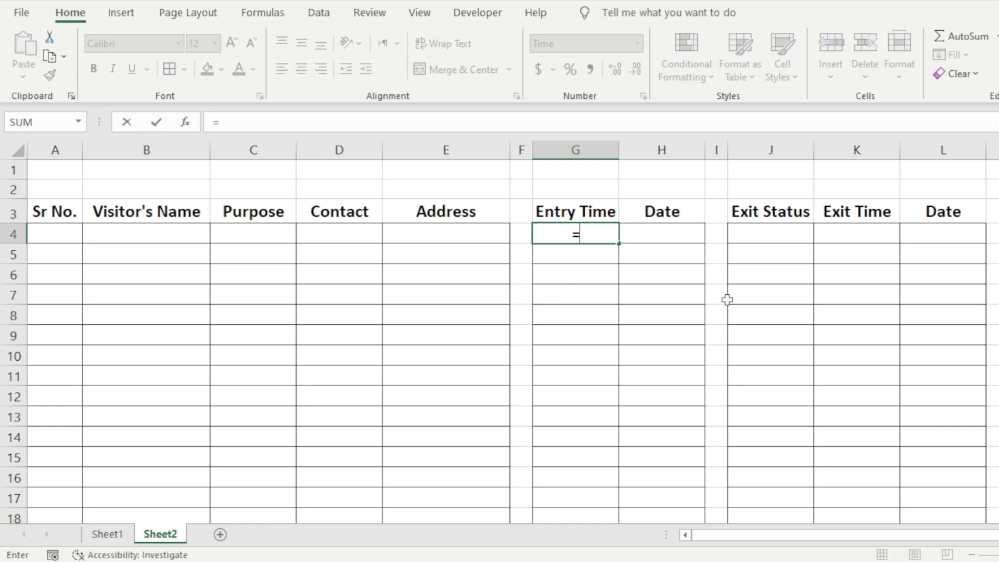
type("if")
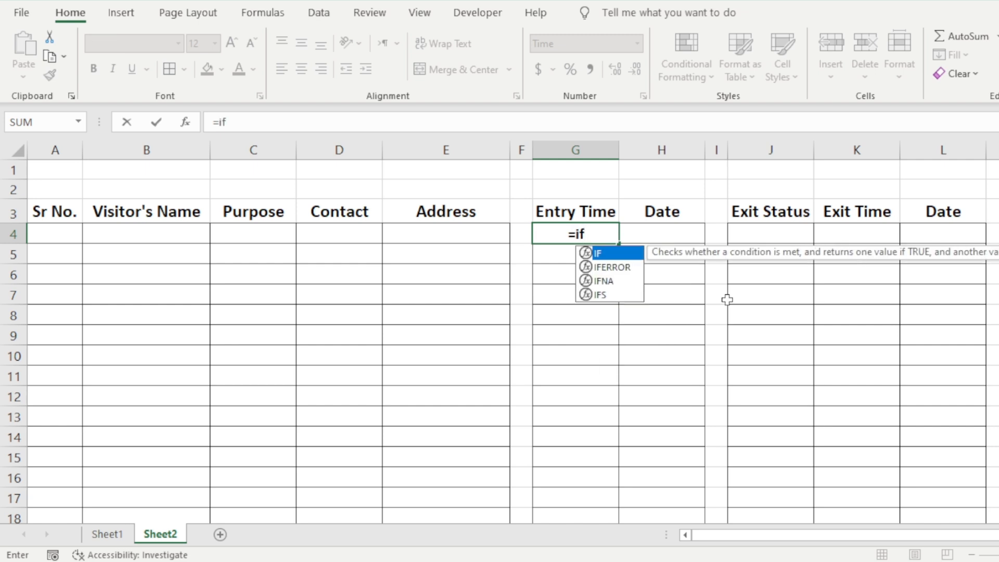
key("Tab")
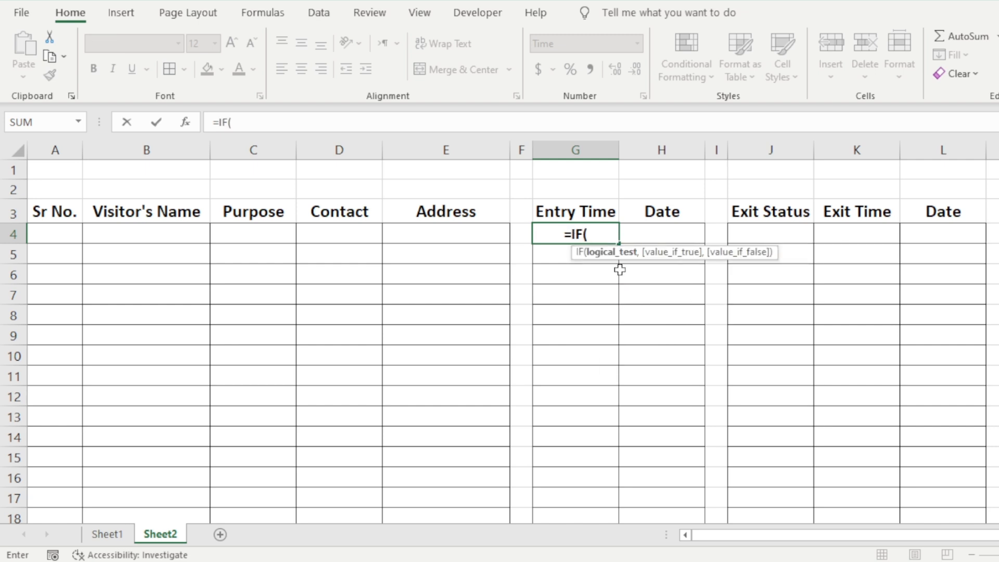
left_click(172, 236)
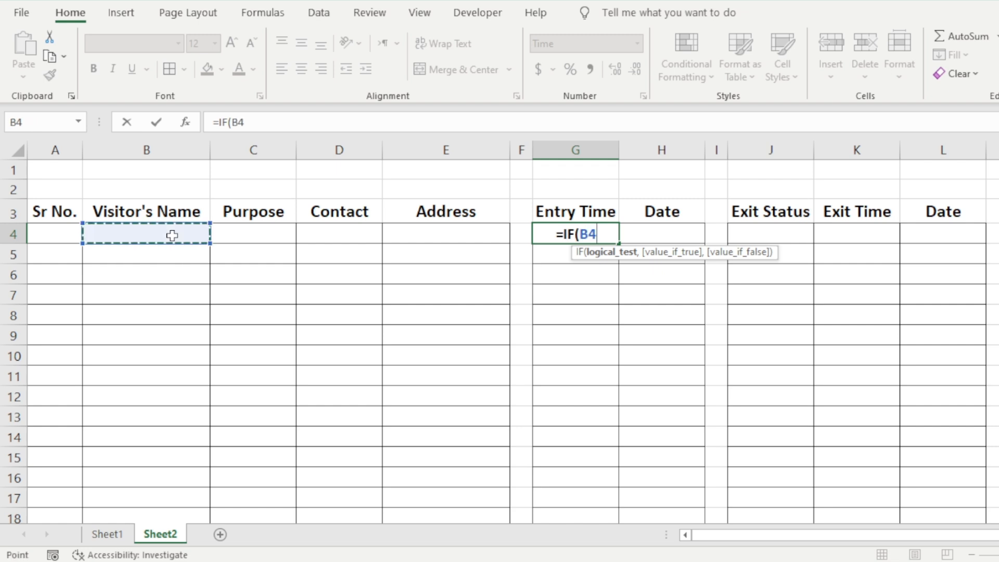
type("<")
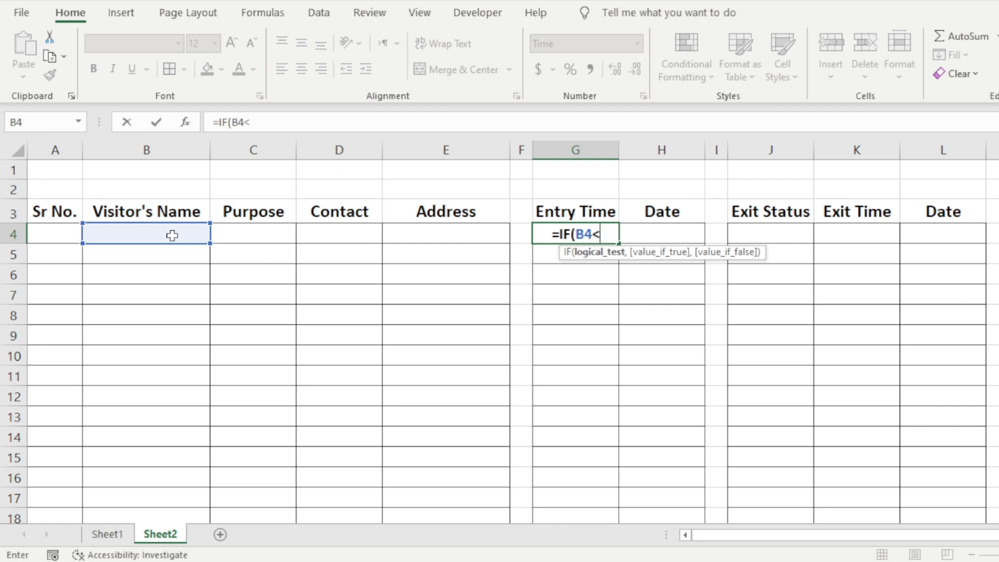
type(">\"\"")
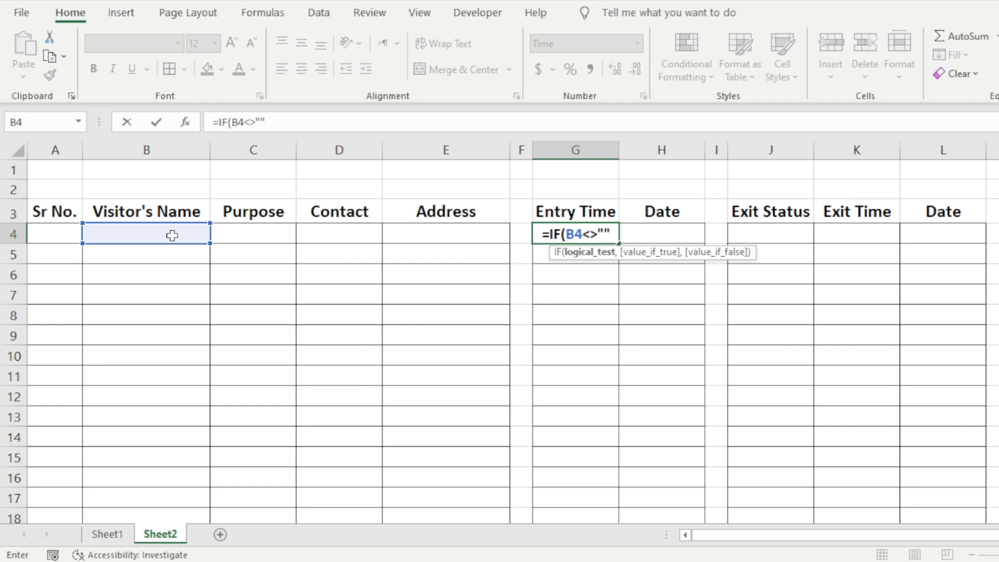
type(",if")
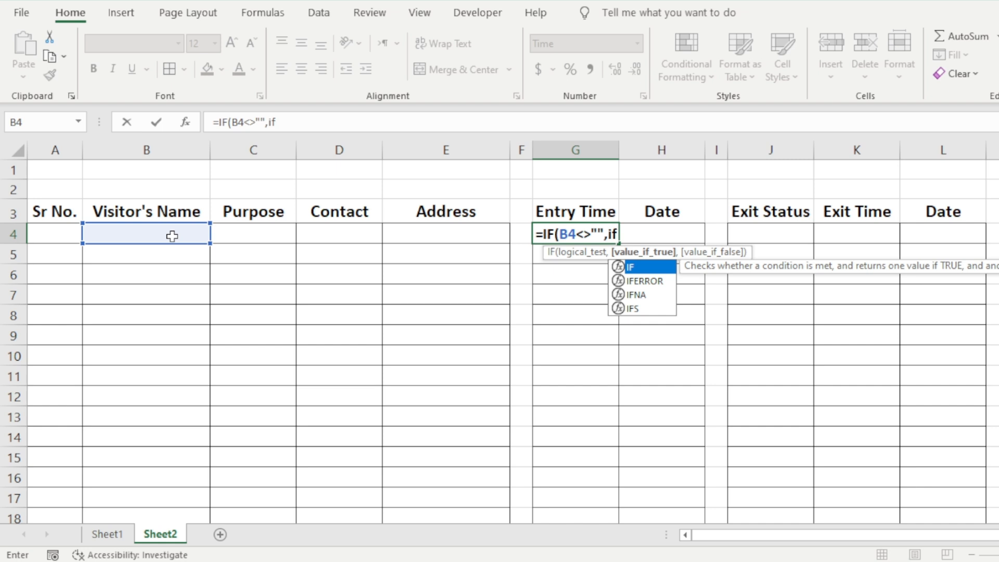
key("Tab")
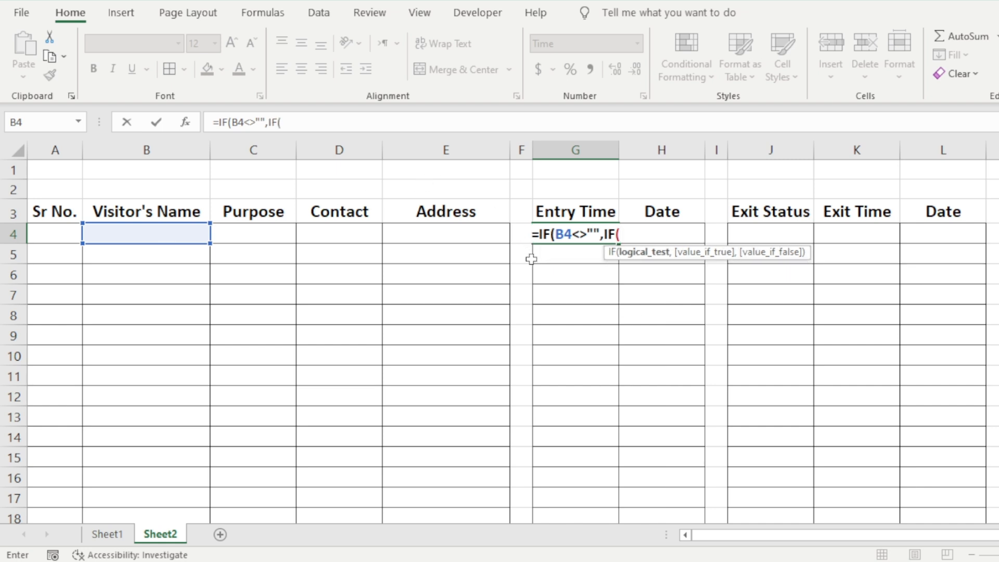
Step: Complete G4's formula with IF(G4="",NOW(),G4) and a final "" argument, and enter it
left_click(552, 254)
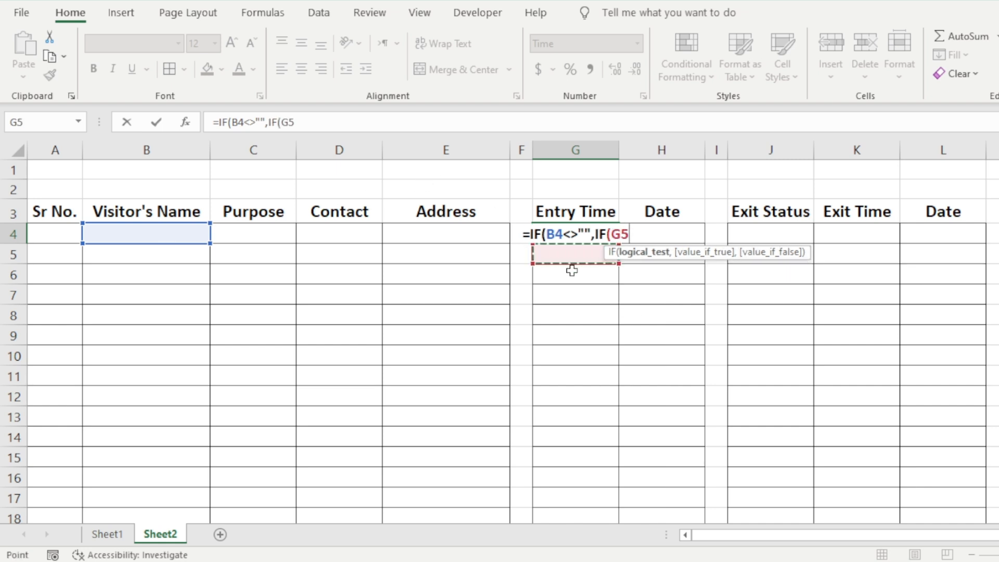
key("Up")
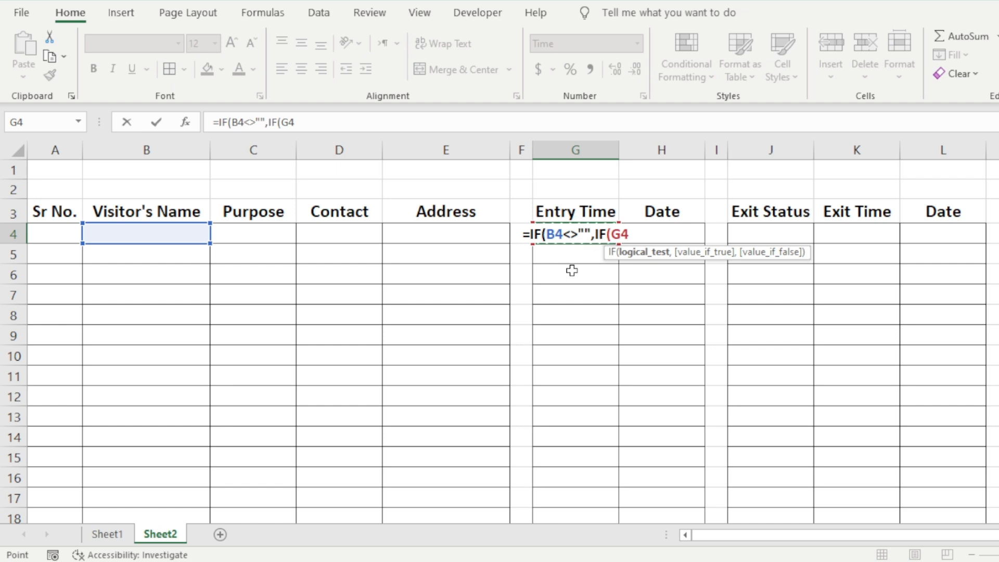
type("=\"\"")
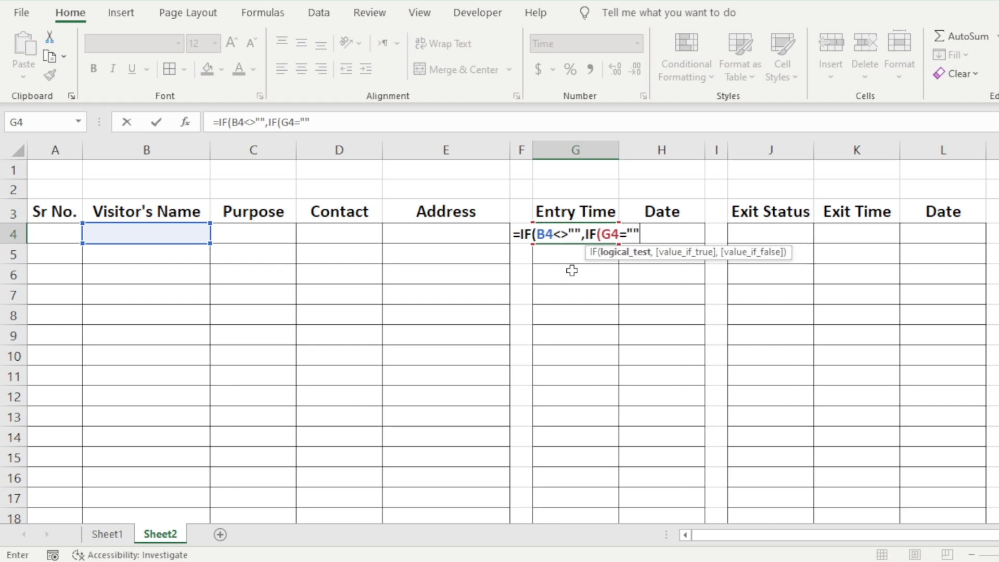
type(",")
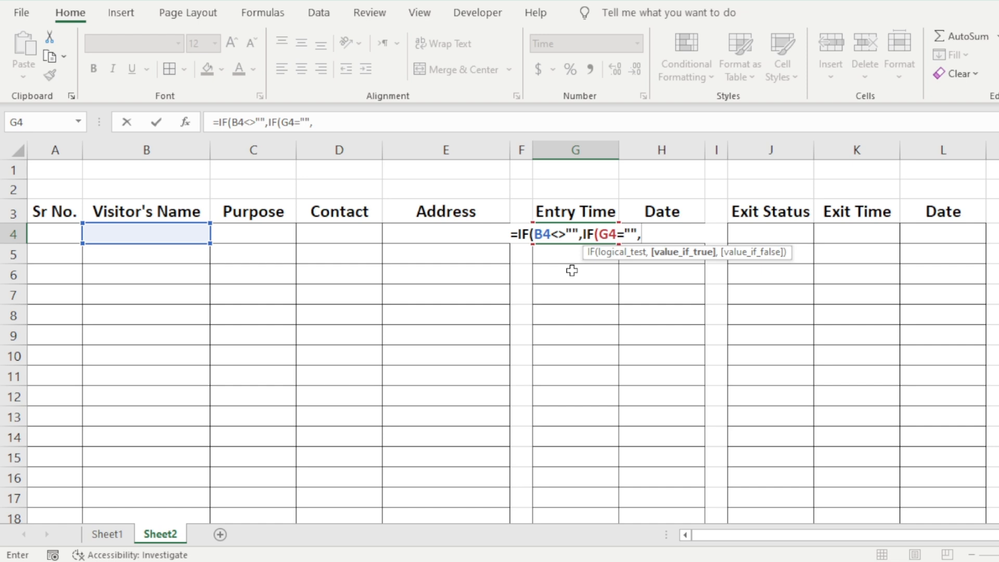
type("now()")
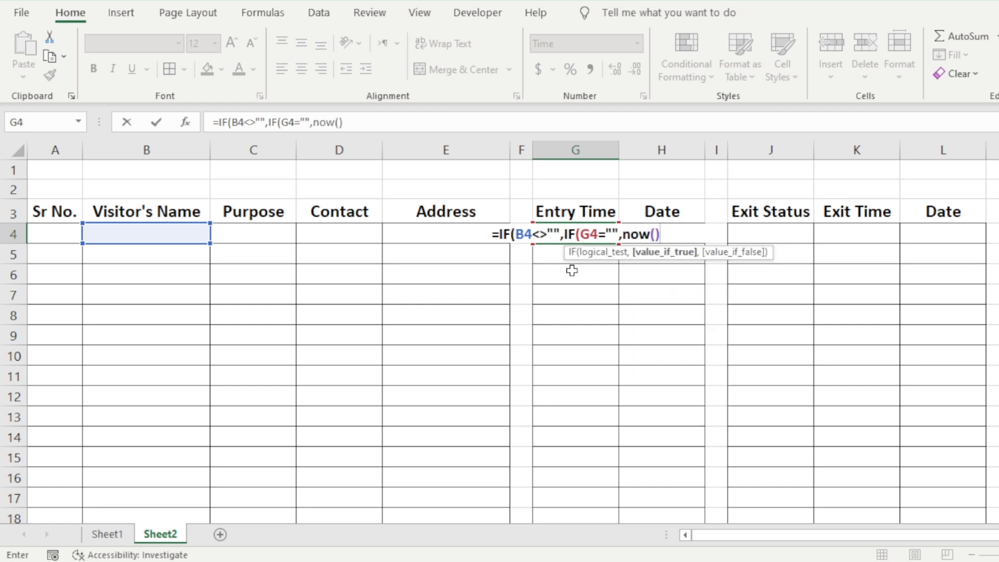
type(",")
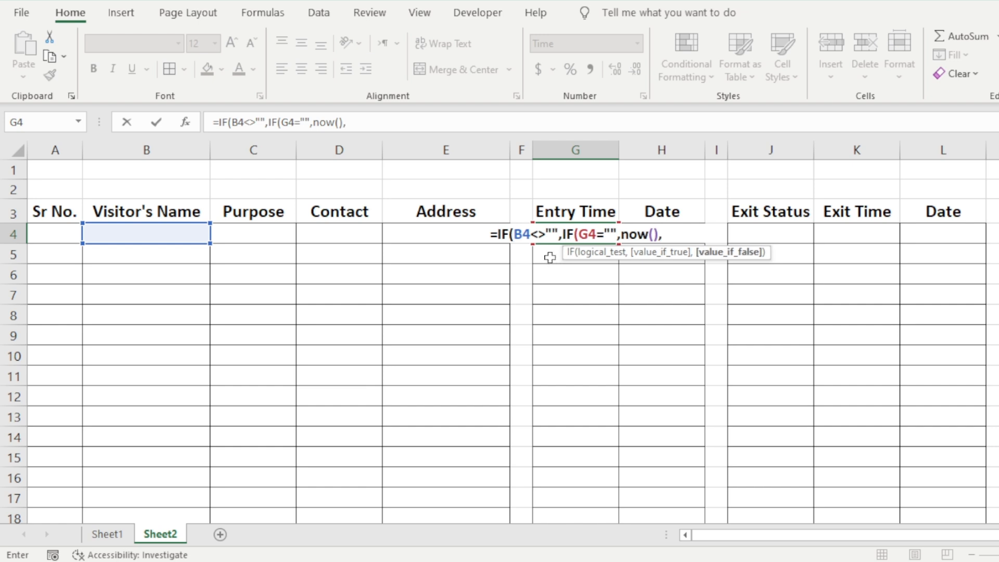
left_click(550, 257)
key("Up")
type("),)")
key("F2")
key("Left")
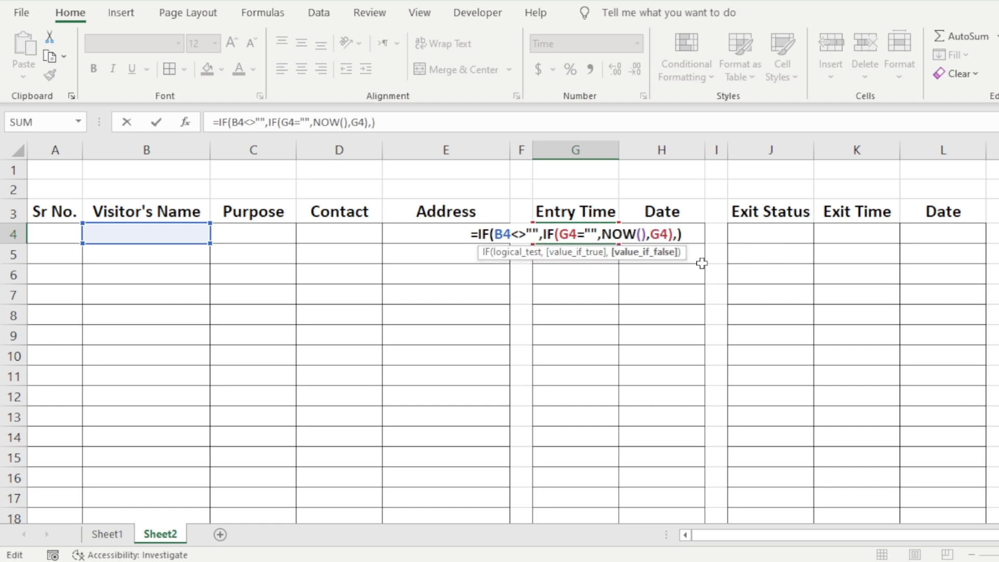
type("\"\"")
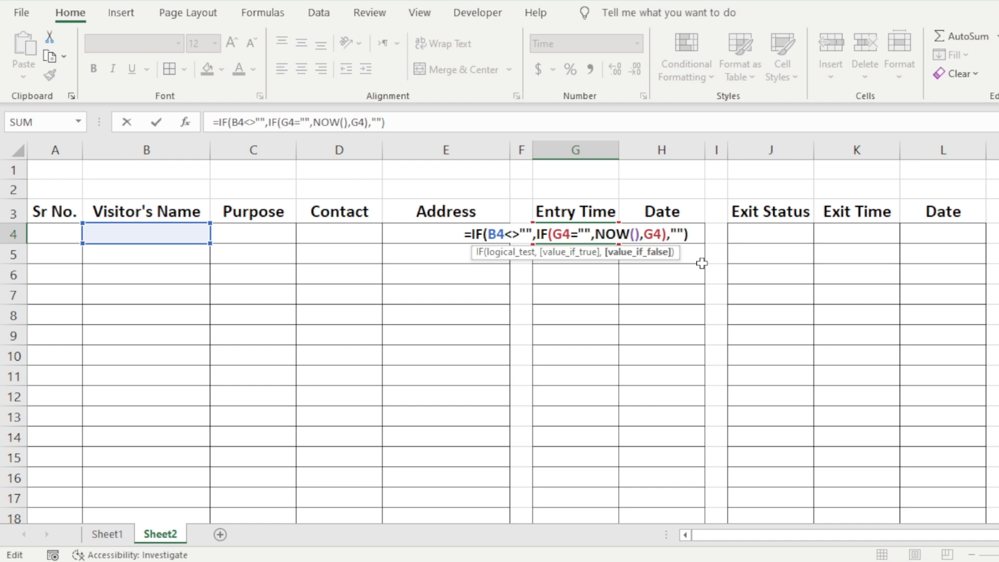
key("Right")
key("Return")
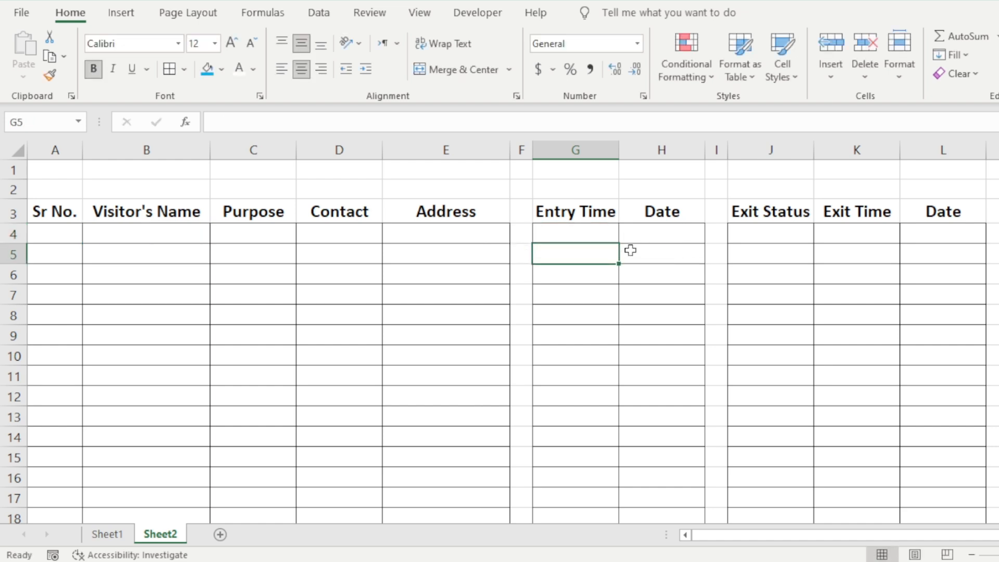
Step: Enter a sample visitor name in B4 and confirm G4 stamps the entry time 9:53 PM
left_click(596, 227)
left_click(175, 233)
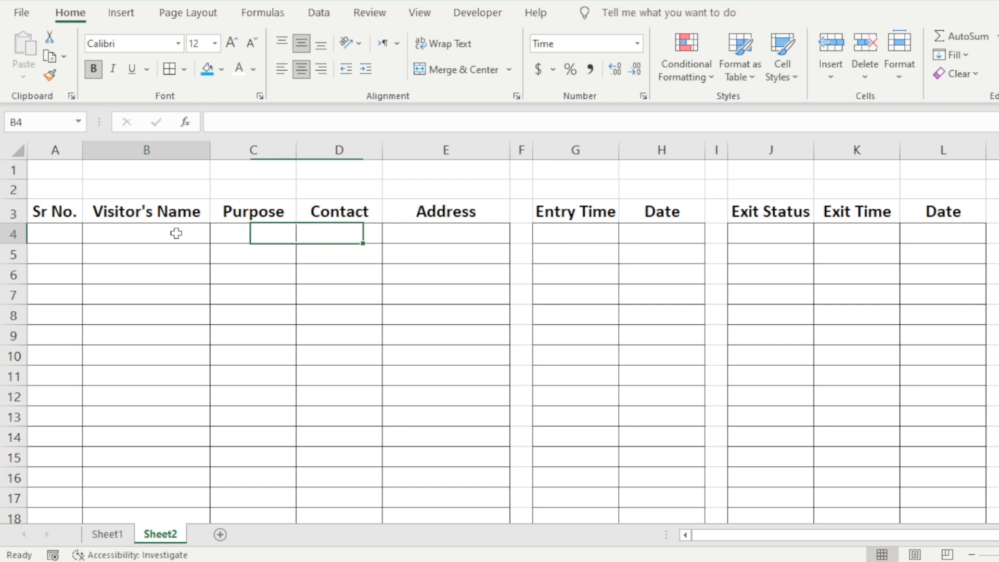
type("Majid")
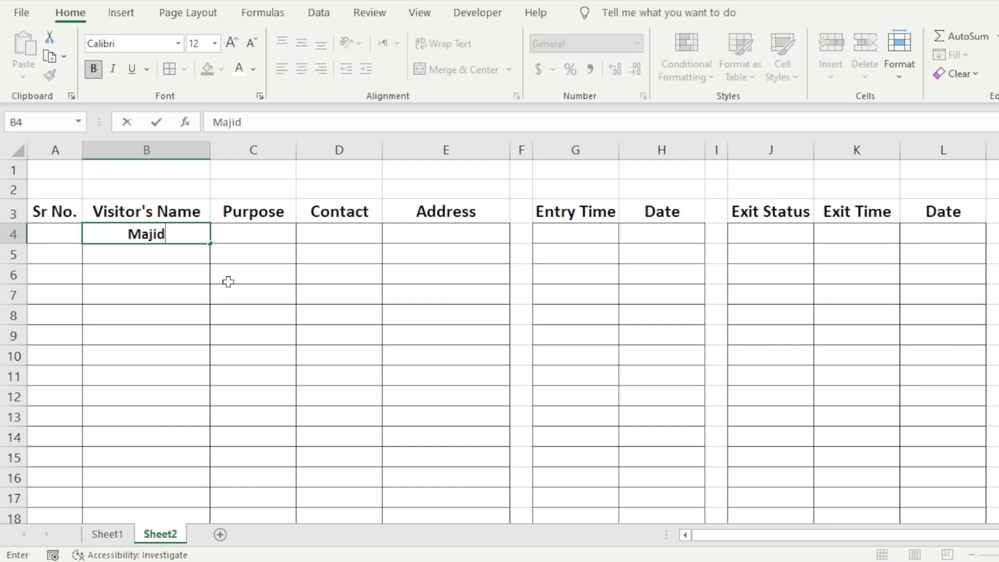
key("Return")
left_click(573, 230)
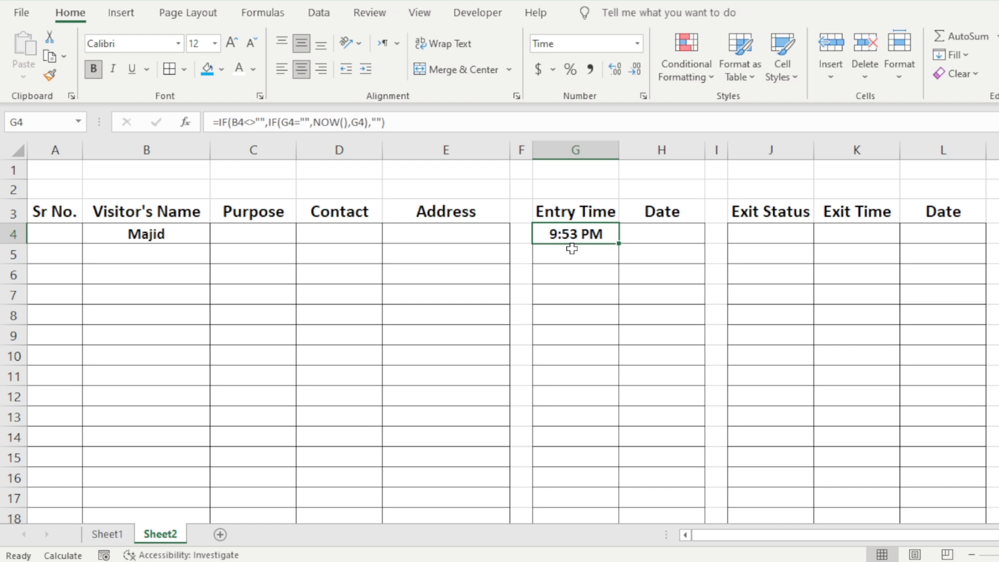
Step: Format G4 with the 1:30:55 PM time type so it shows seconds
key("ctrl+1")
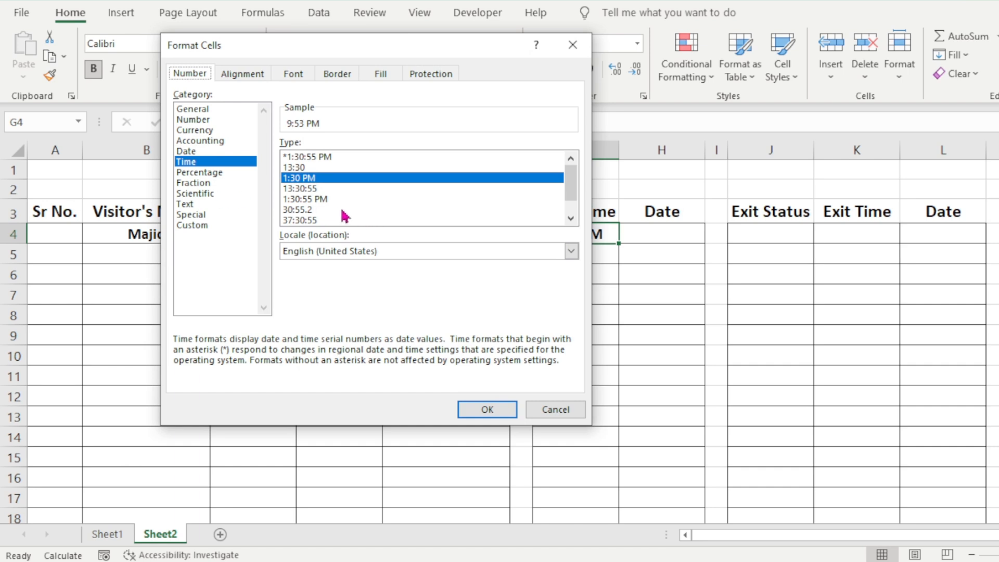
left_click(321, 200)
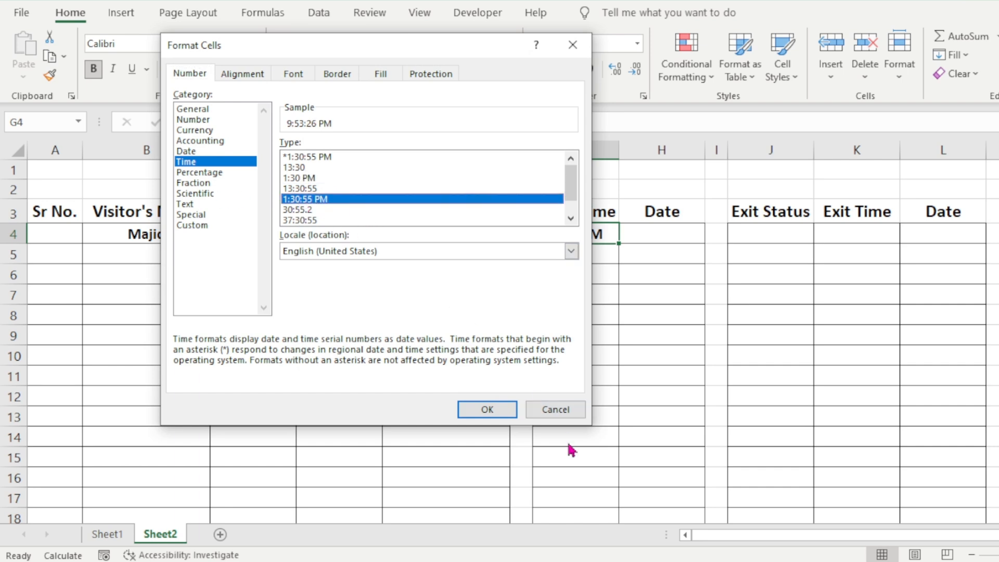
left_click(489, 410)
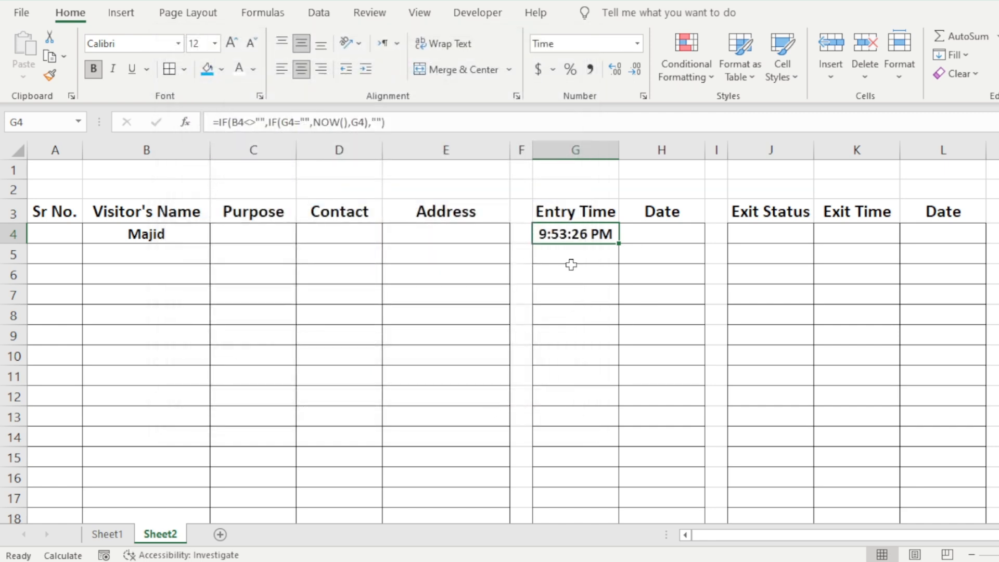
Step: Select other cells to verify G4's time stays fixed at 9:53:26 PM
left_click(577, 312)
left_click(573, 235)
left_click(600, 310)
left_click(582, 266)
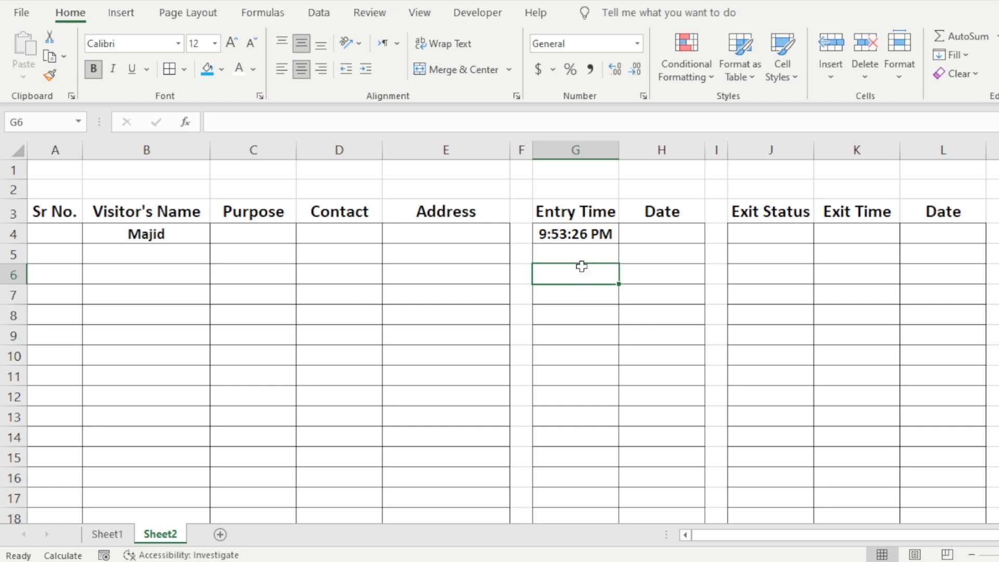
left_click(565, 233)
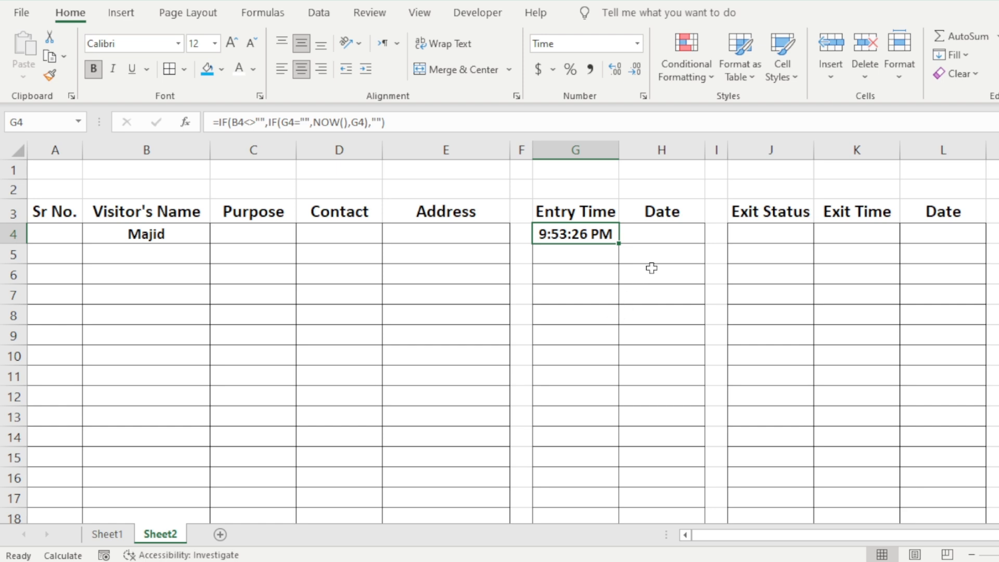
left_click(671, 229)
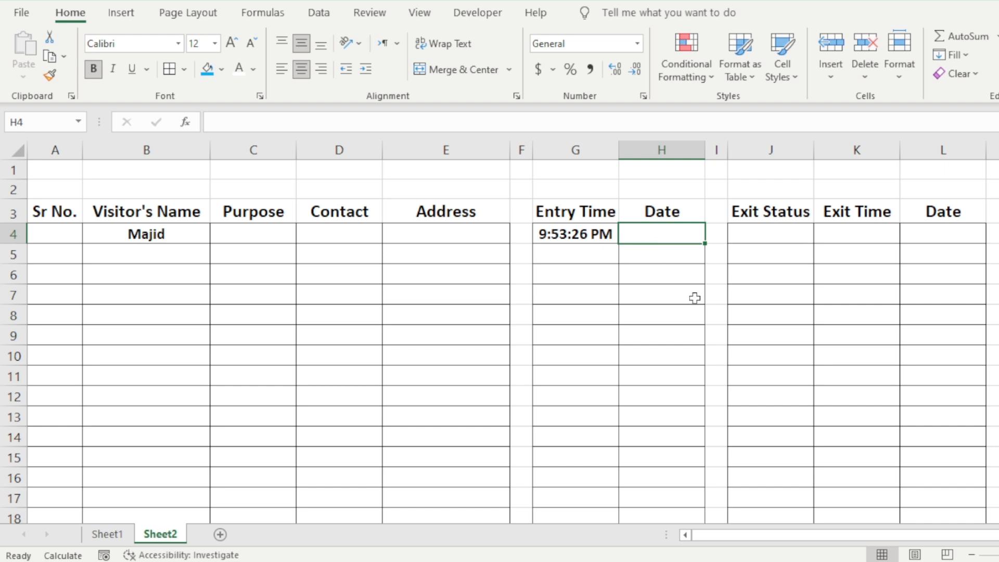
Step: Enter =IF(B4<>"",IF(H4="",NOW(),H4),"") in the Date cell H4
type("=")
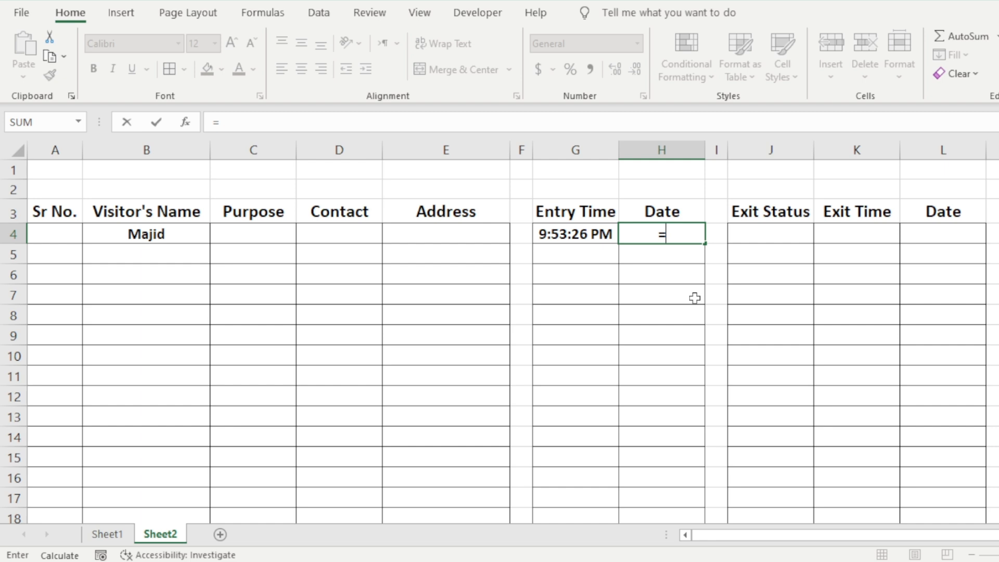
type("if")
key("Tab")
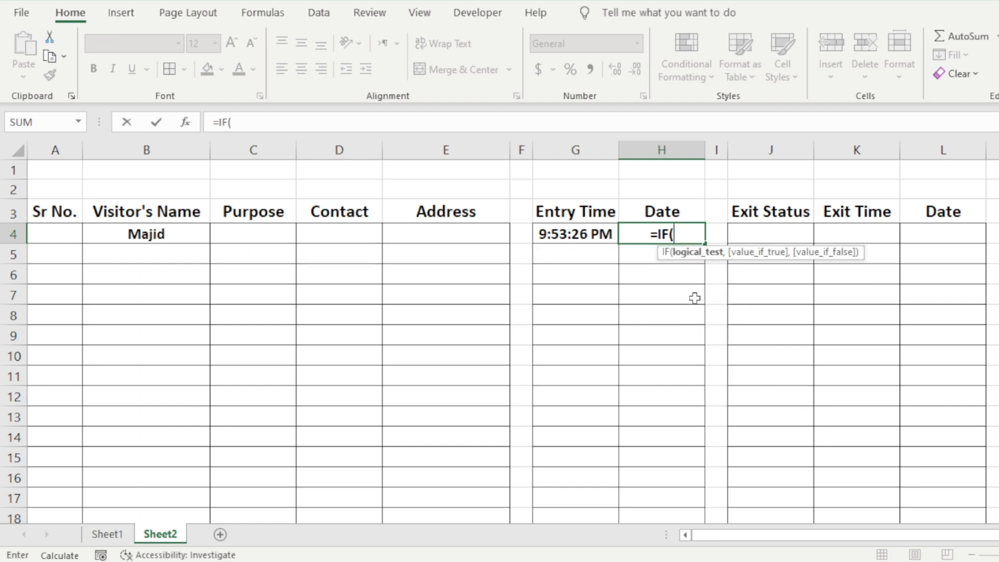
left_click(185, 239)
type("<")
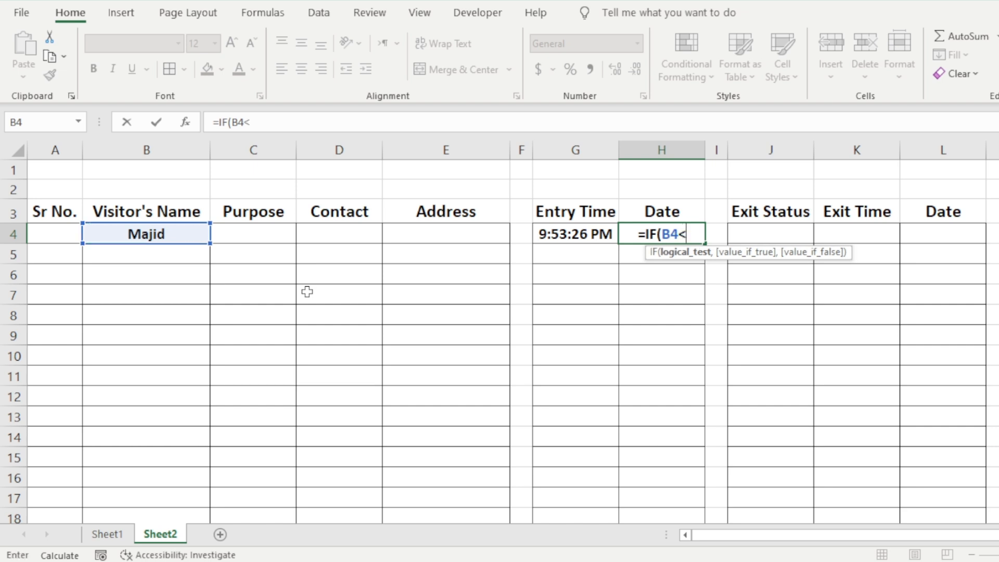
type(">\"\"")
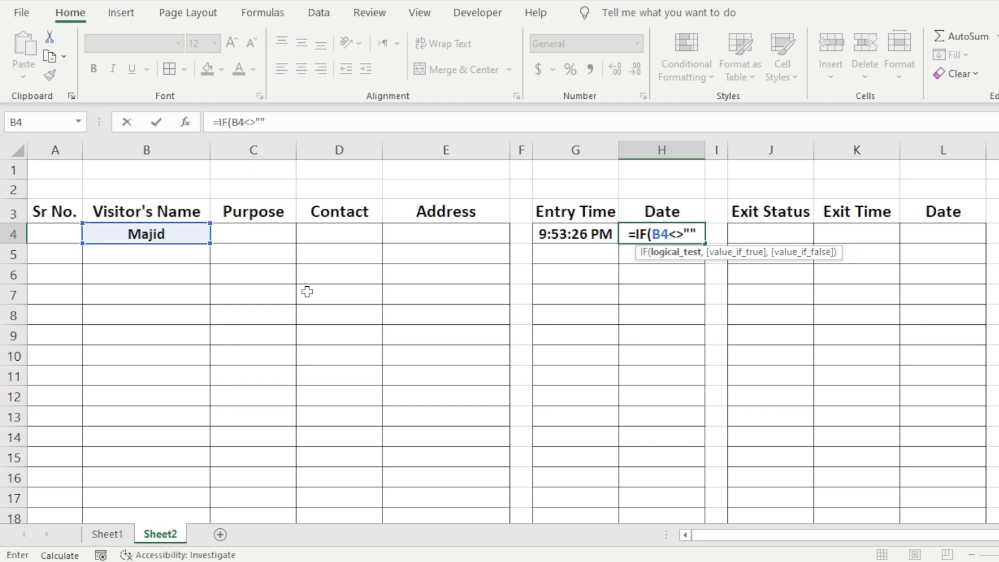
type(",")
type("if")
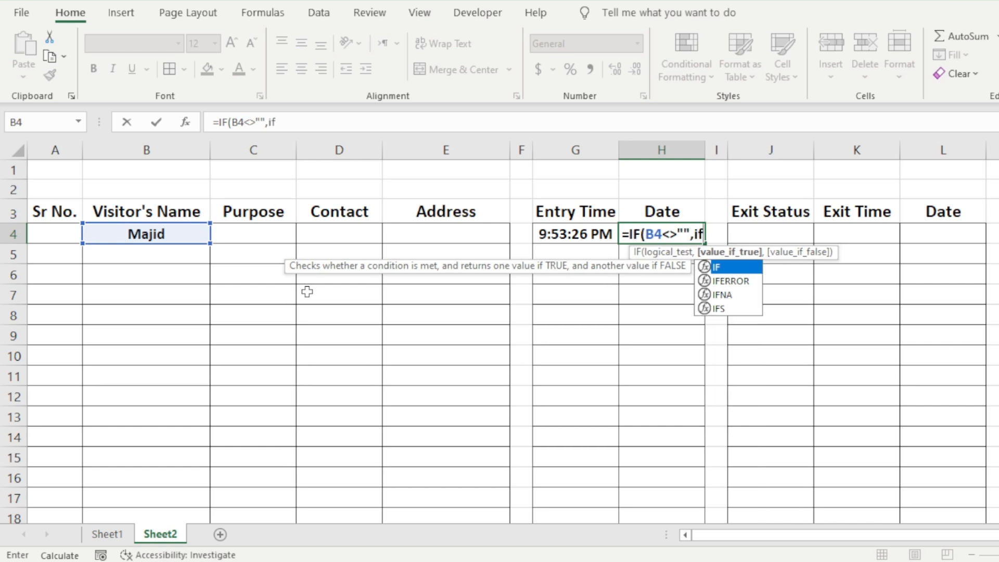
key("Tab")
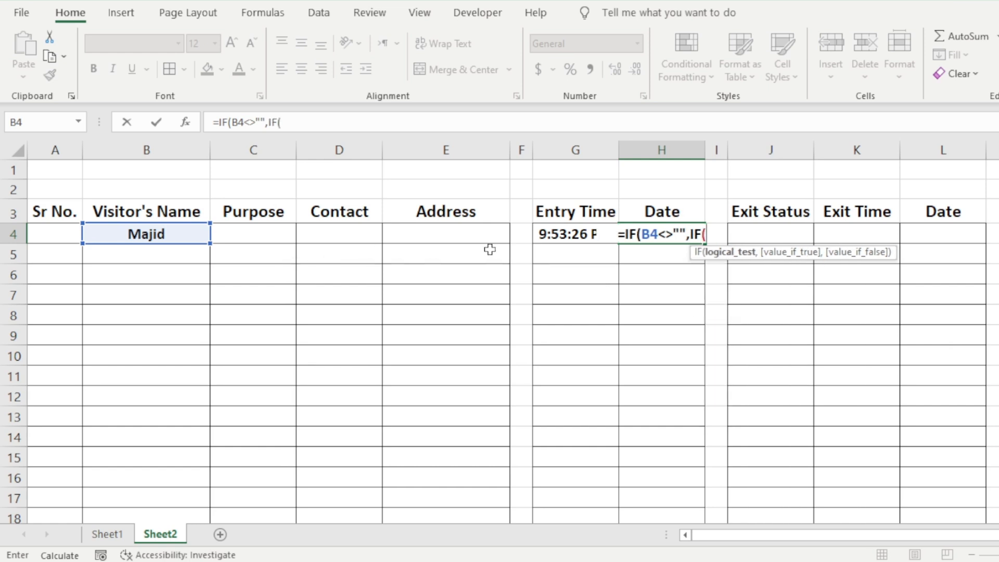
left_click(636, 251)
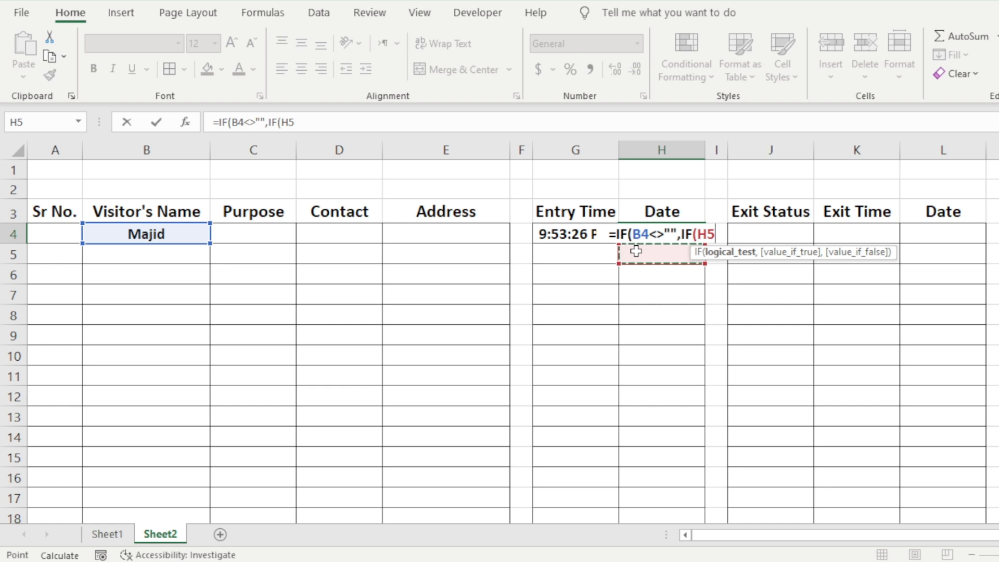
key("Up")
type("=")
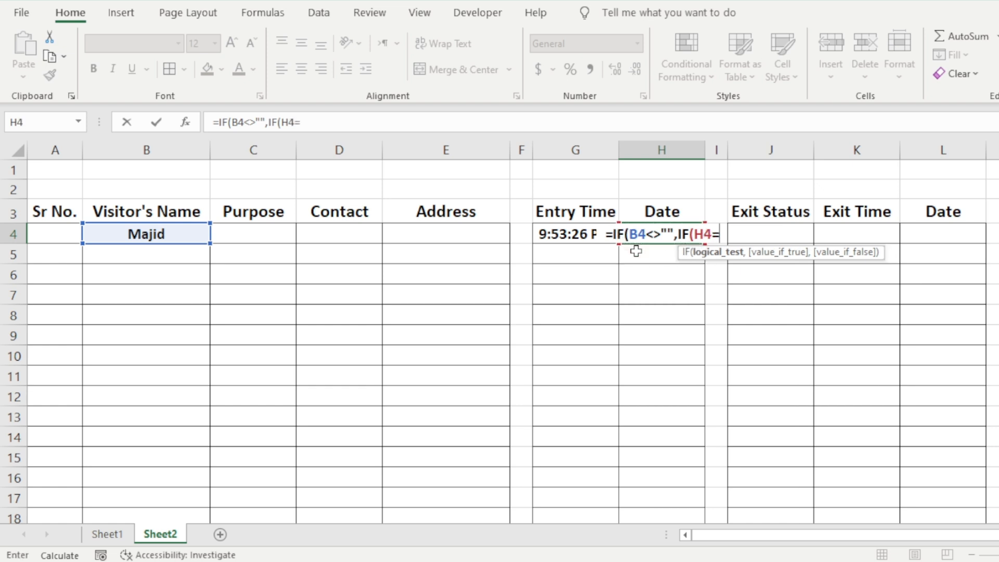
type("\"\",")
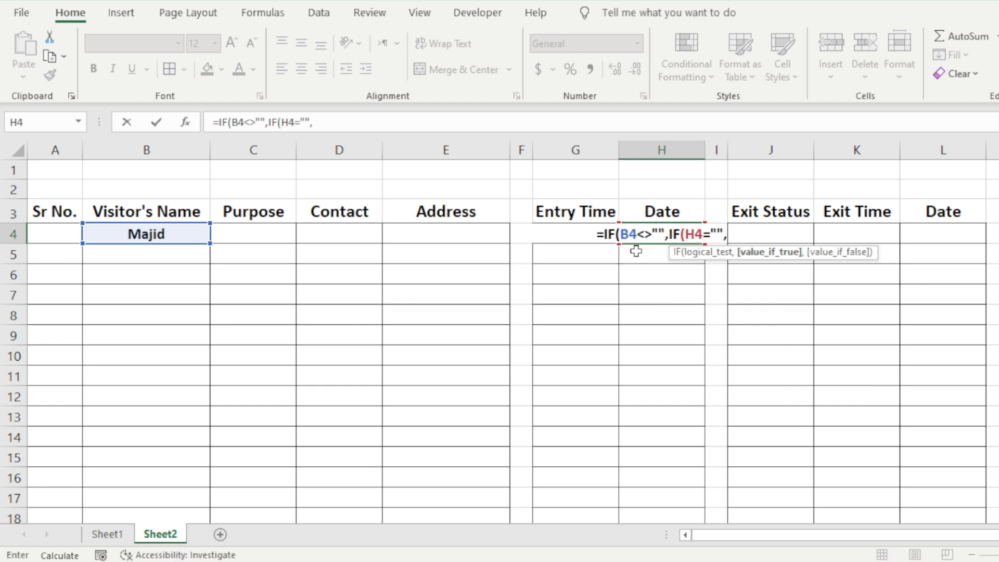
type("No")
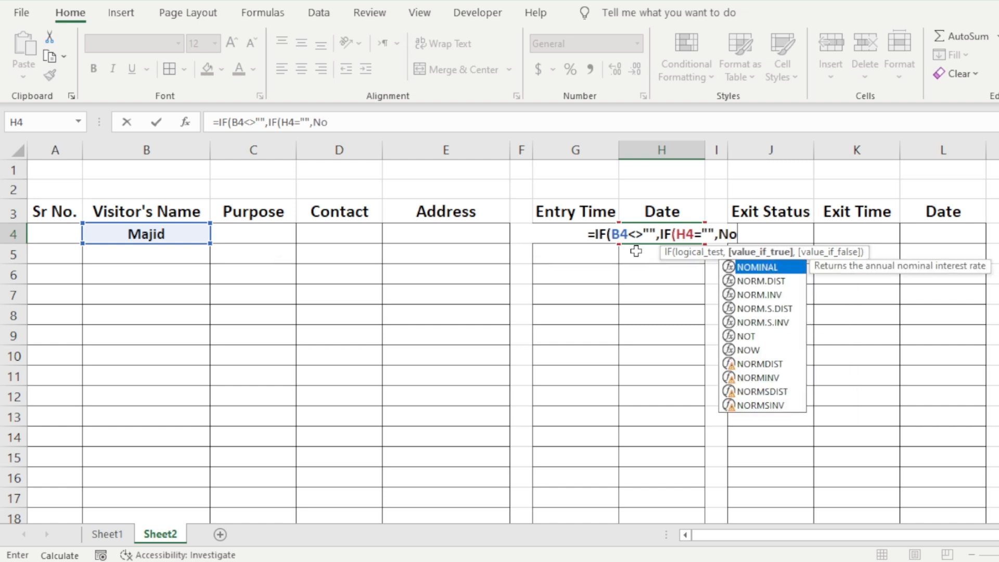
type("w()")
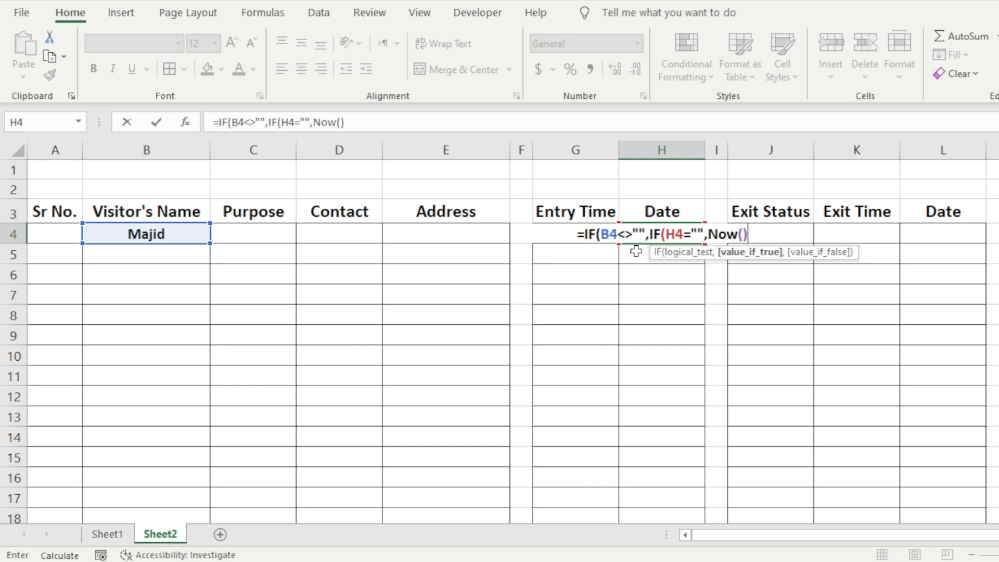
type(",")
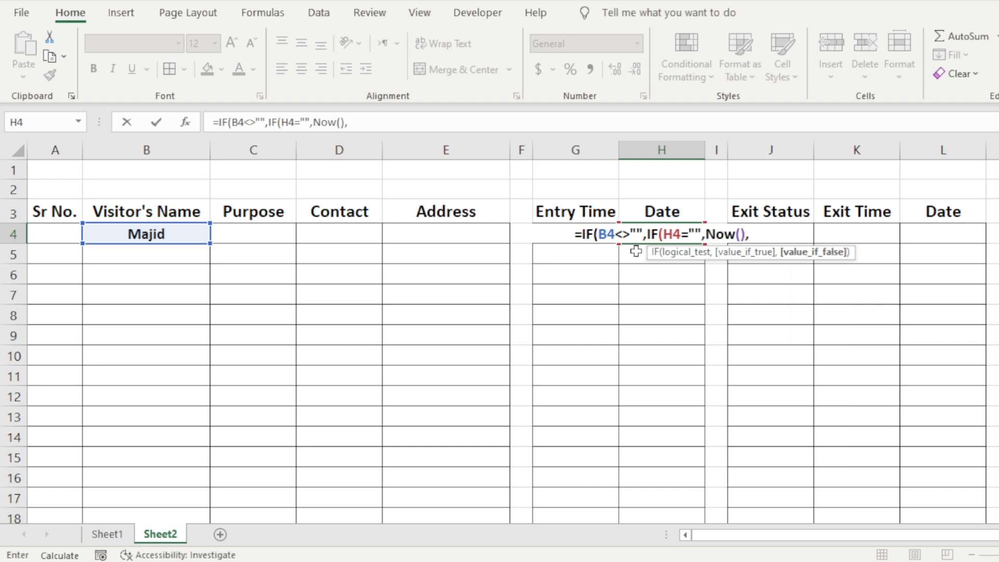
left_click(636, 251)
key("Up")
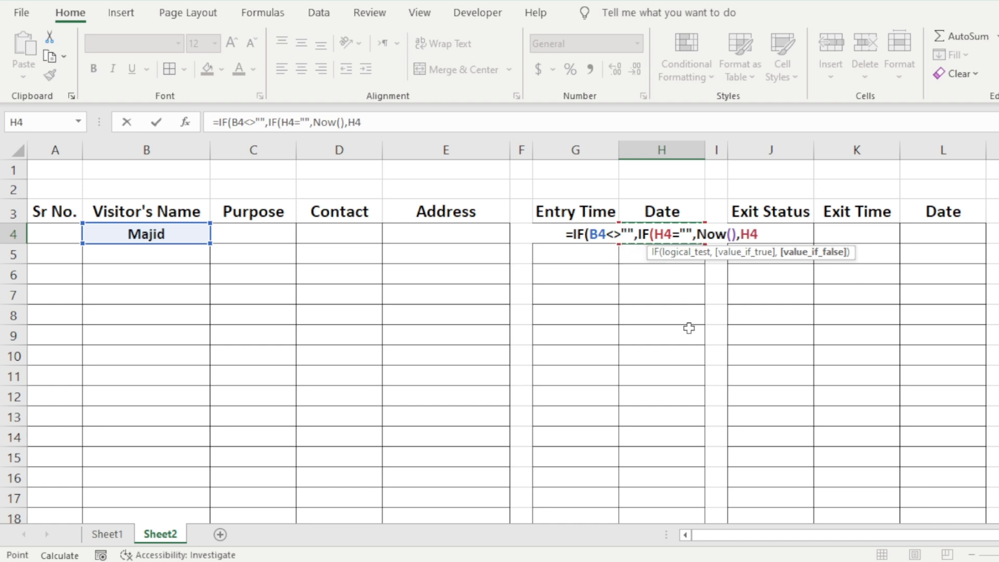
type("),")
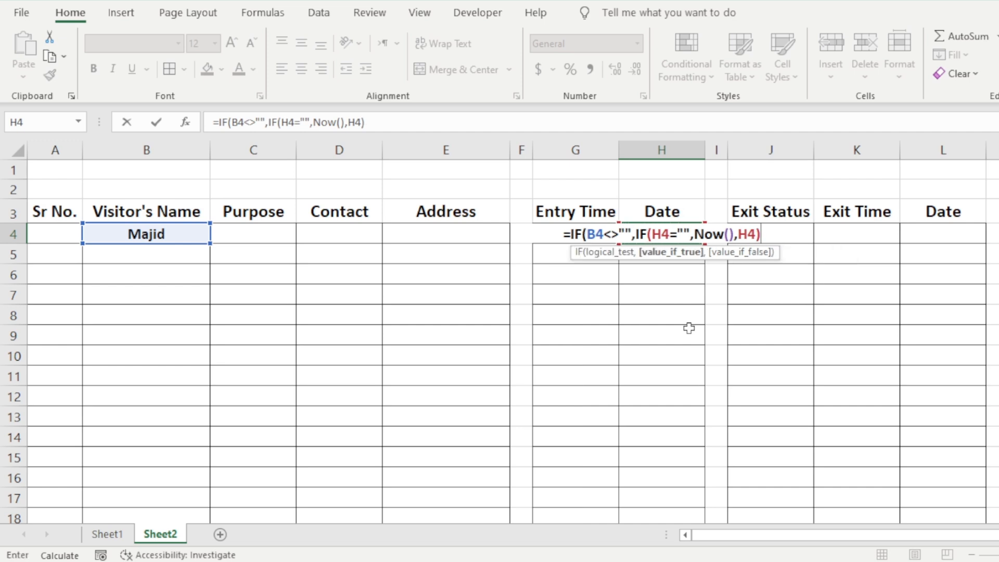
type("\"\"")
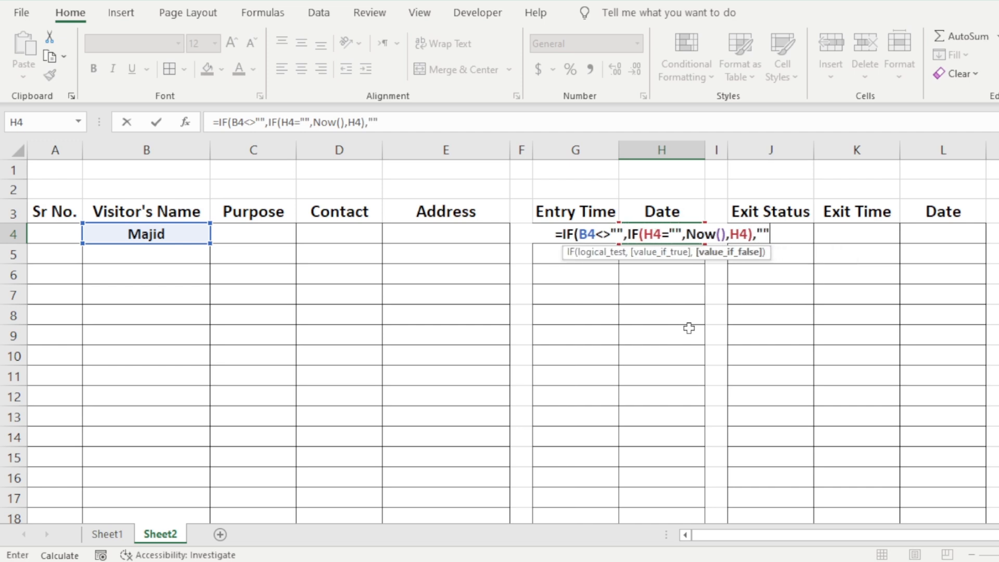
type(")")
key("Return")
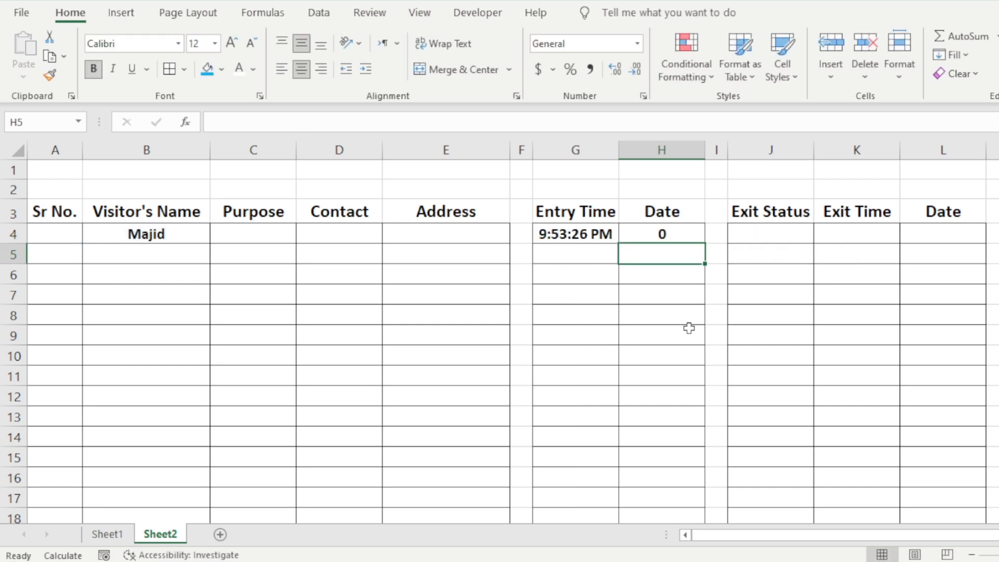
Step: Delete and retype the visitor name in B4 so H4 stamps 45455.913
left_click(653, 226)
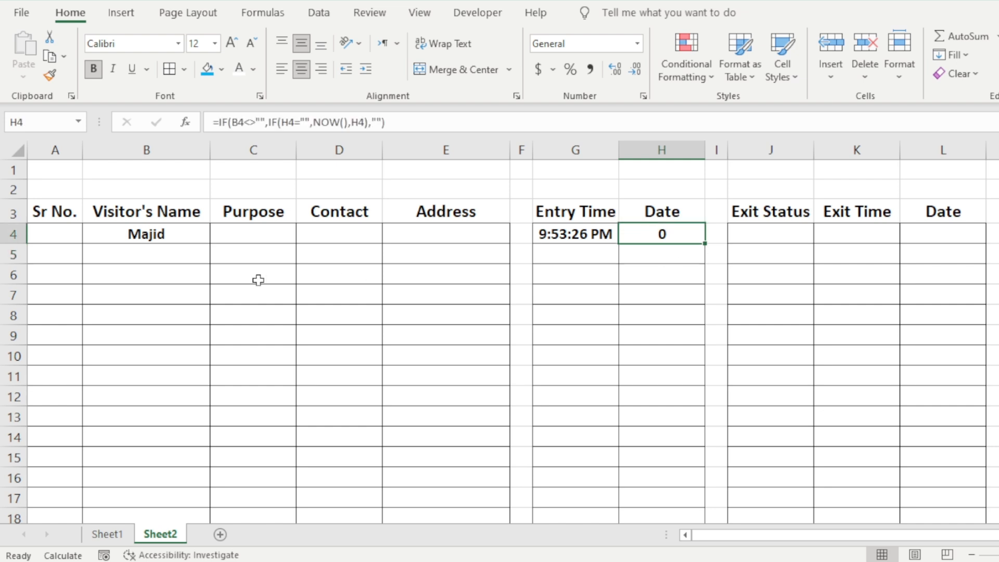
left_click(187, 235)
key("Delete")
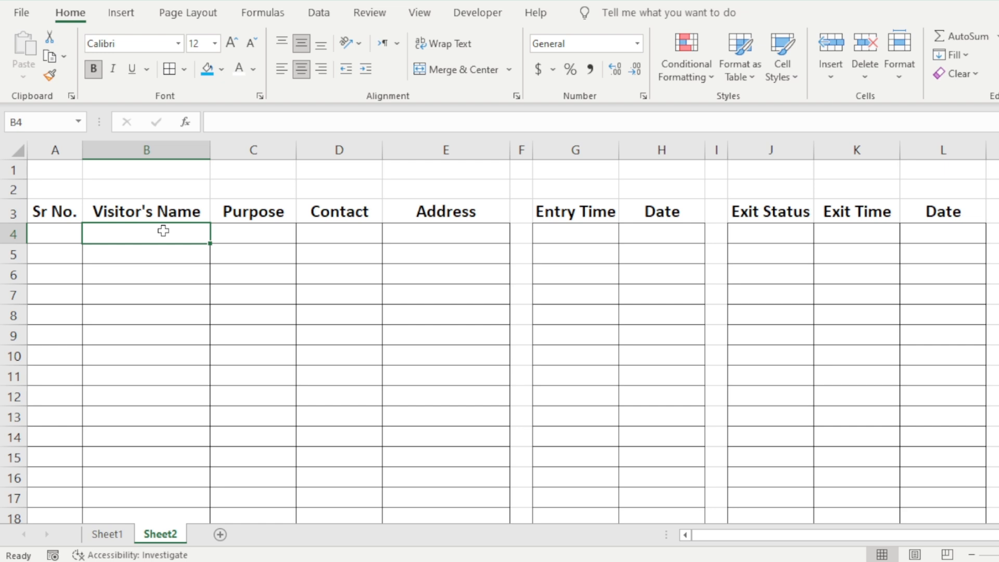
type("Majid")
key("Return")
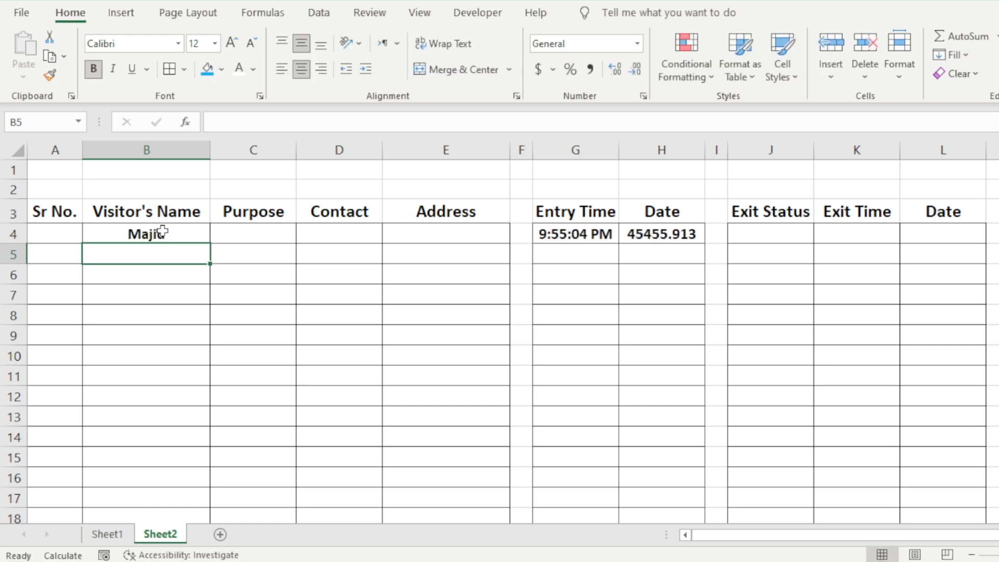
Step: Apply the Short Date number format to H4 so it reads 6/12/2024
left_click(584, 235)
left_click(659, 238)
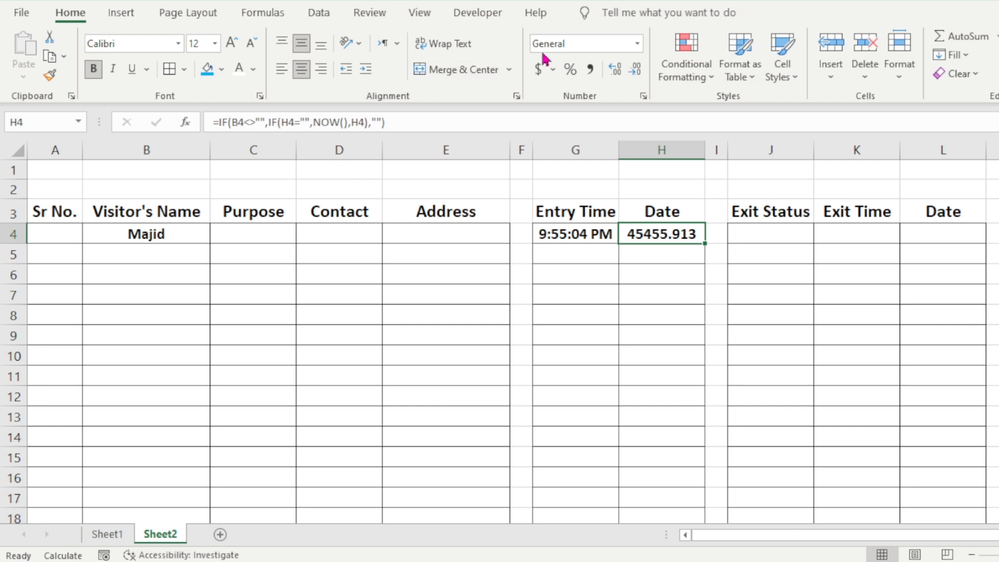
left_click(638, 44)
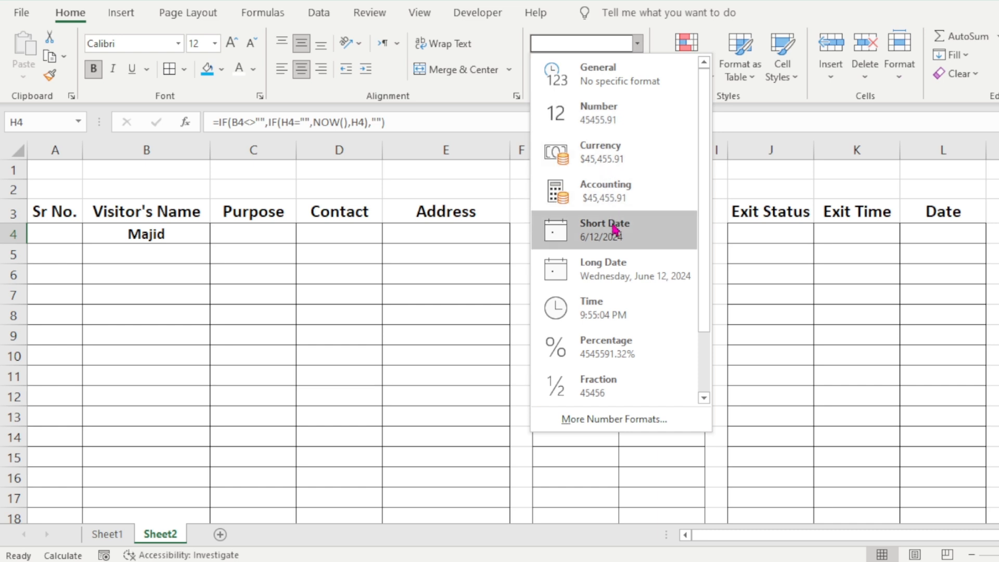
left_click(617, 247)
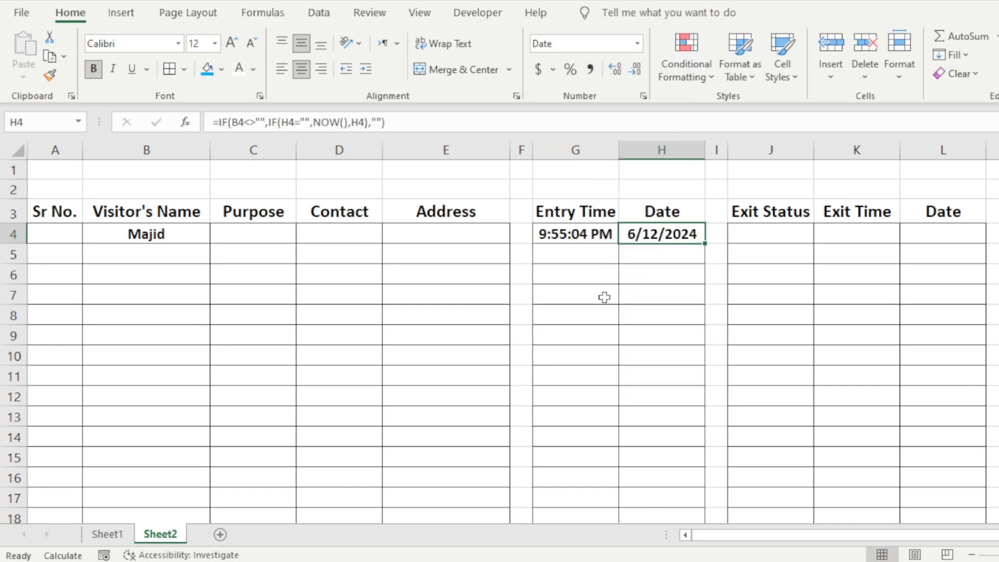
left_click(643, 241)
Step: Fill the entry time formula down column G and the date formula down column H
left_click(607, 247)
left_click(609, 239)
left_click(618, 243)
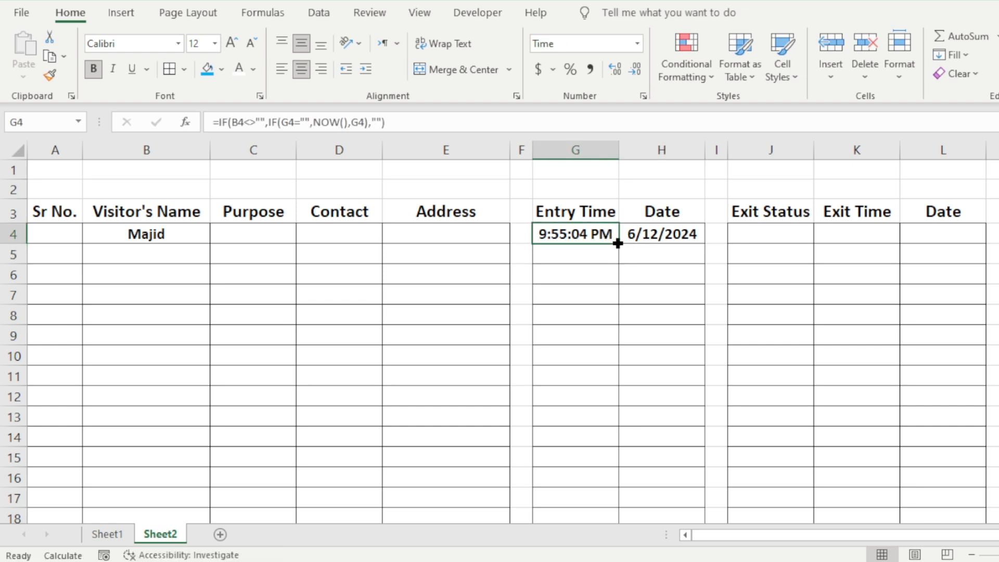
left_click_drag(619, 243, 576, 523)
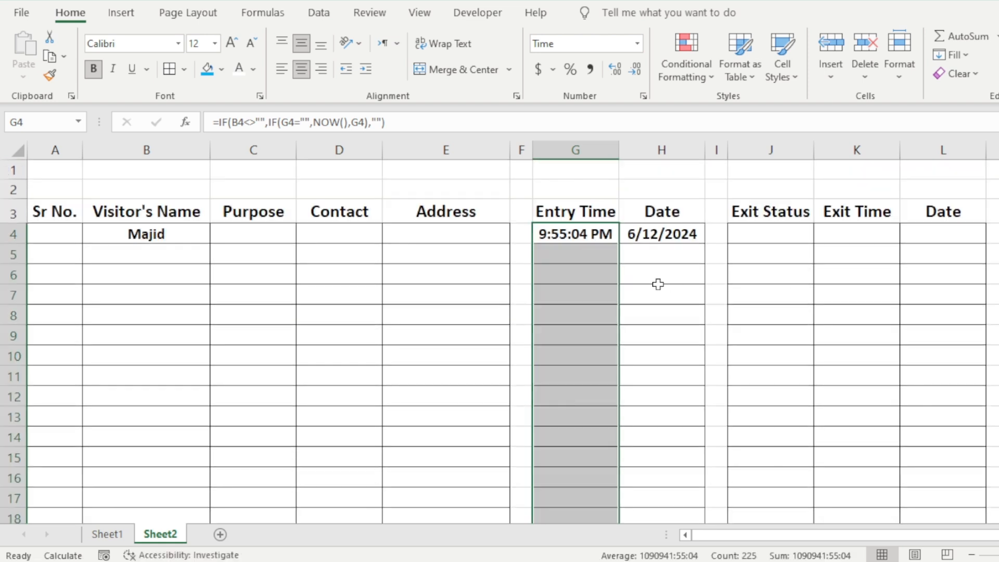
left_click(662, 287)
left_click(662, 234)
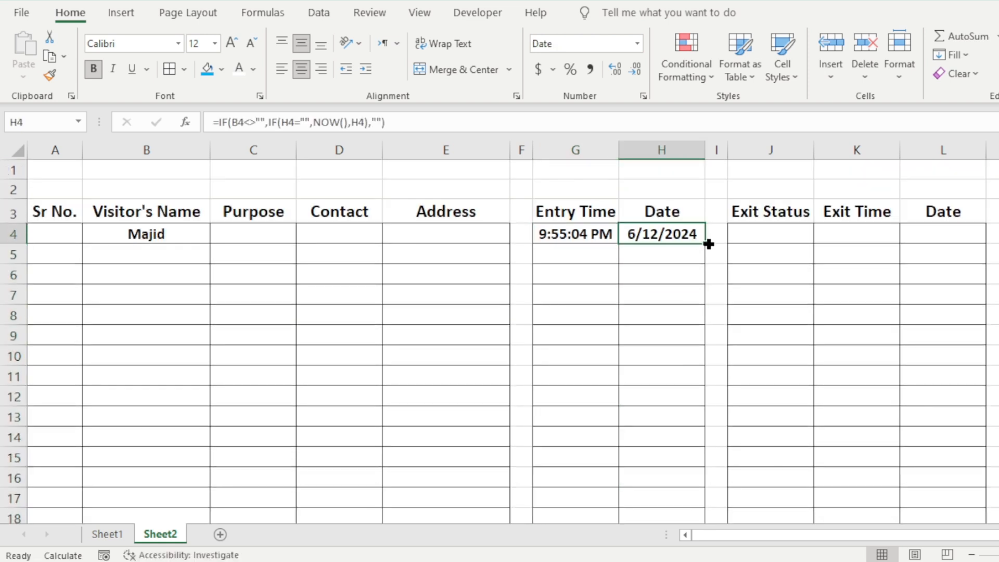
double_click(709, 244)
left_click(661, 316)
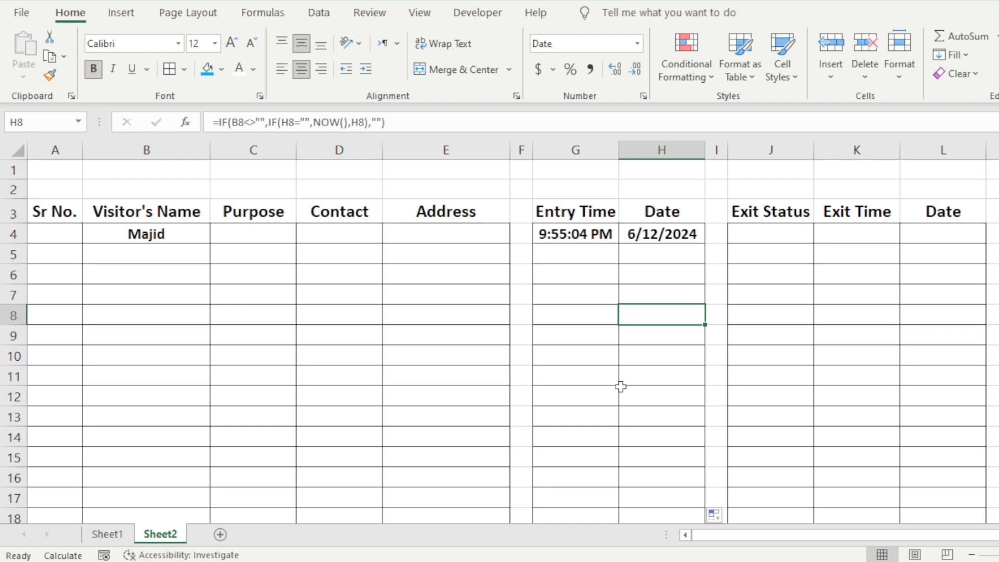
Step: Enter a second visitor name in B5, stamping 9:55:42 PM and 6/12/2024
left_click(154, 262)
type("Ali")
key("Return")
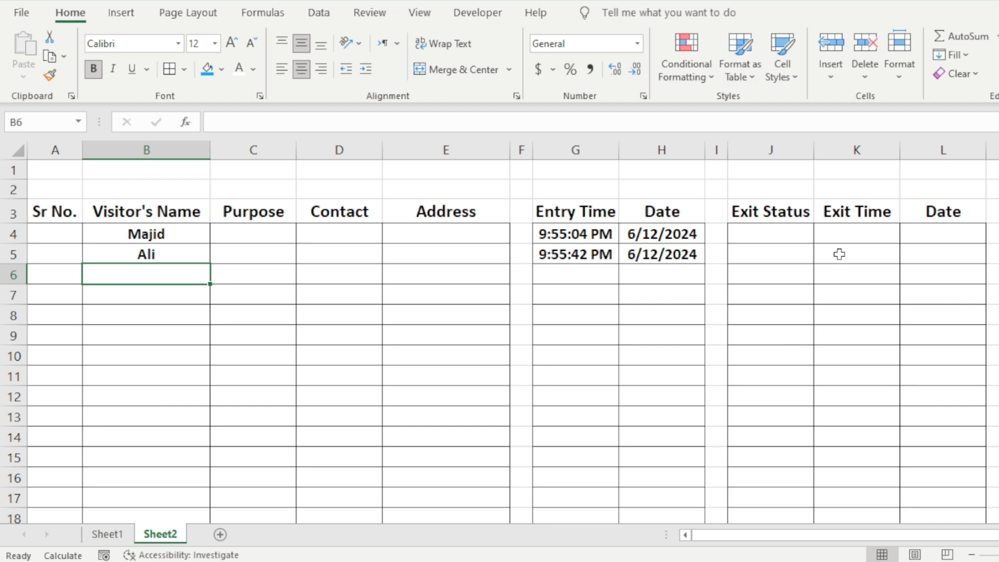
left_click(790, 232)
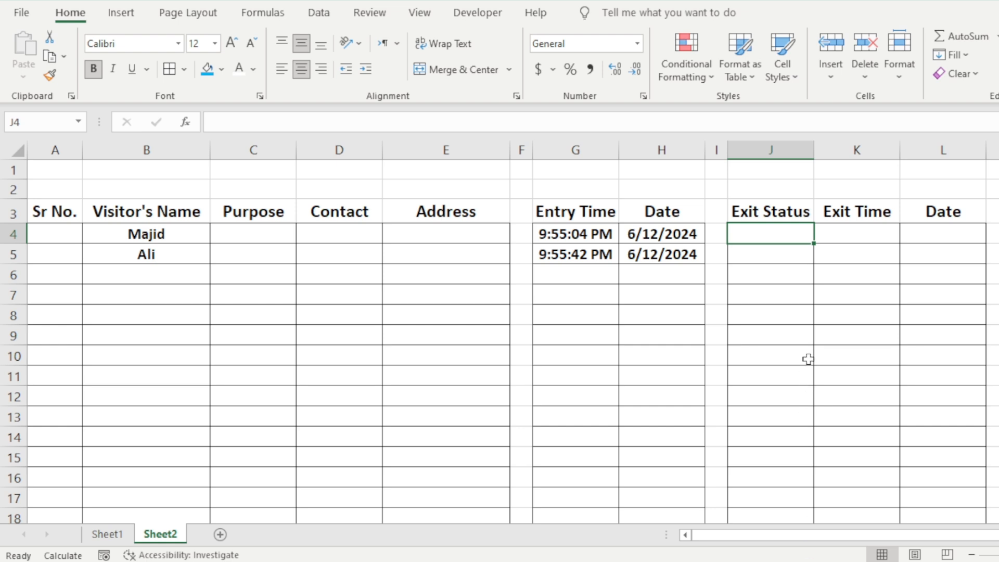
Step: Set the Exit Status cells from J4 downward to the Wingdings 2 font
left_click_drag(804, 233, 789, 559)
scroll(801, 440, "up", 20)
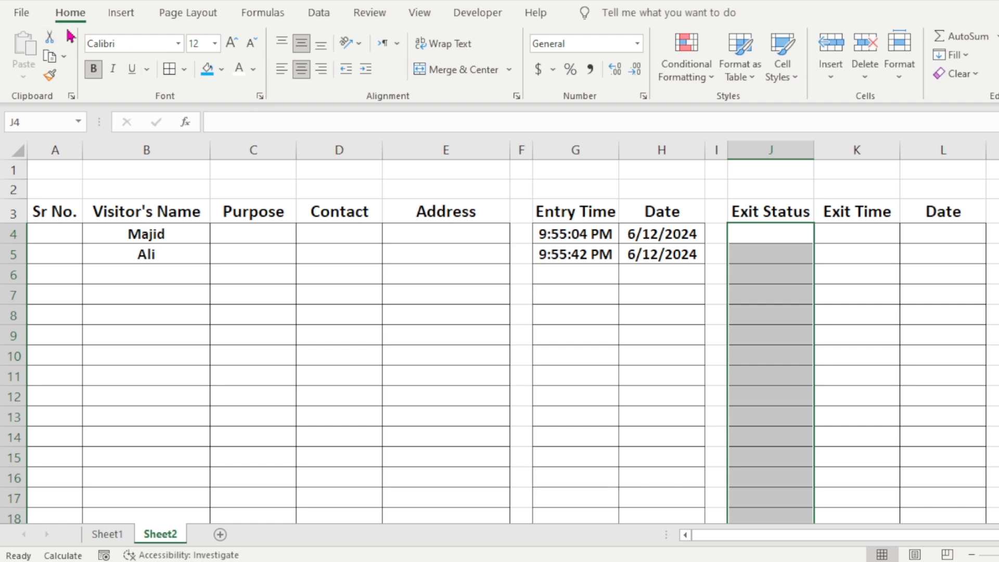
left_click(179, 46)
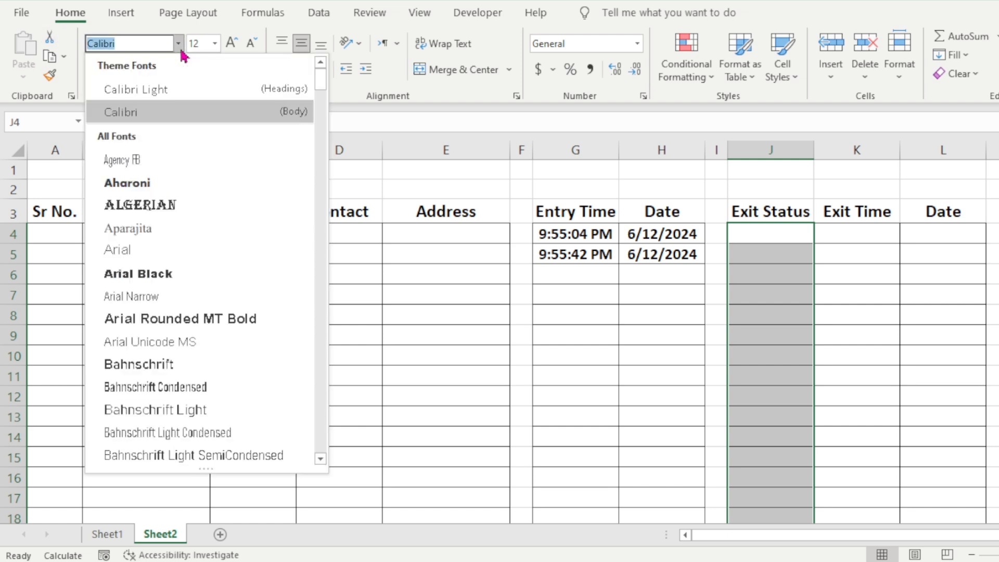
key("Up")
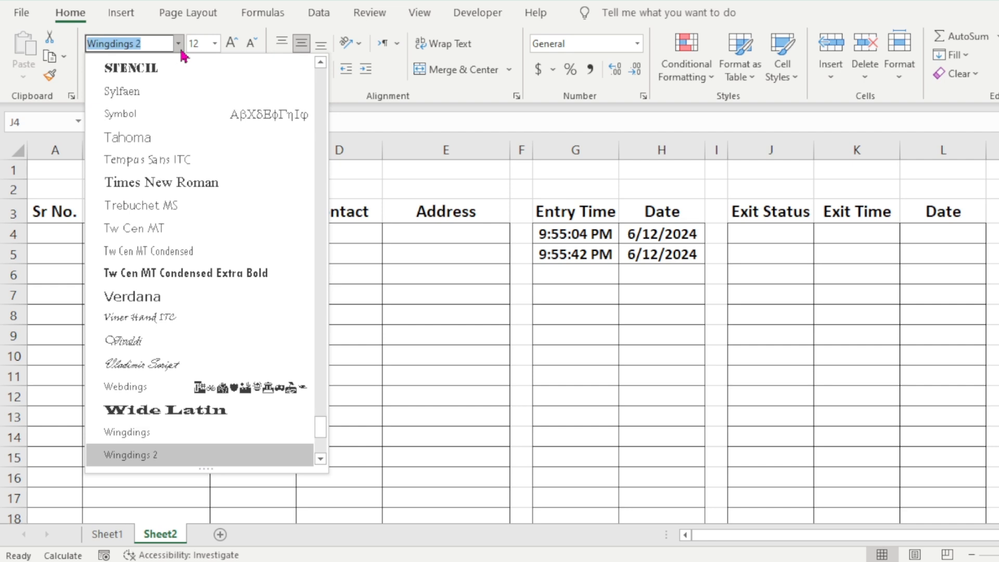
key("Return")
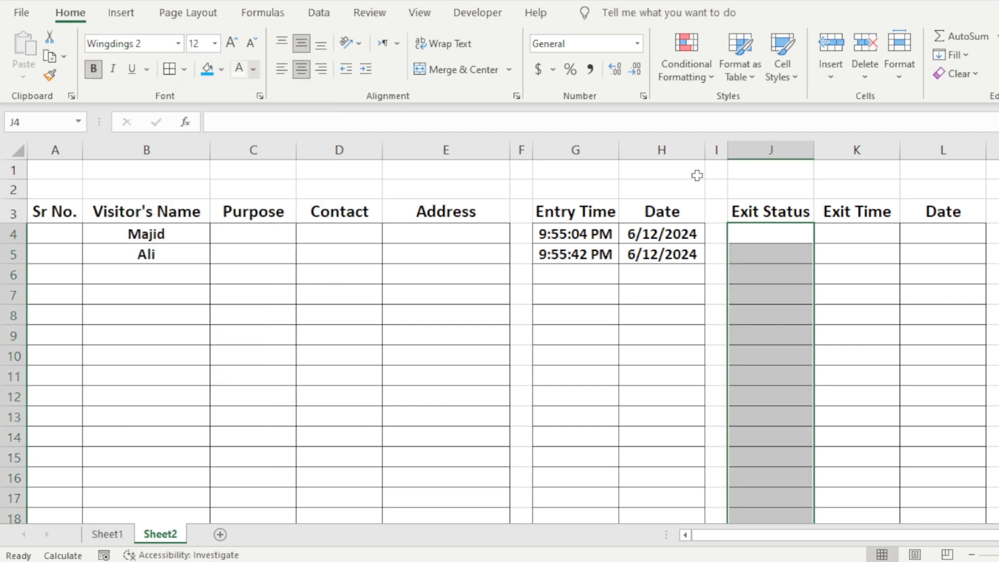
Step: Type P in J4 and J5 for check marks, leaving J6 empty
left_click(773, 234)
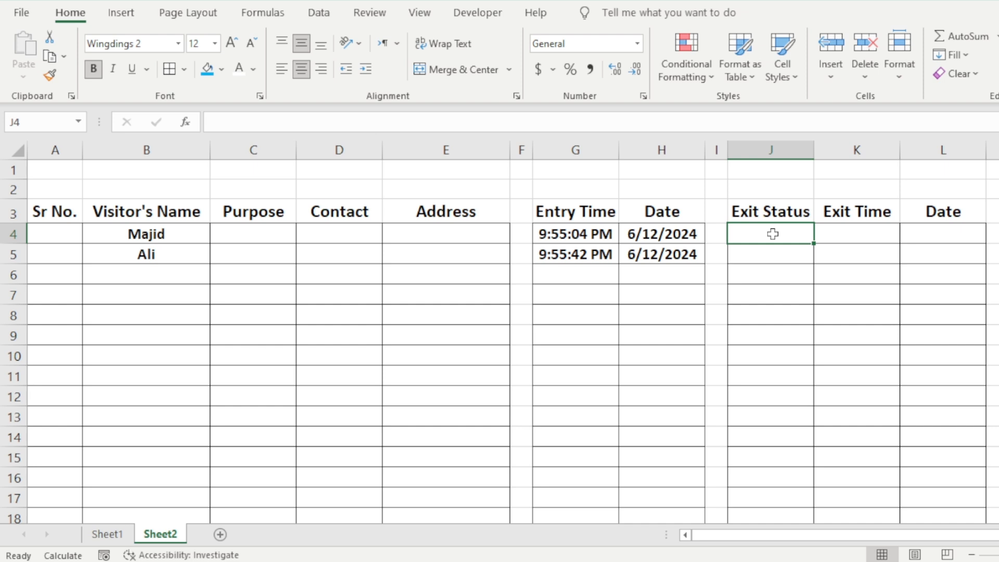
type("P")
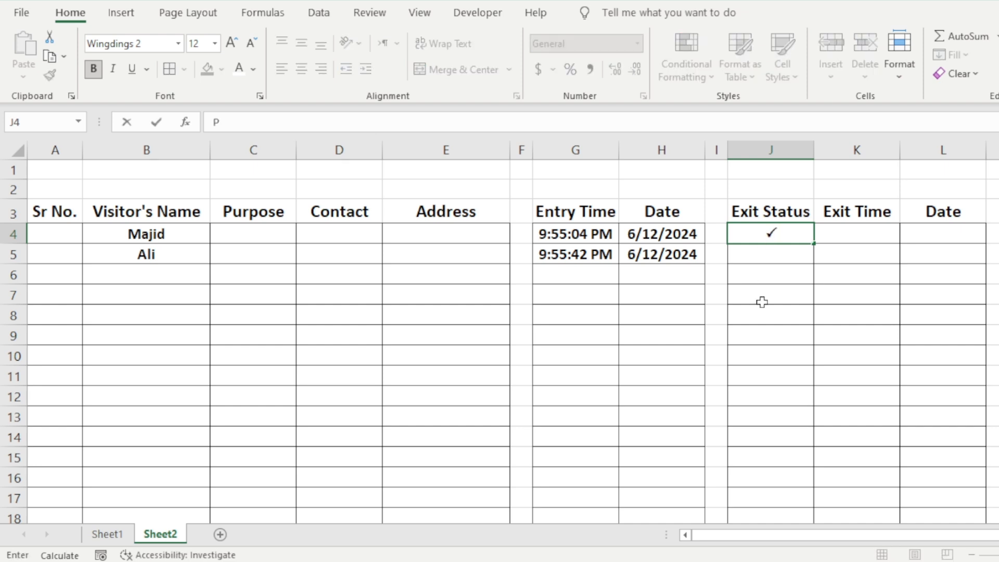
left_click(782, 254)
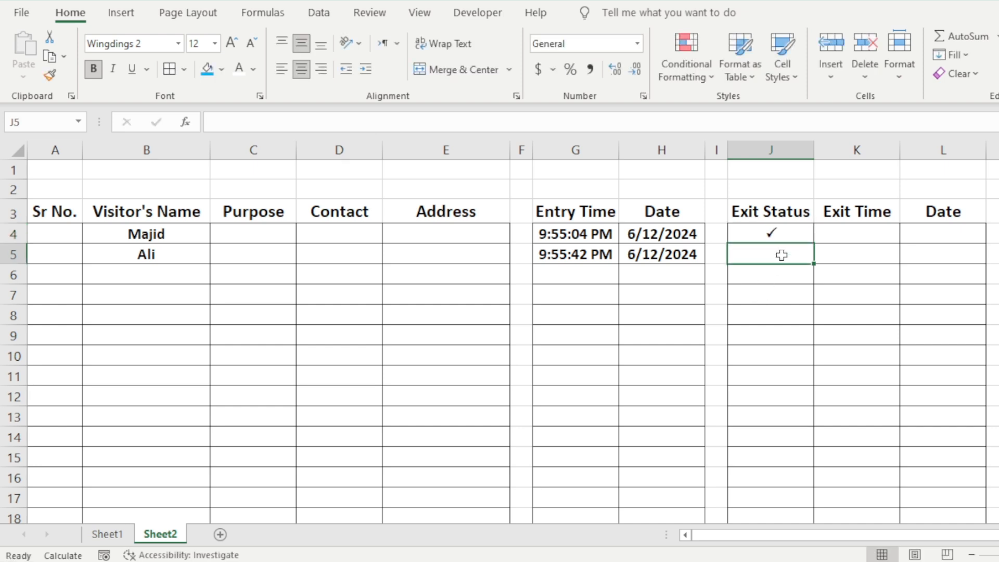
type("P")
left_click(774, 279)
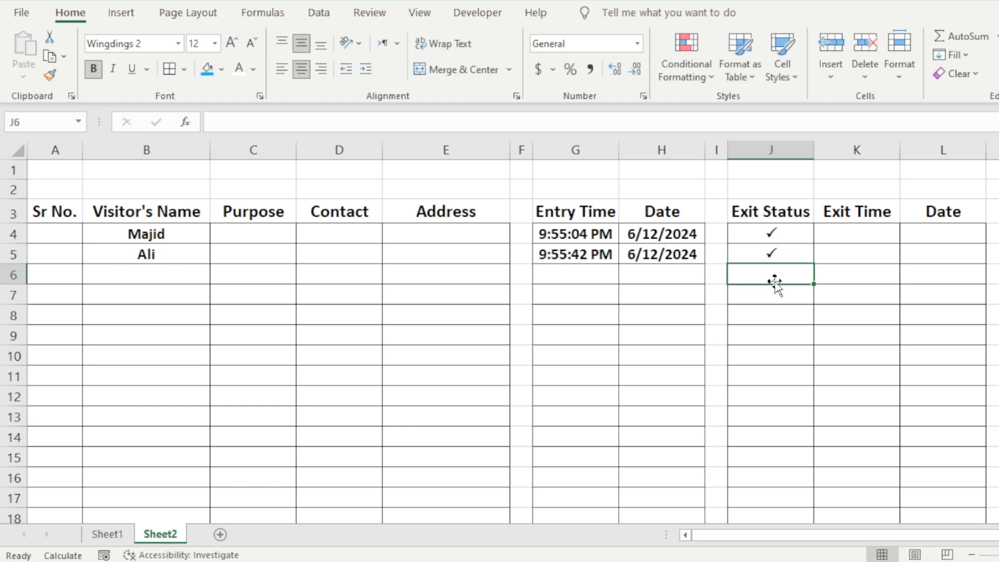
type("P")
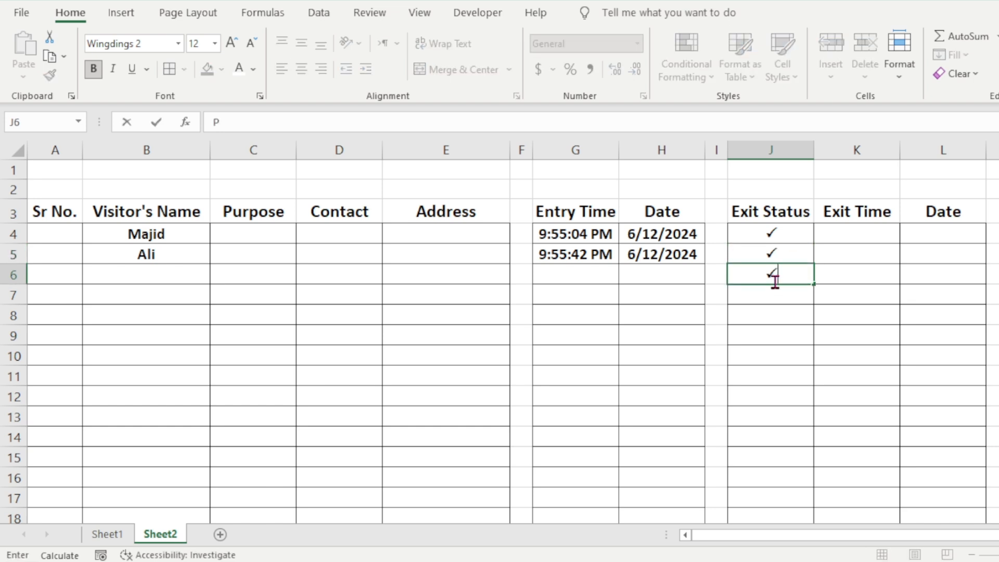
key("BackSpace")
left_click(825, 293)
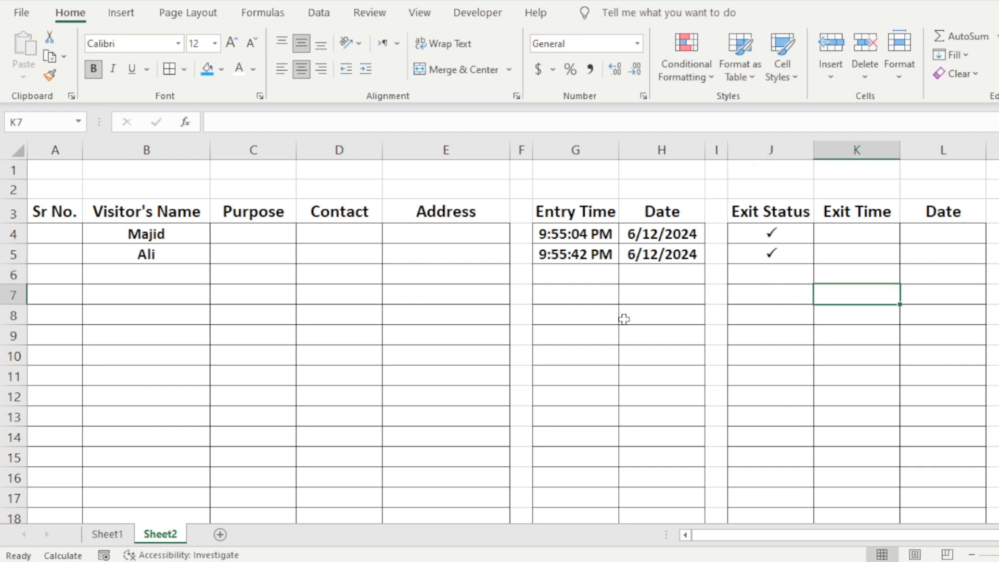
left_click(575, 232)
left_click(852, 234)
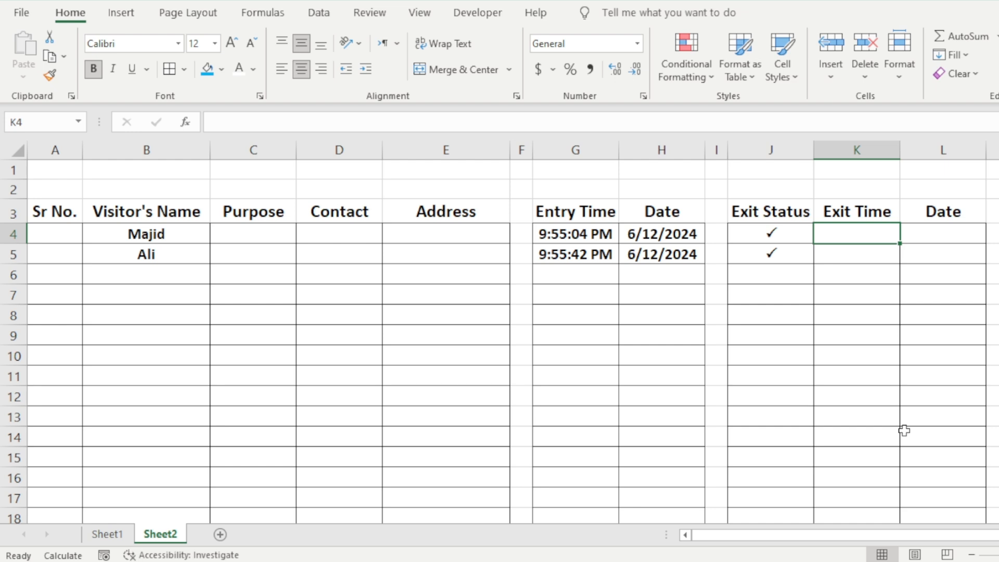
Step: In K4, begin the exit time formula =IF(J4<>"",IF( checking the Exit Status
type("=")
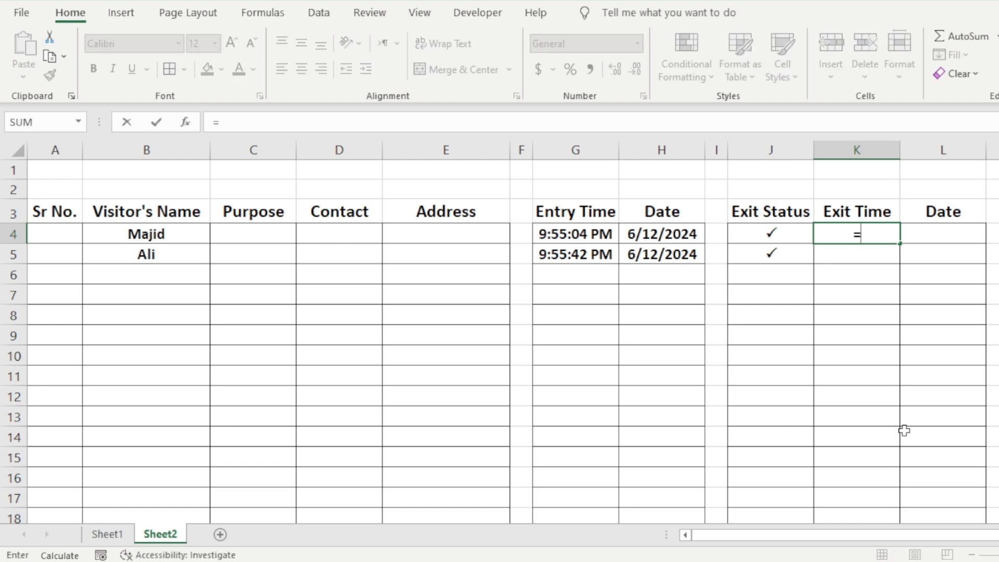
type("IF")
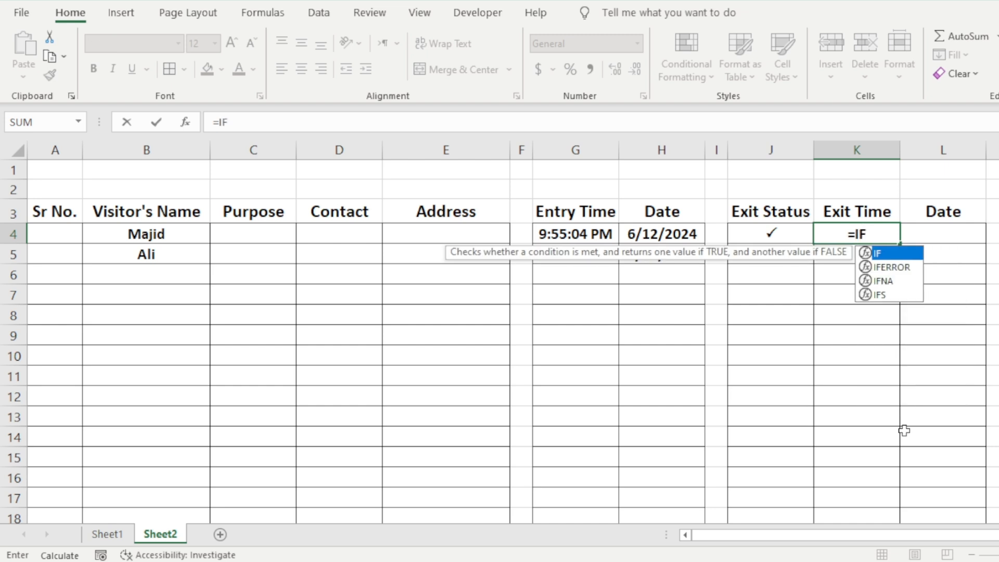
type("(")
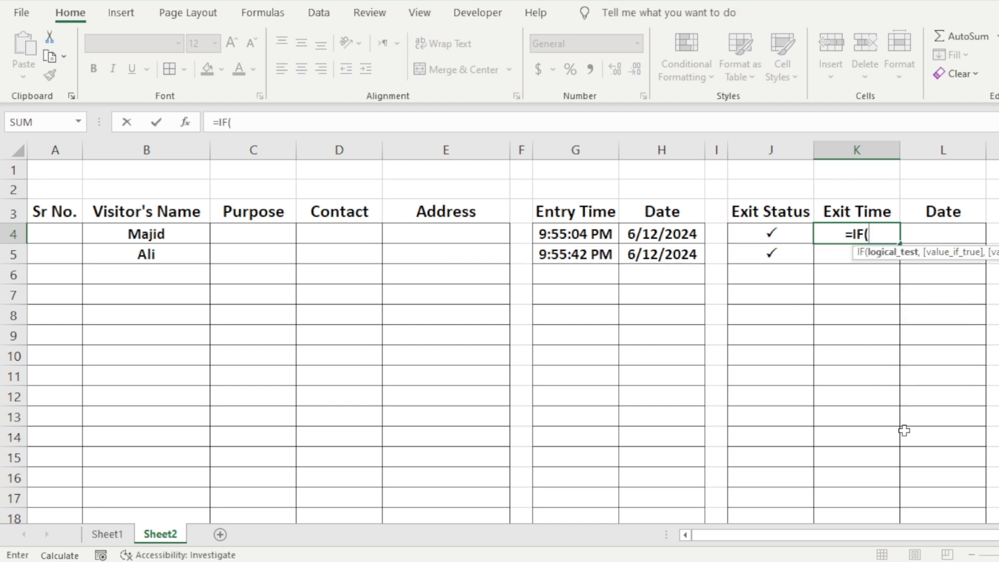
left_click(756, 231)
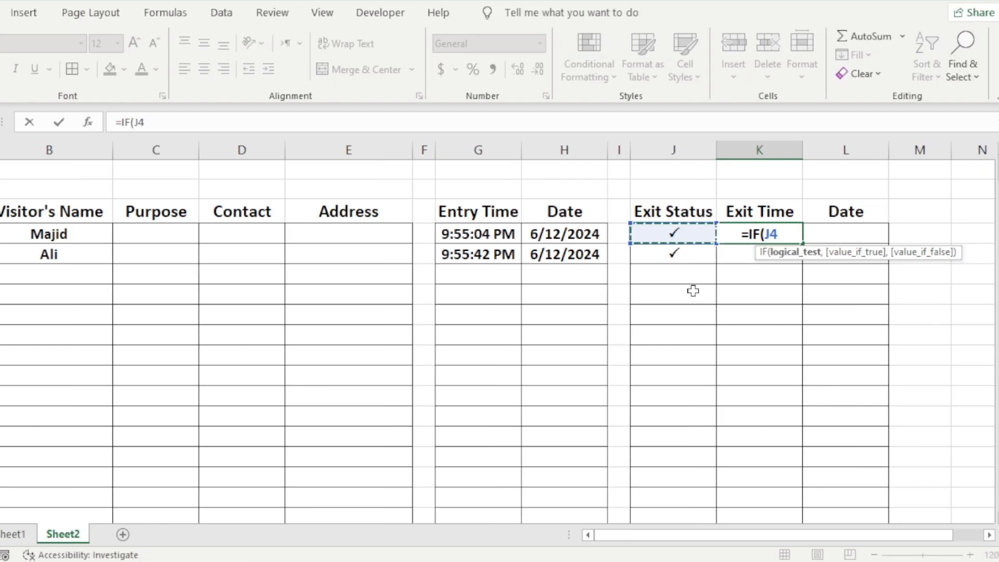
type("=")
key("BackSpace")
type("<>\"")
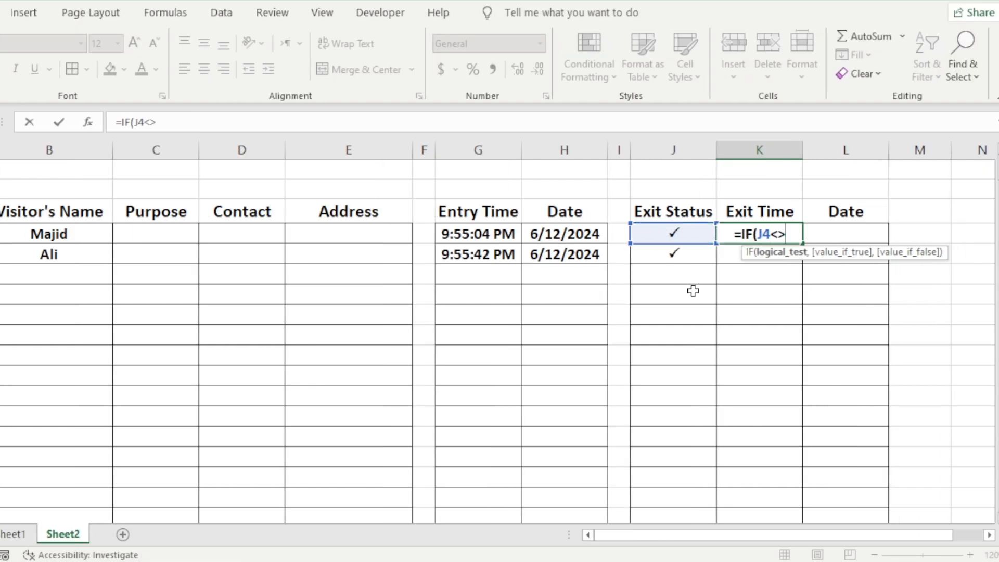
type("\"")
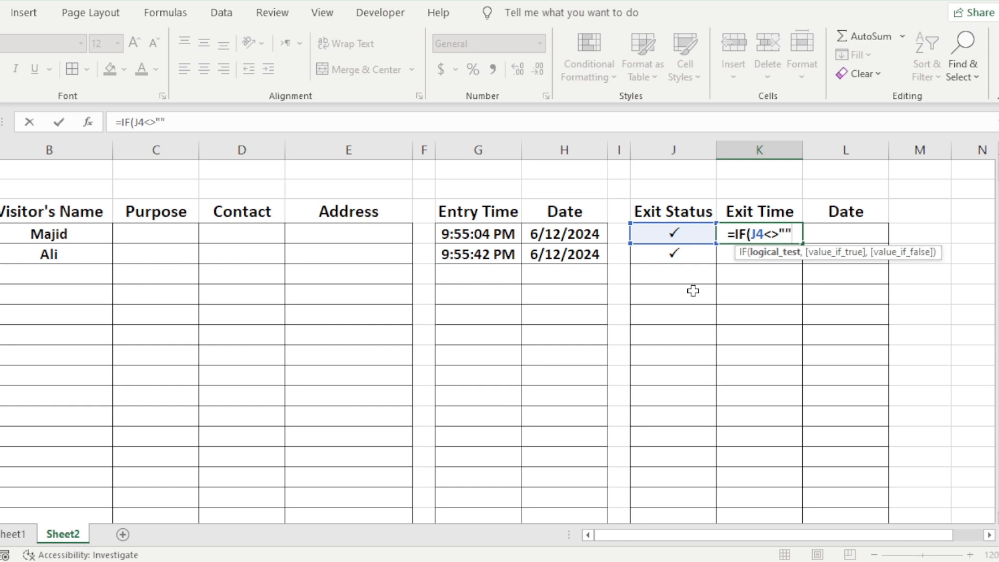
type(",IF")
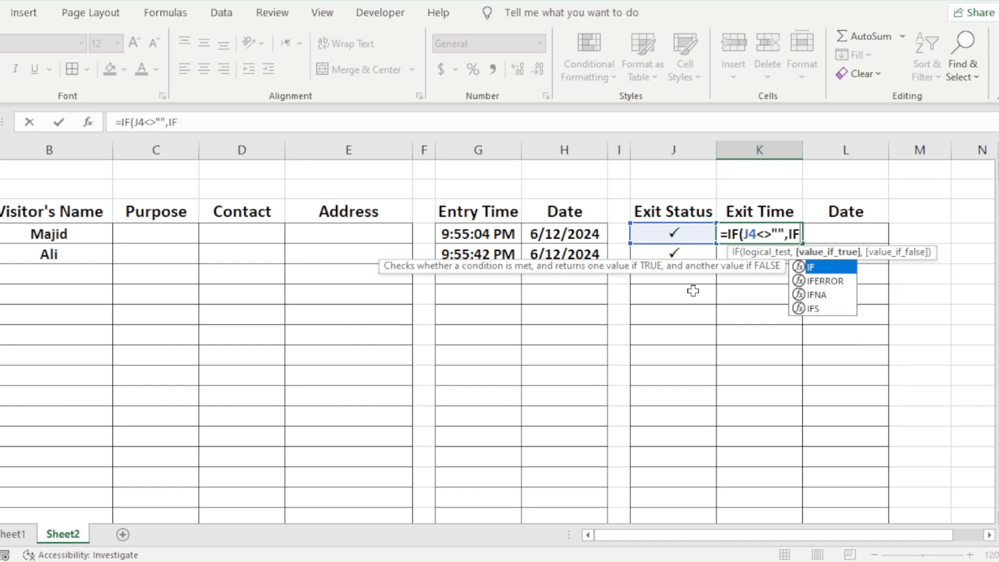
type("(")
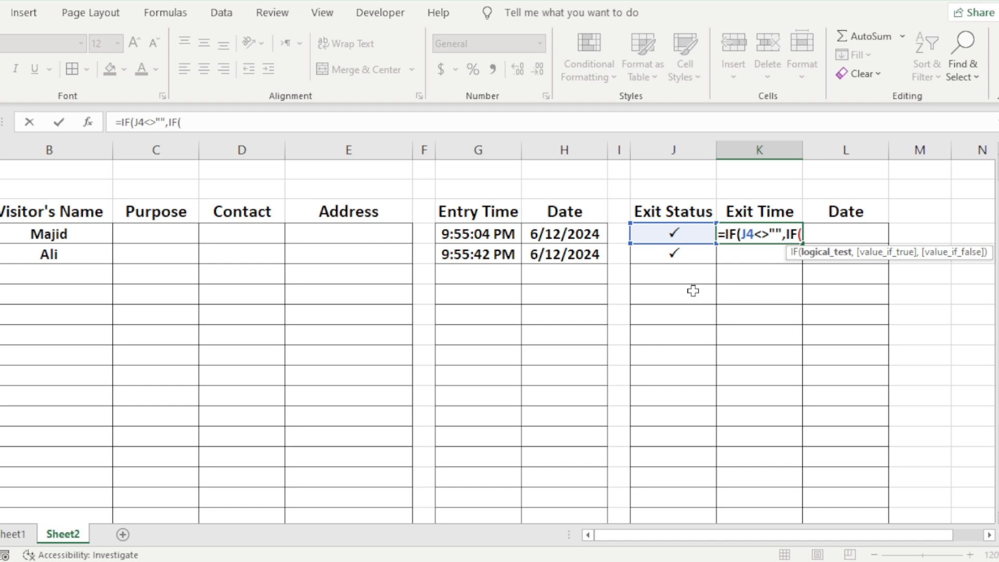
Step: Finish K4's formula with IF(K4="",NOW(),K4),"") and enter it, showing 0
left_click(758, 259)
key("Up")
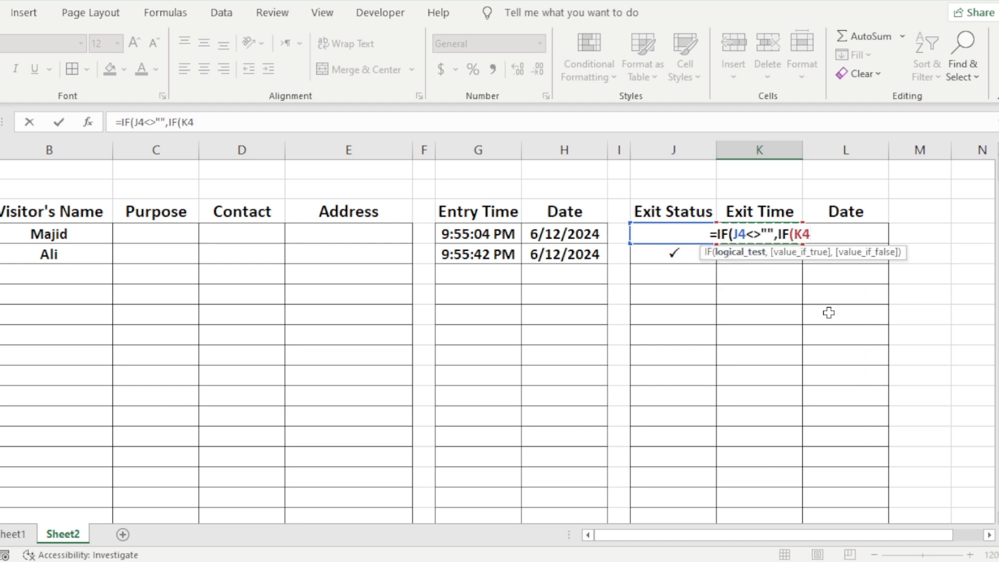
type("=\"")
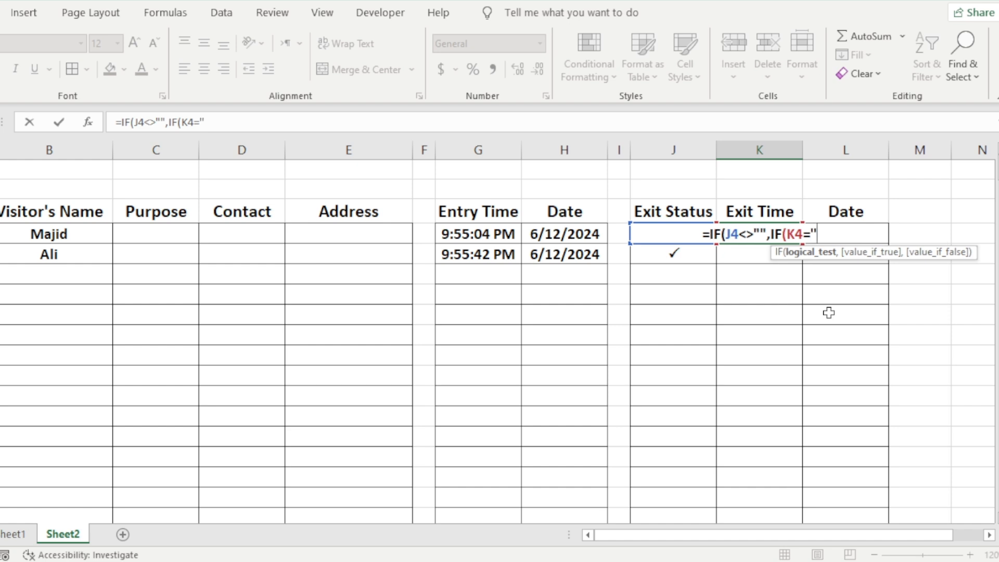
key("BackSpace")
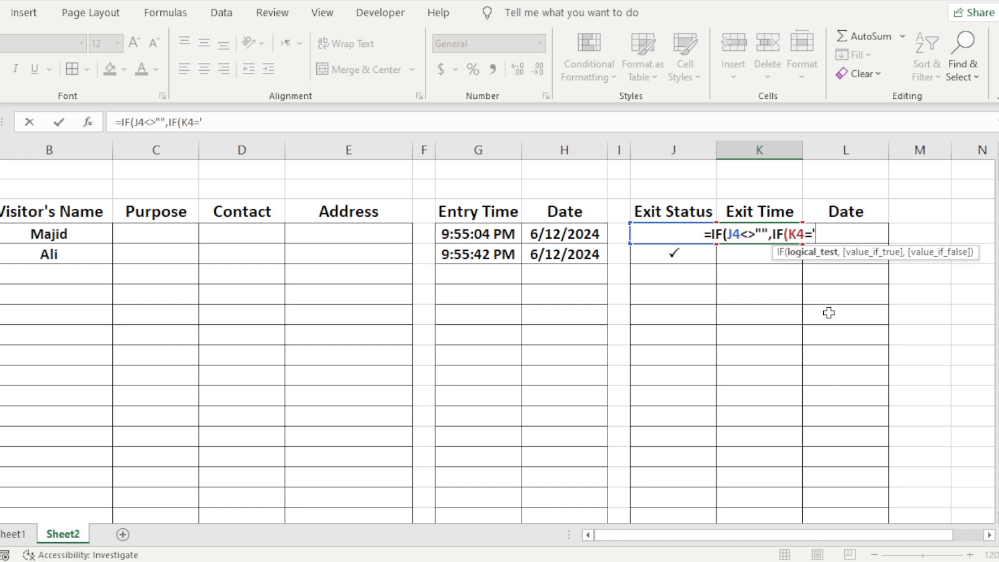
type("\"\"")
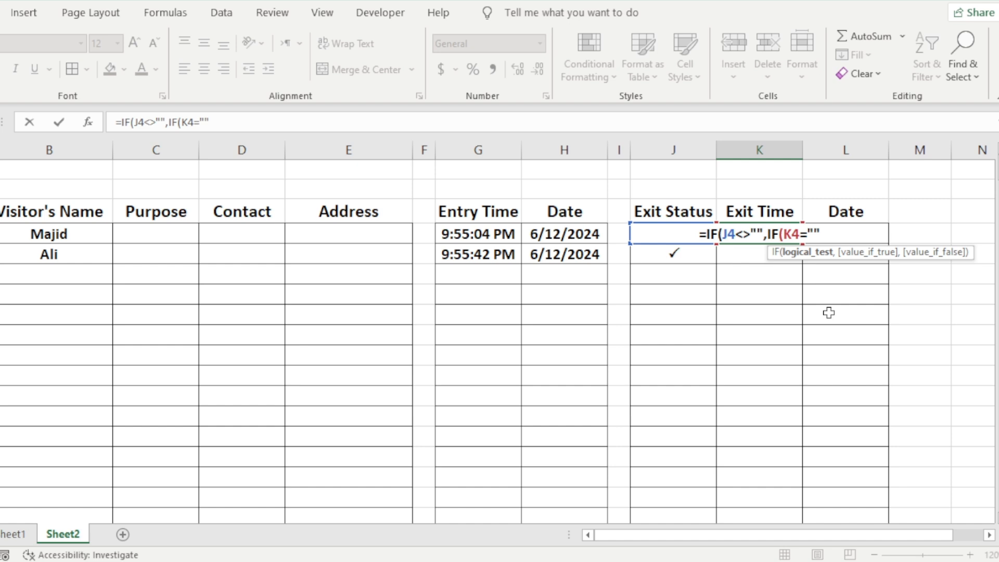
type(",")
type("NO")
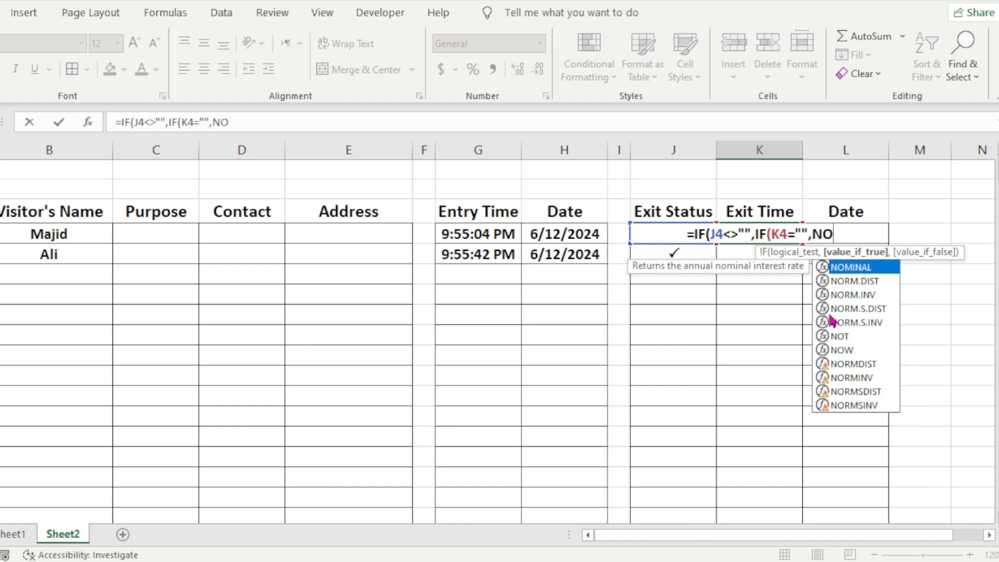
type("W()")
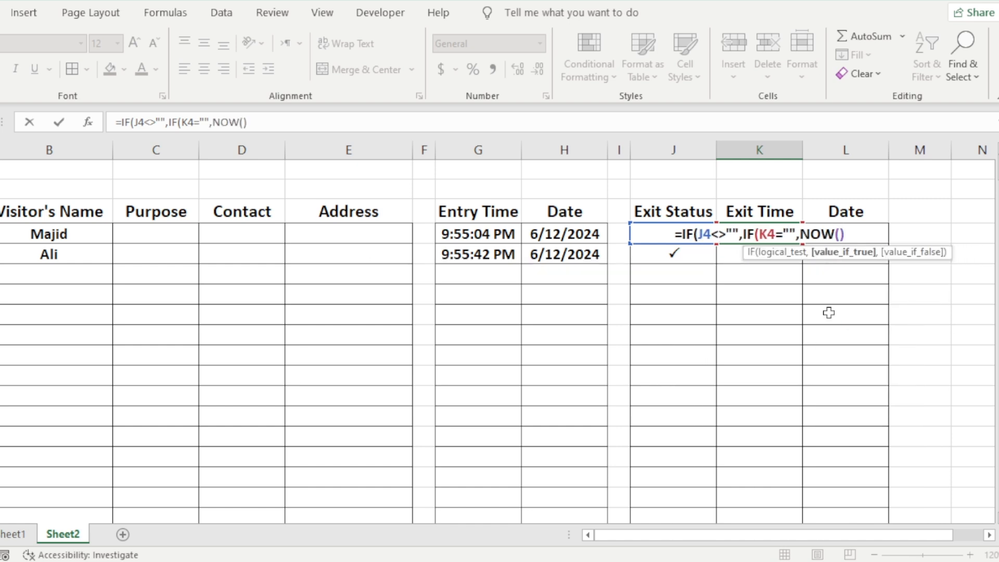
type(",")
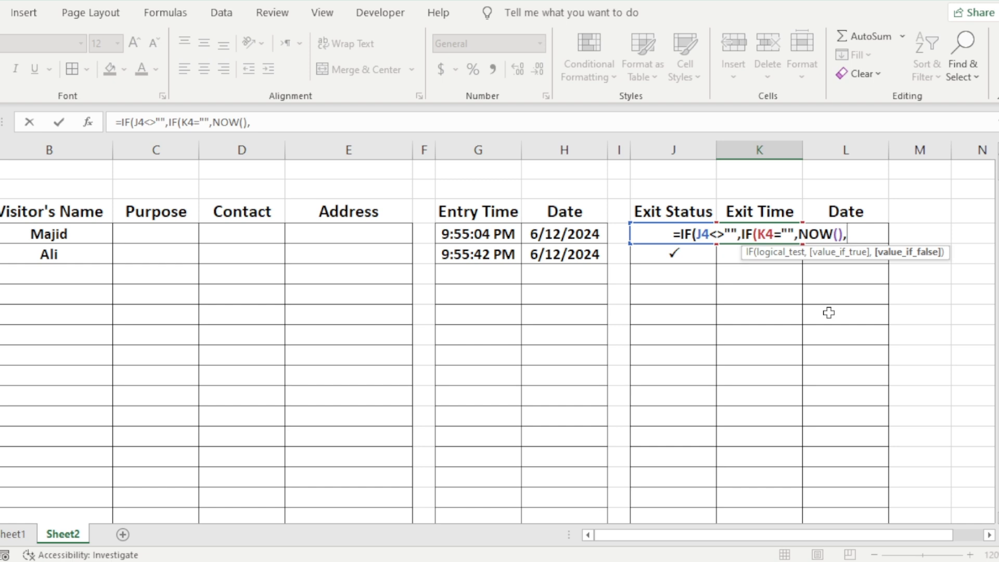
left_click(733, 255)
key("Up")
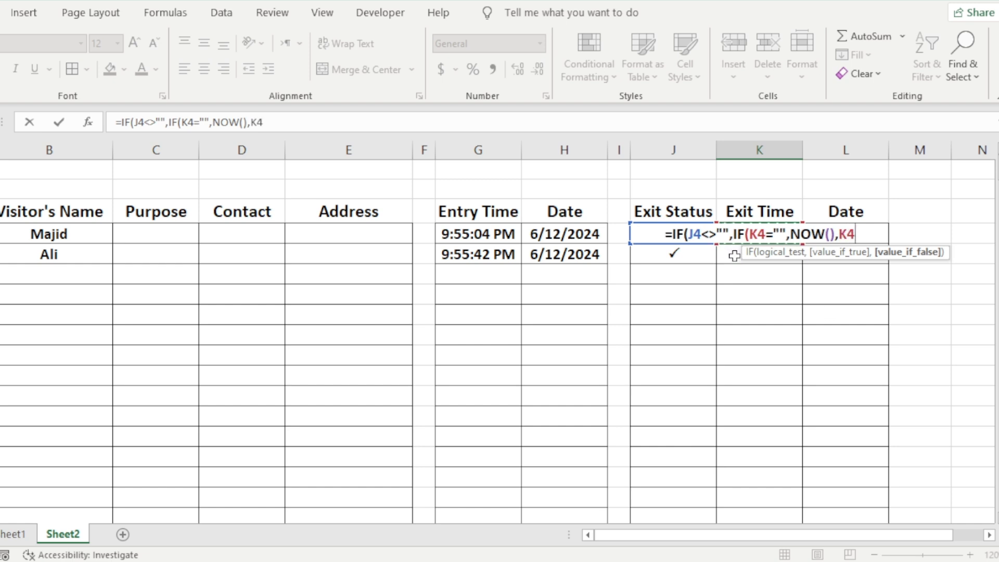
type("),")
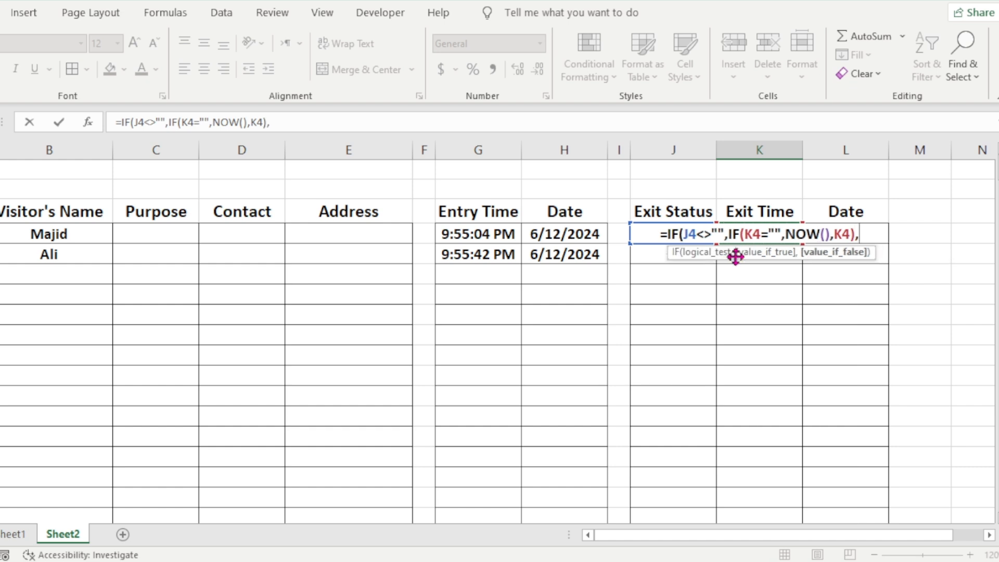
type("\"\"")
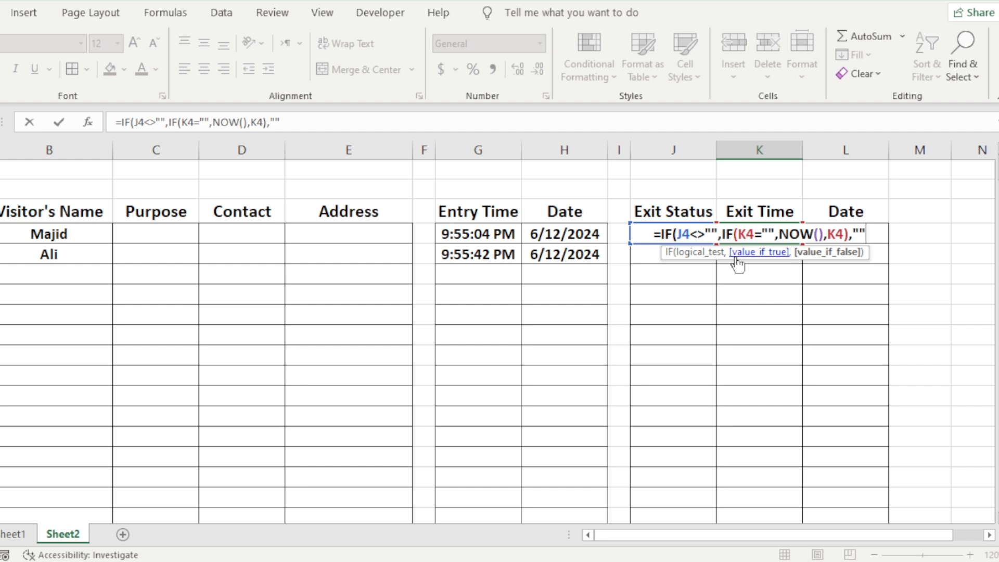
type(")")
key("Return")
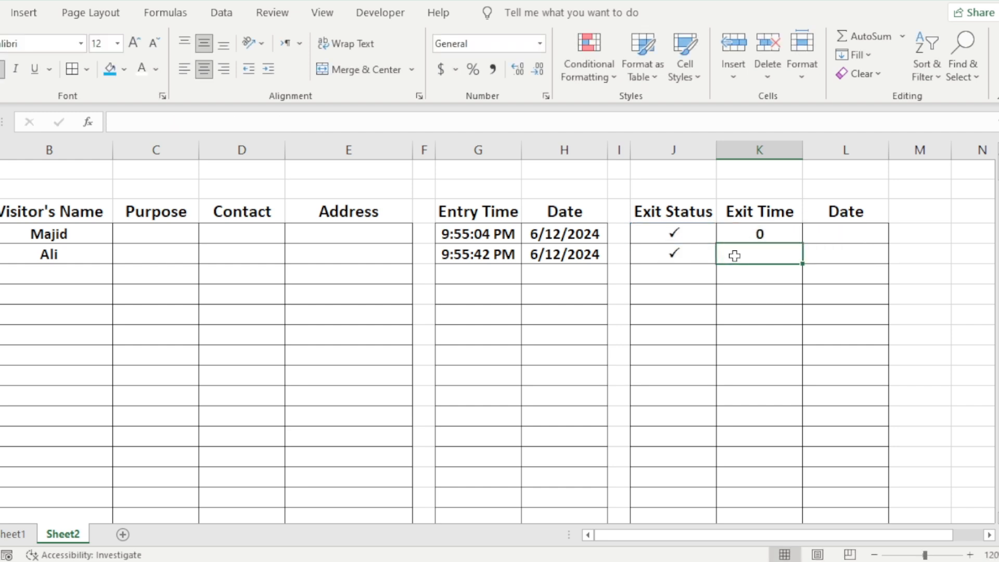
Step: Re-enter the first visitor's check mark in J4 so K4 stamps 45455.916
left_click(763, 232)
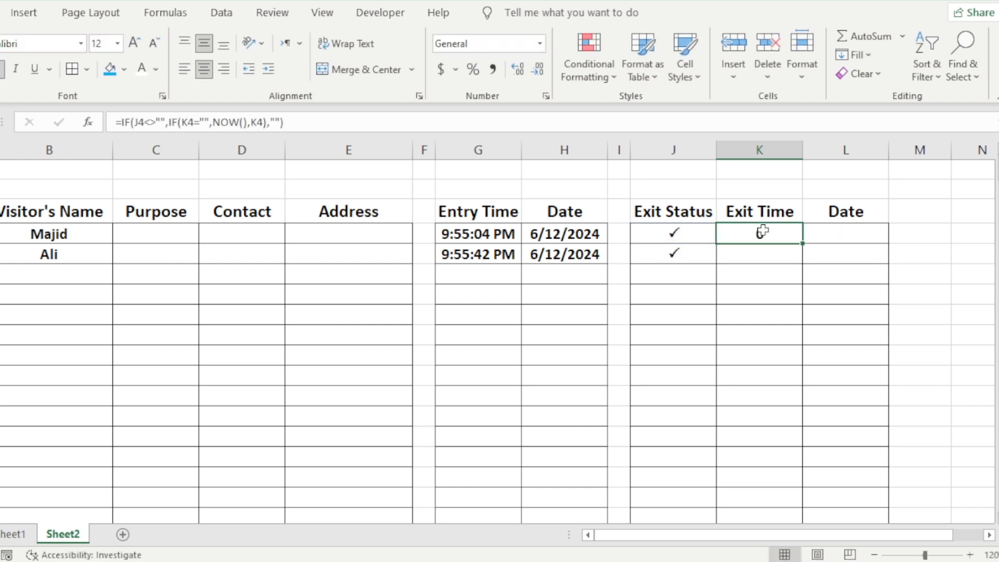
left_click(684, 232)
key("BackSpace")
key("Escape")
double_click(683, 239)
left_click(684, 259)
left_click(692, 292)
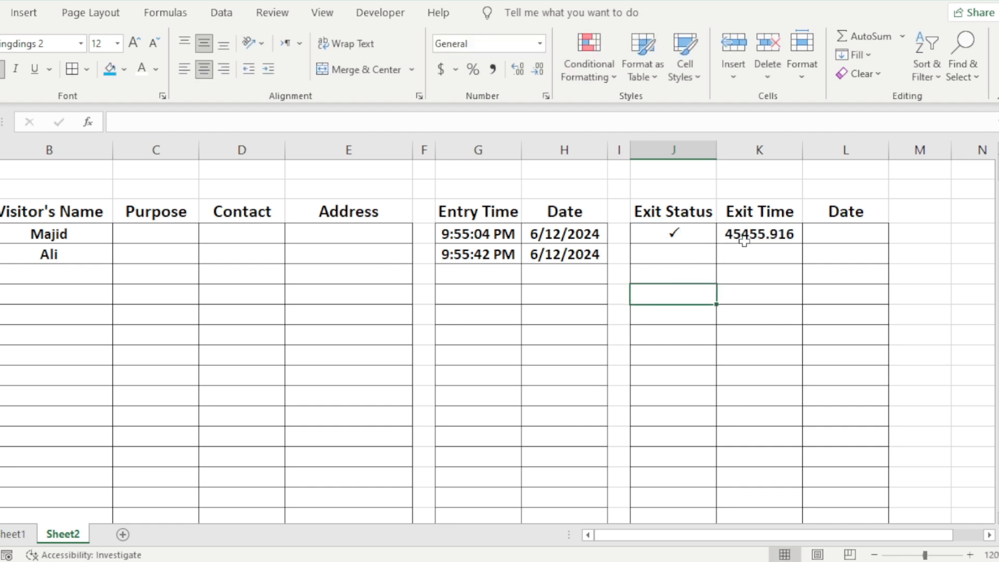
left_click(752, 238)
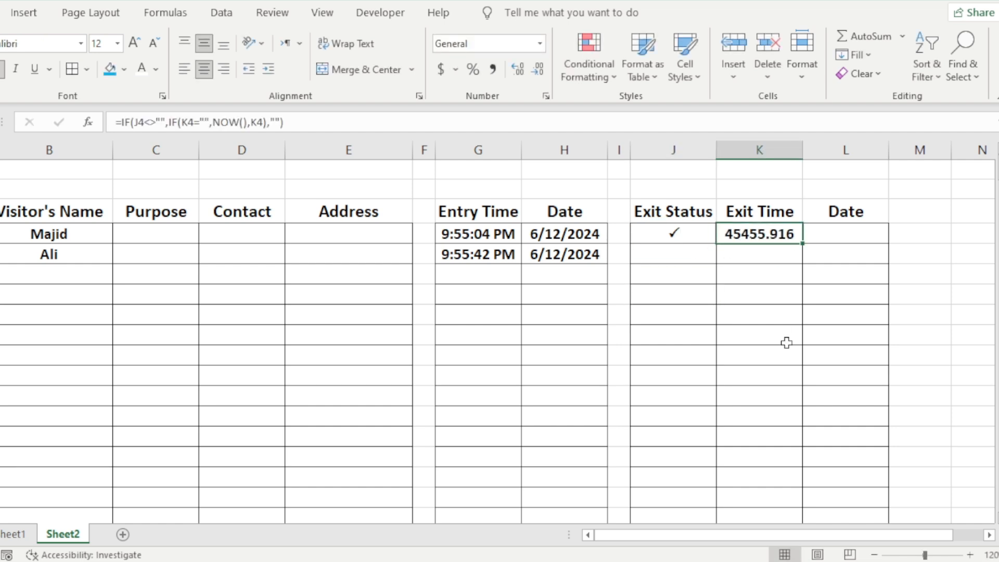
Step: Format K4 with the 1:30:55 PM Time number style
key("ctrl+1")
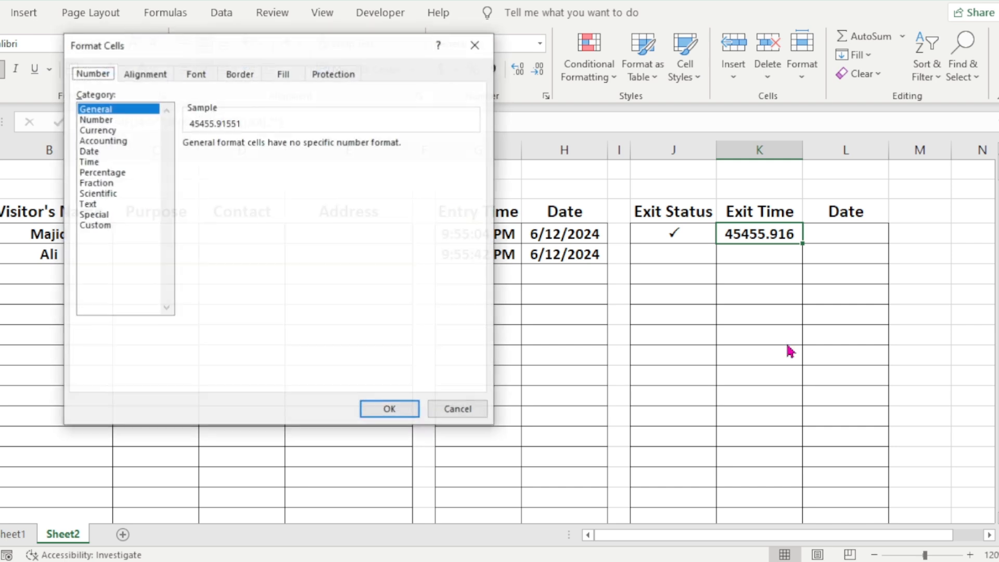
left_click(90, 162)
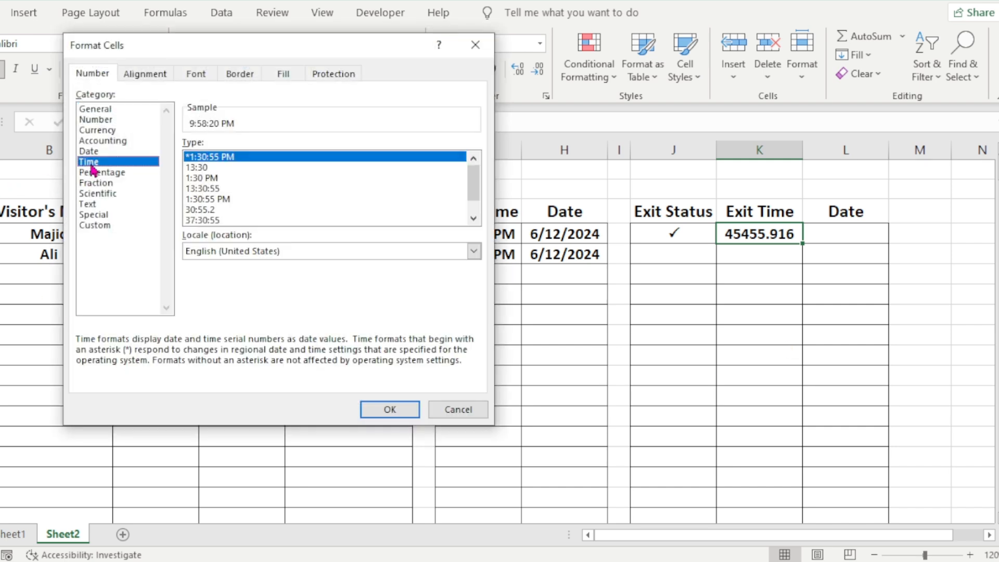
left_click(215, 200)
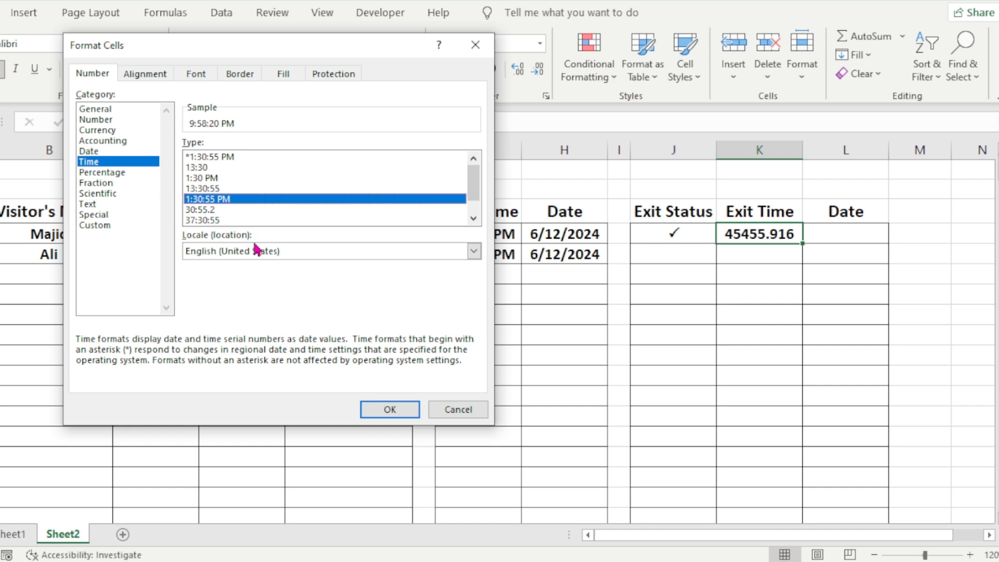
left_click(379, 409)
Step: Fill K4's Exit Time formula down column K, then select L4
left_click(693, 370)
left_click(701, 231)
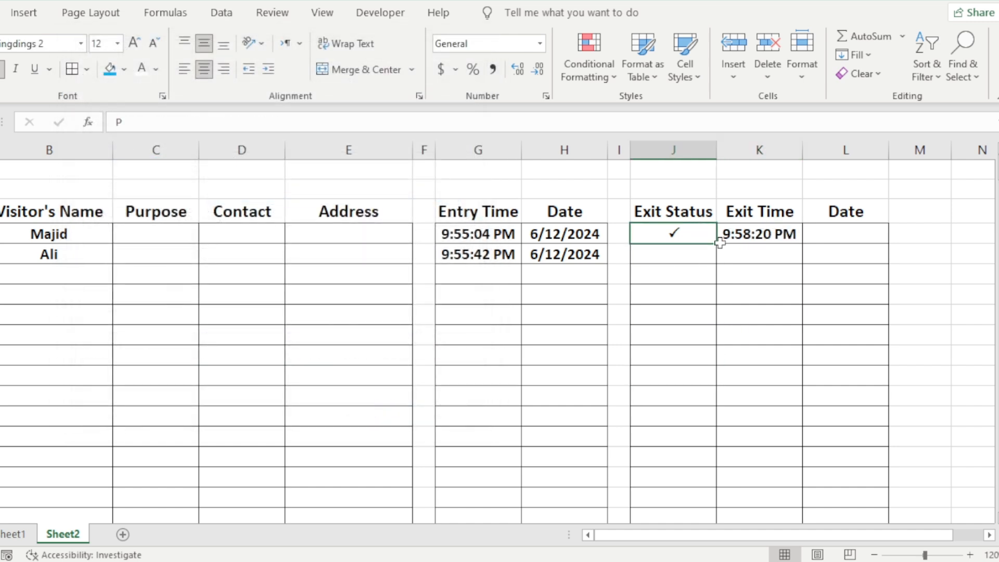
left_click(770, 235)
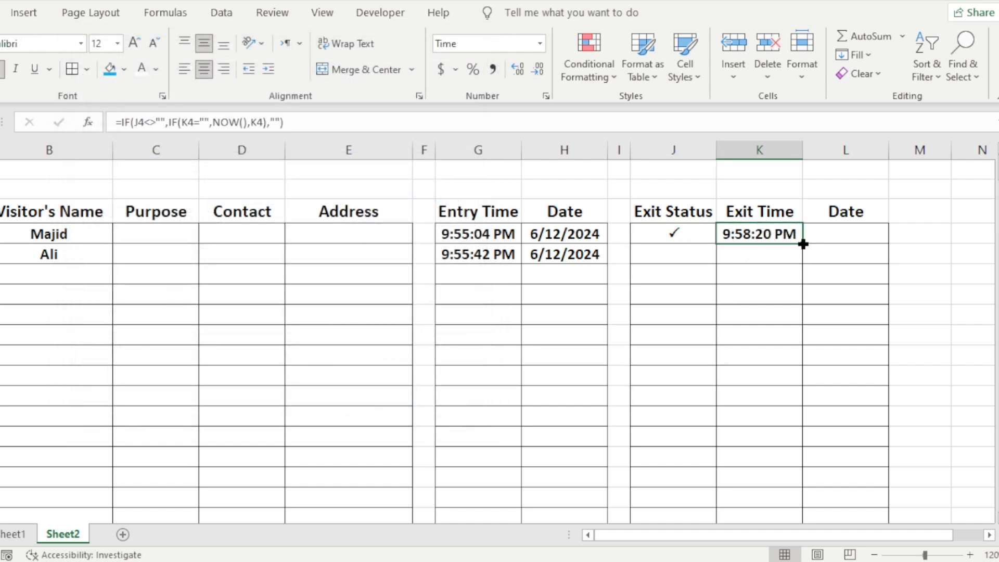
left_click_drag(804, 244, 805, 513)
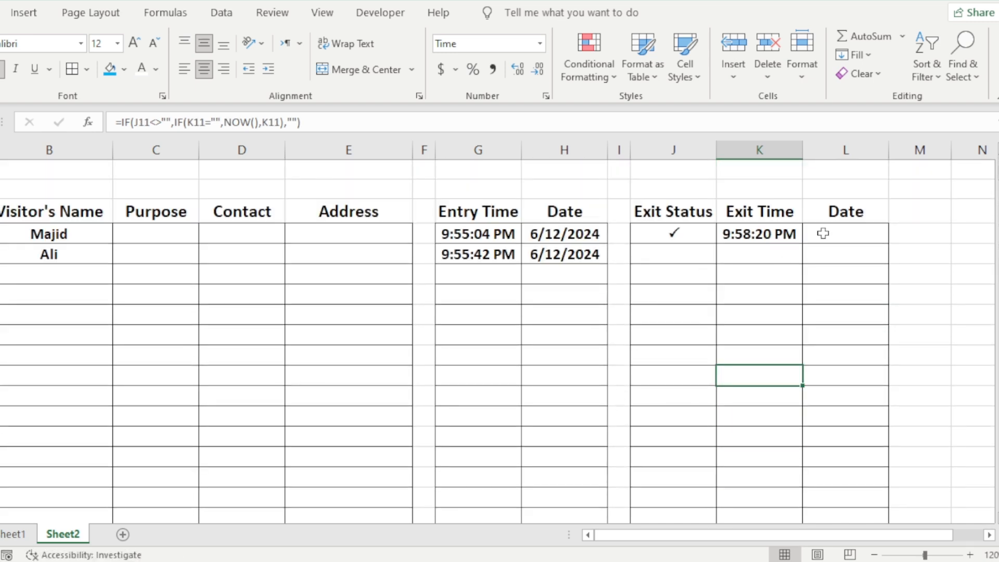
left_click(820, 235)
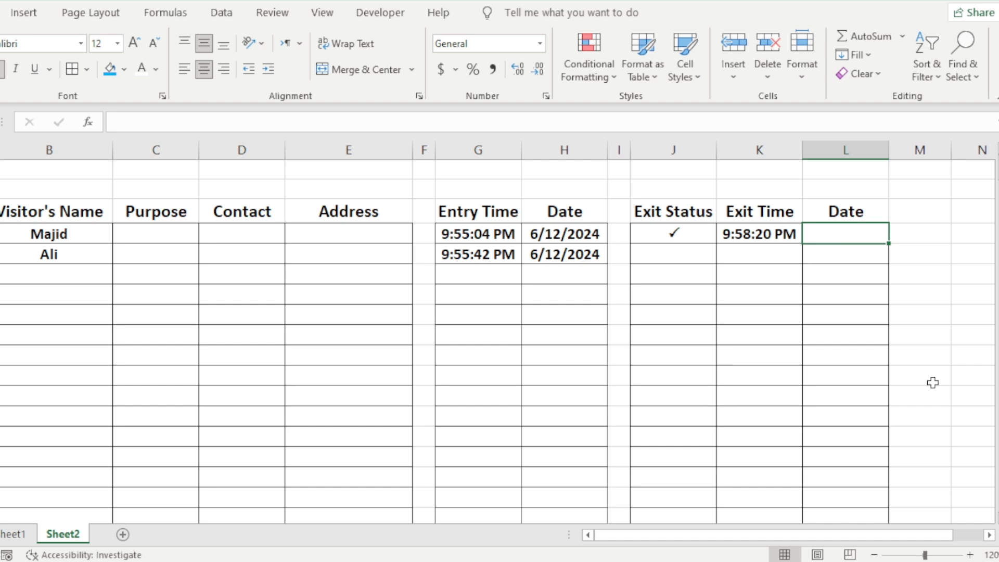
Step: Enter =IF(J4<>"",IF(L4="",NOW(),L4),"") in L4 to stamp the exit date
left_click(792, 361)
left_click(862, 237)
type("=IF(")
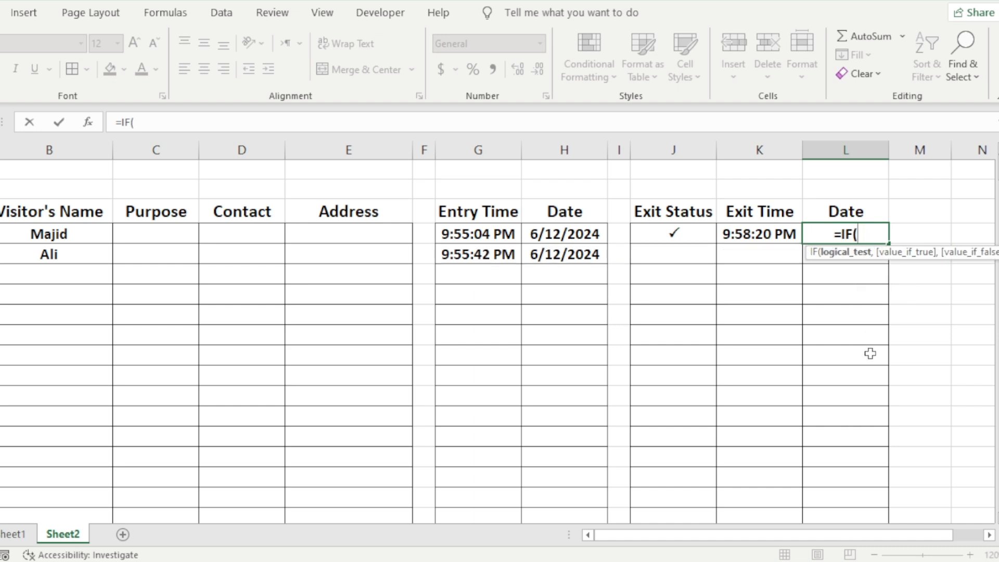
left_click(682, 237)
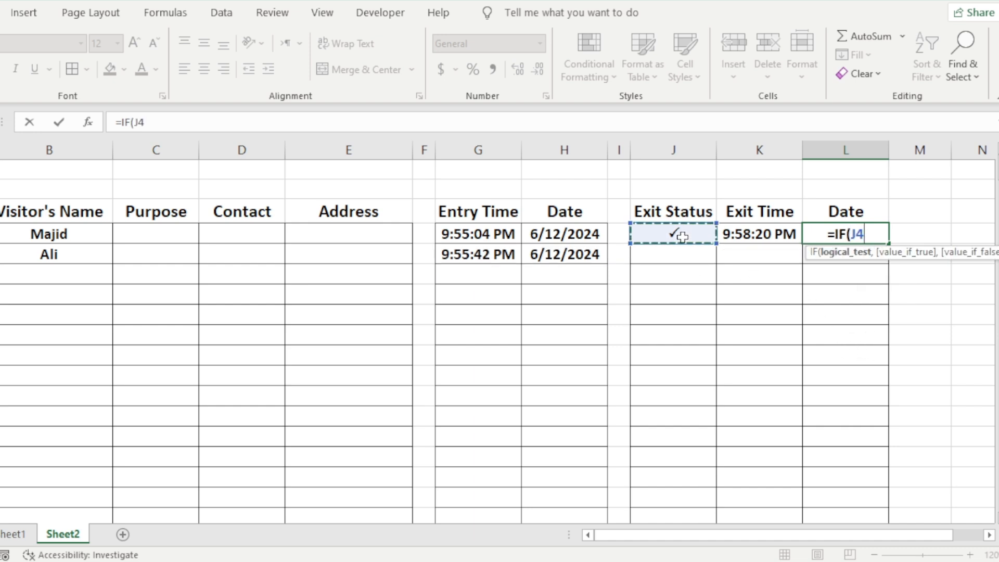
type("<>")
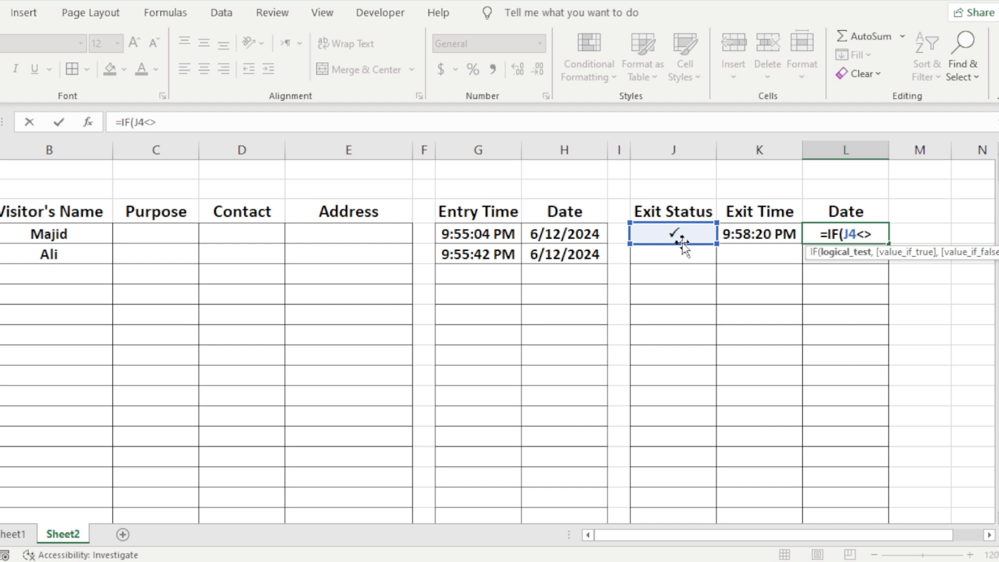
type("\"\"")
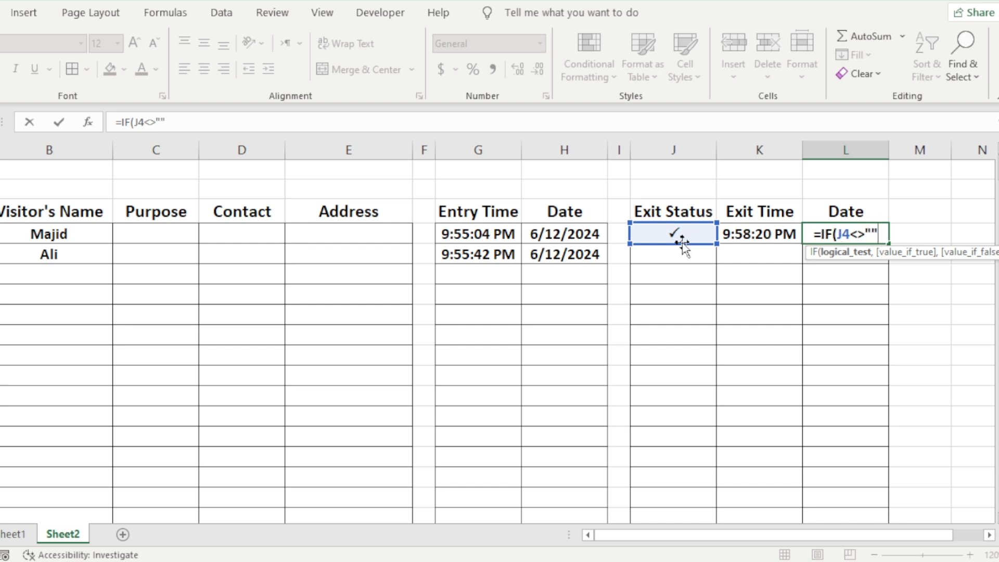
type(",")
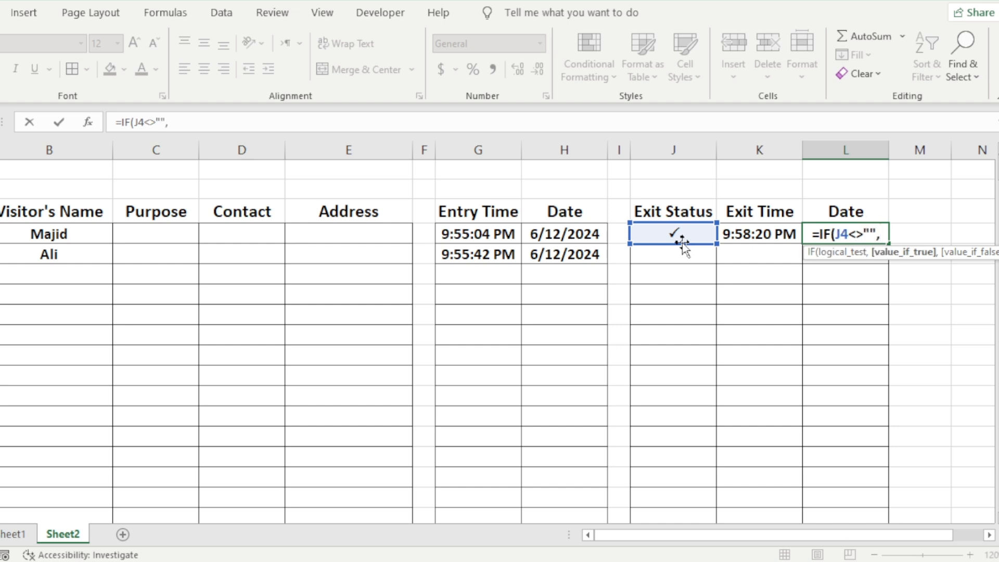
type("IF(")
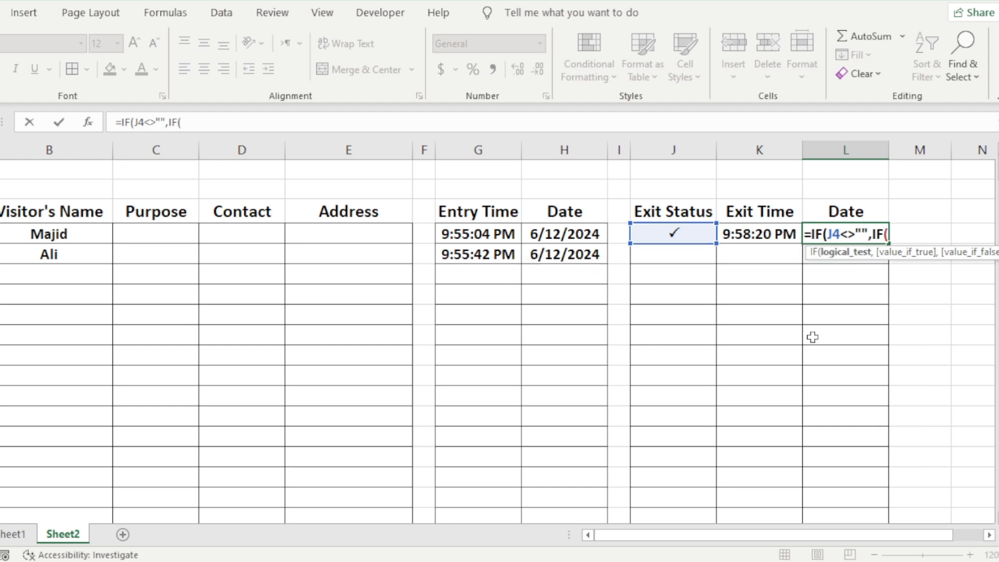
left_click(814, 260)
key("Up")
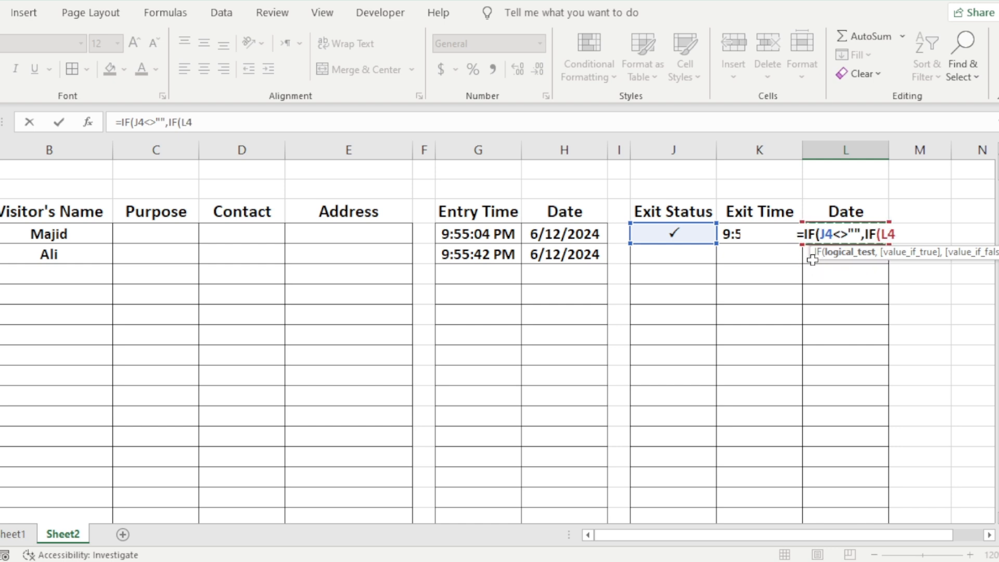
type("=\"\"")
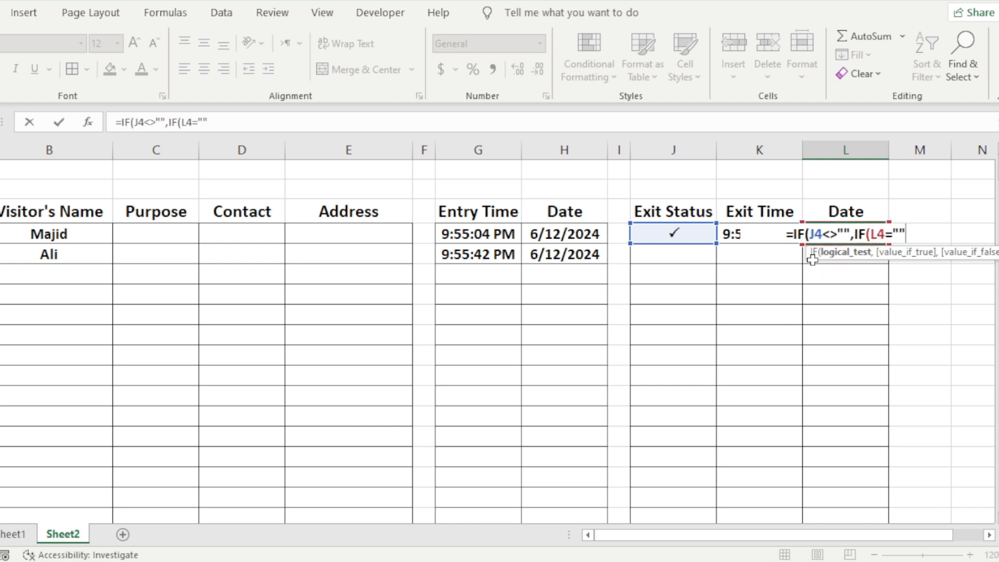
type(",NOW()")
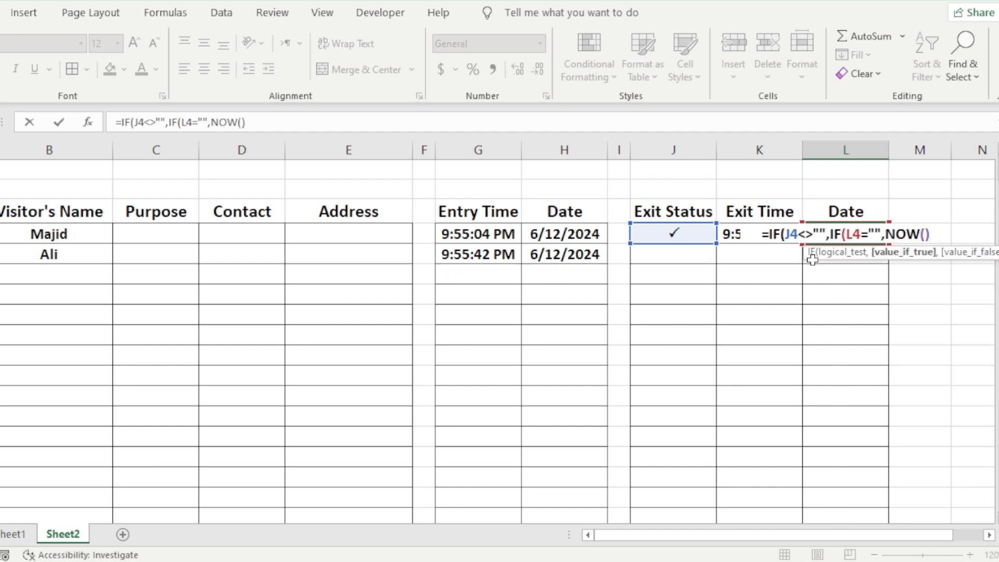
type(",L4")
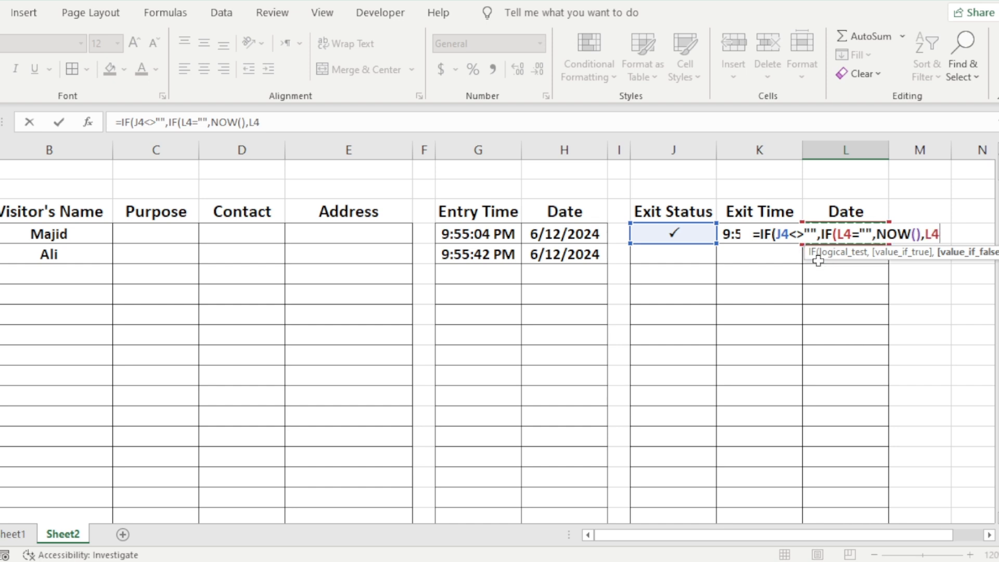
type("),")
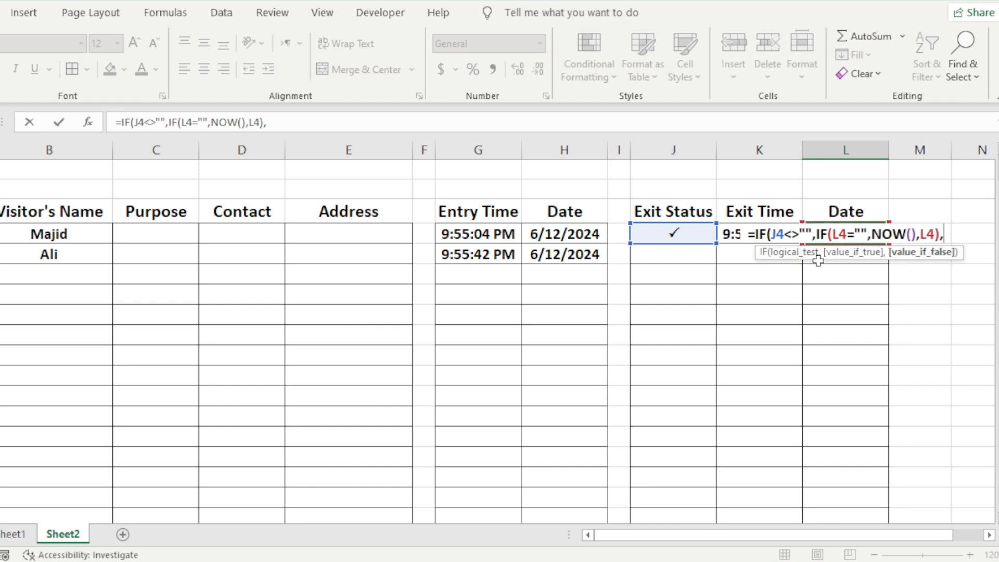
type("\"\")")
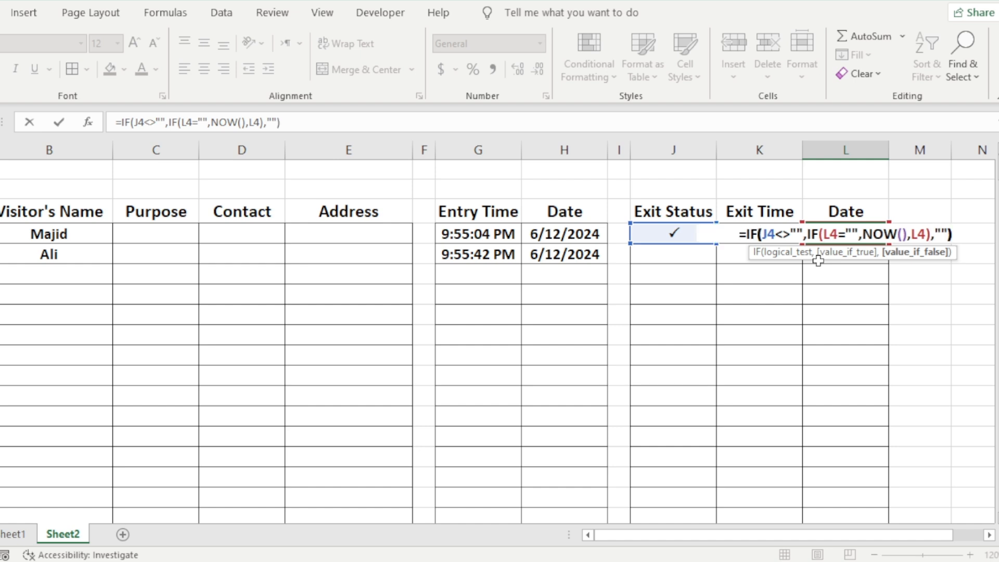
key("Return")
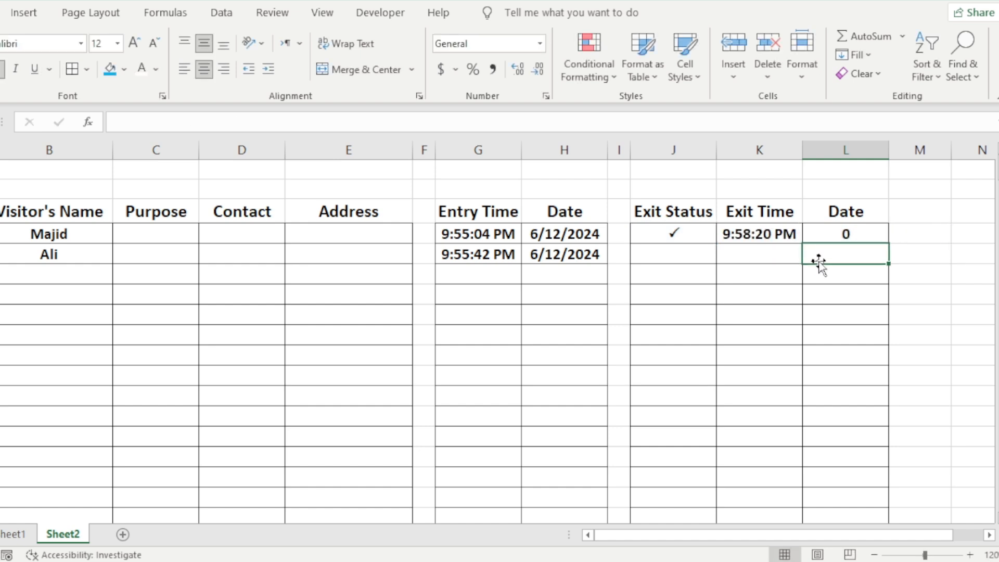
left_click(845, 232)
Step: Re-enter the P check mark in J4 and widen column K to show 10:00:01 PM
left_click(670, 233)
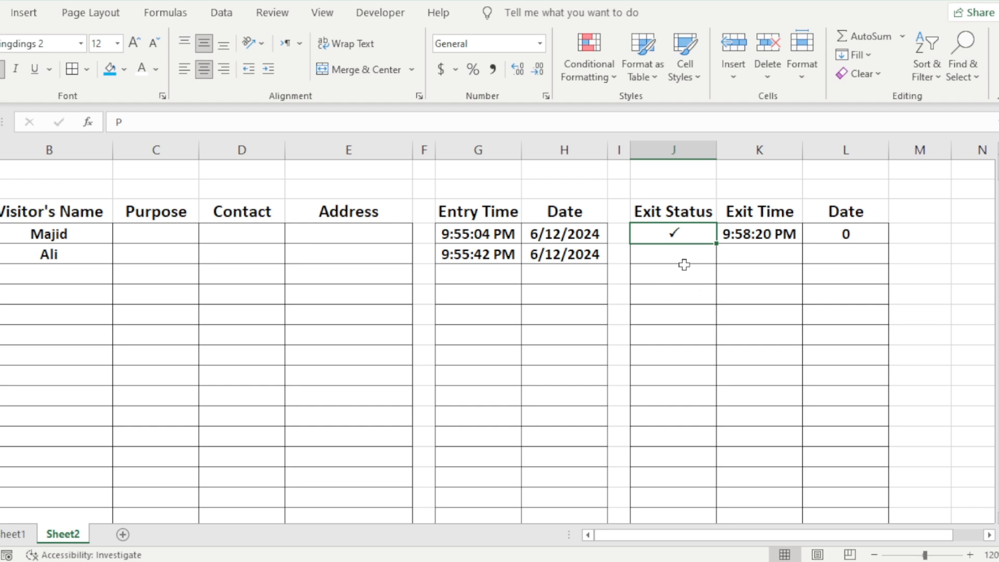
key("Delete")
type("P")
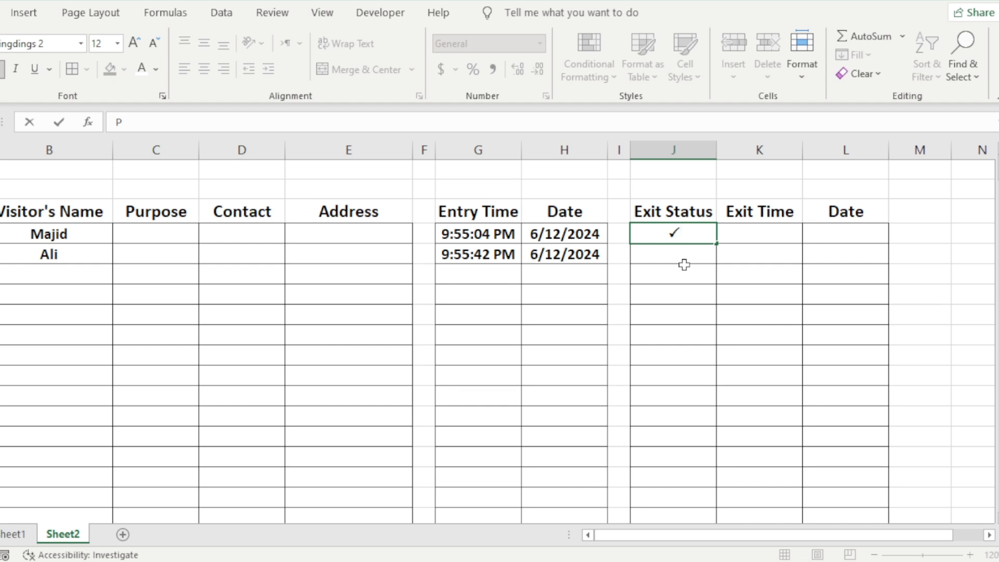
key("Return")
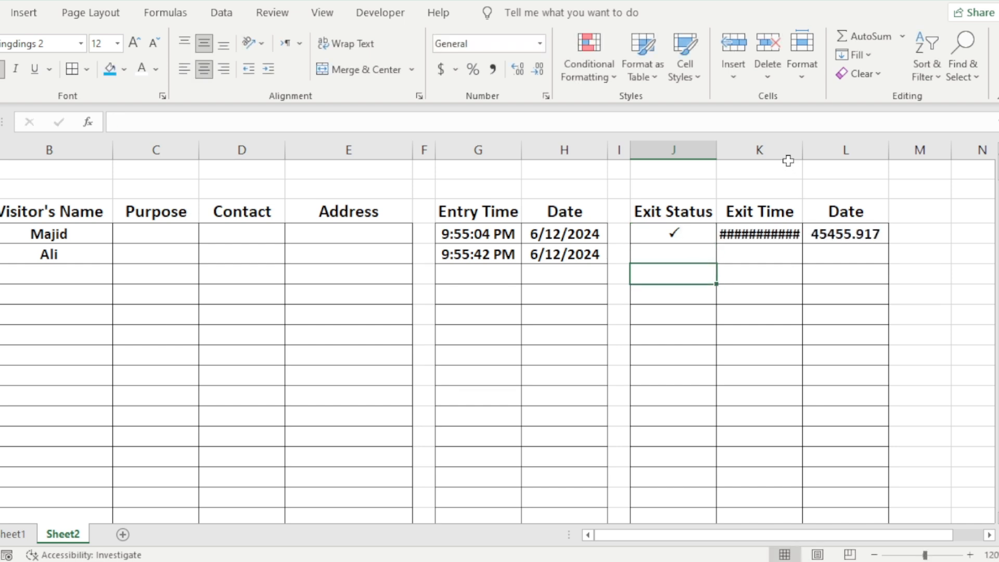
double_click(803, 150)
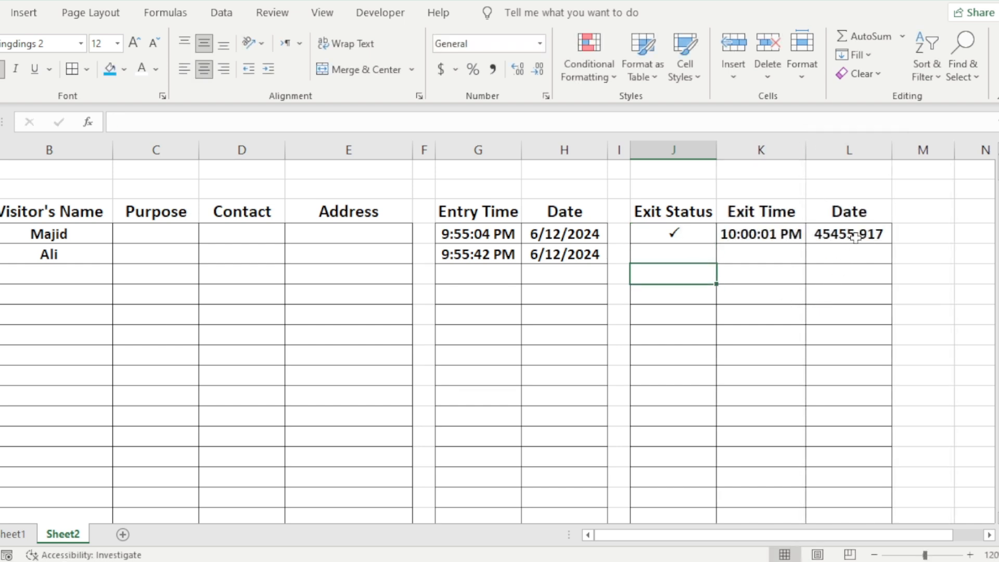
Step: Format L4 as Short Date so it shows 6/12/2024
left_click(856, 238)
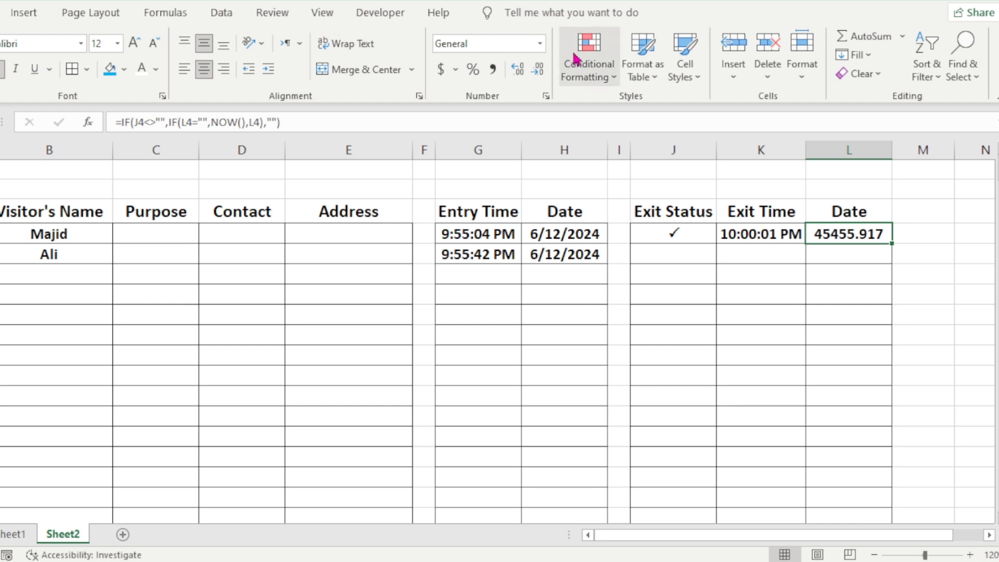
left_click(539, 43)
left_click(488, 230)
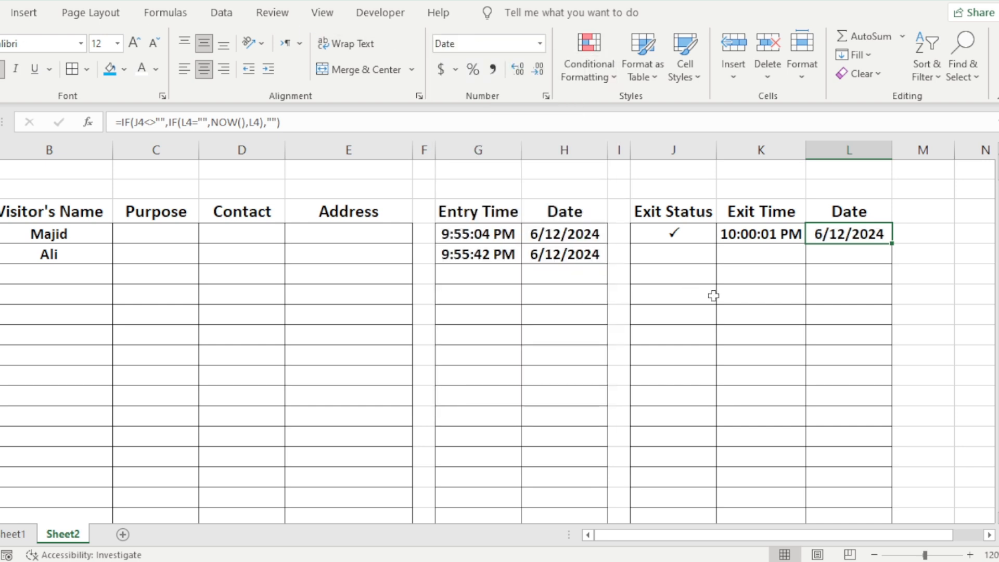
left_click(726, 296)
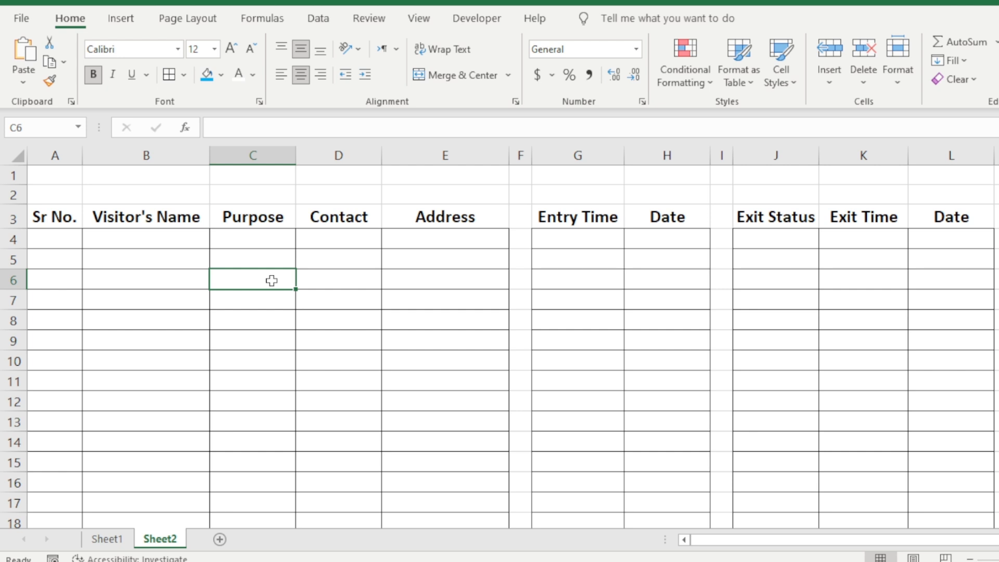
Step: Select cell A4, ready for the first real visitor entry
left_click(47, 240)
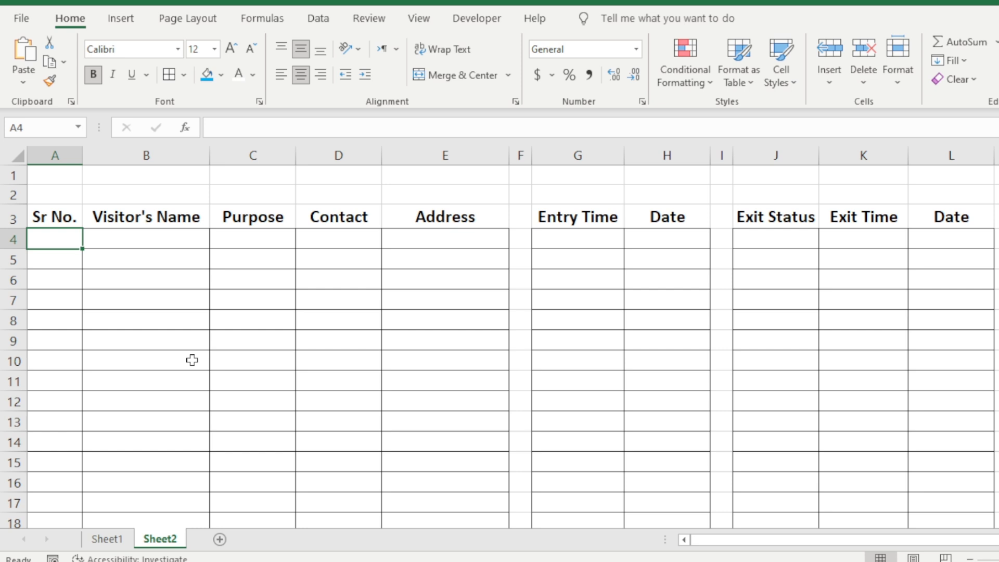
Step: Enter serial number 1, the visitor's name and purpose Meeting in row 4
type("1")
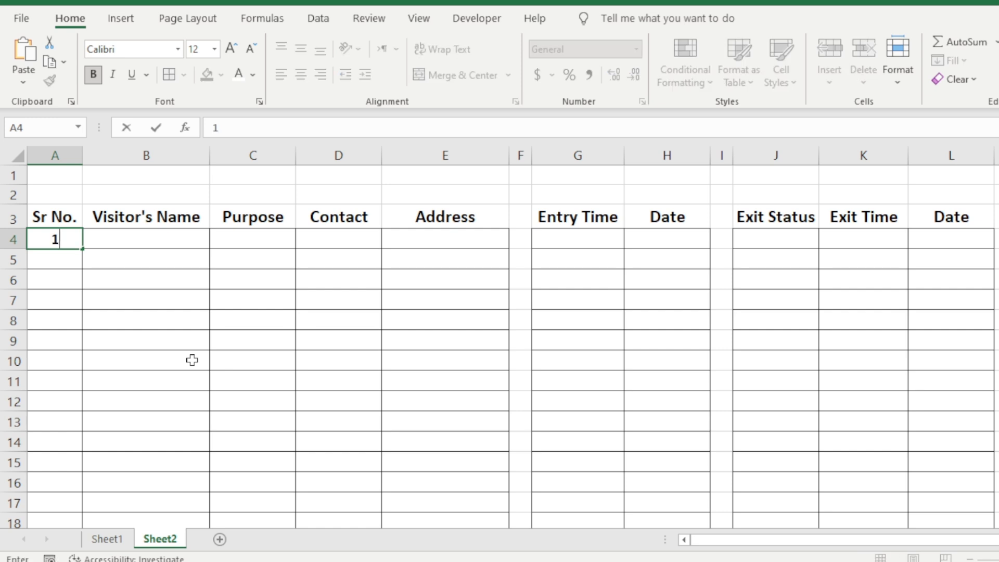
key("Tab")
type("M")
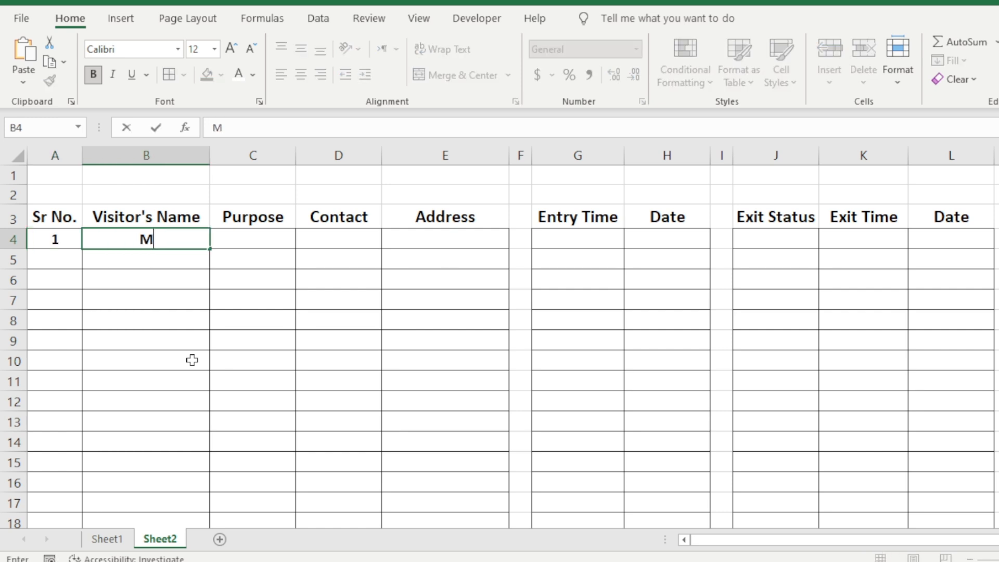
type("ajid Ali")
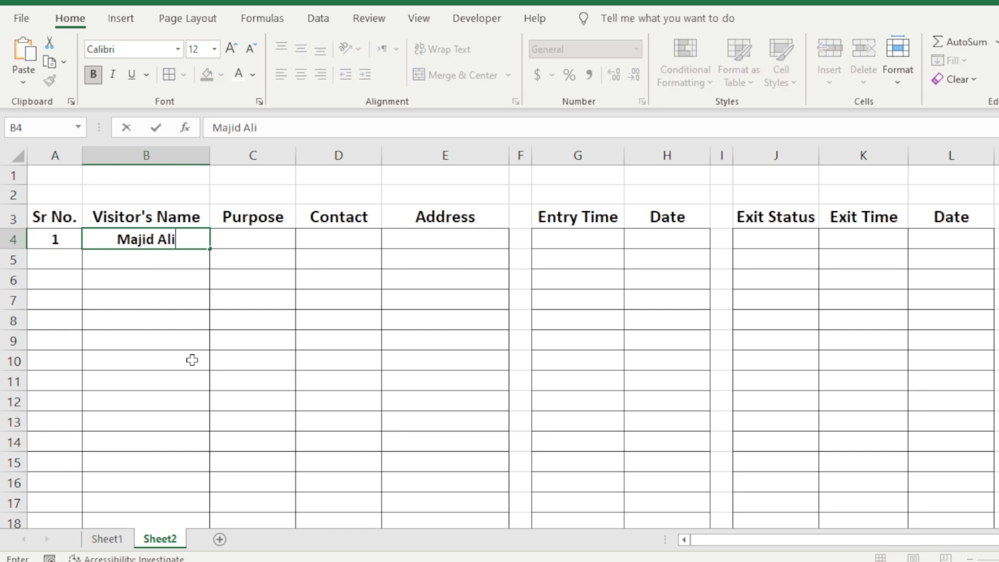
key("Tab")
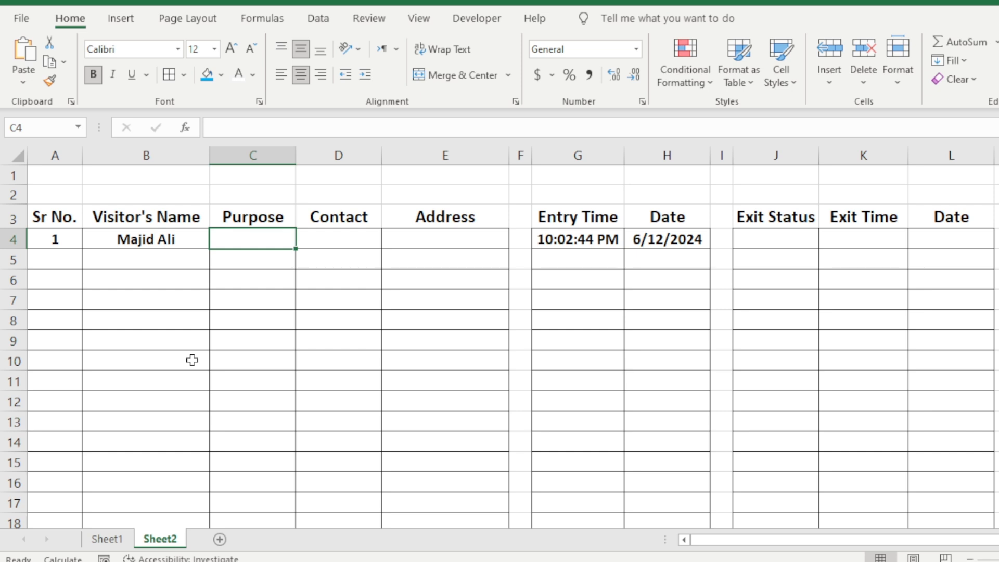
type("Meeting")
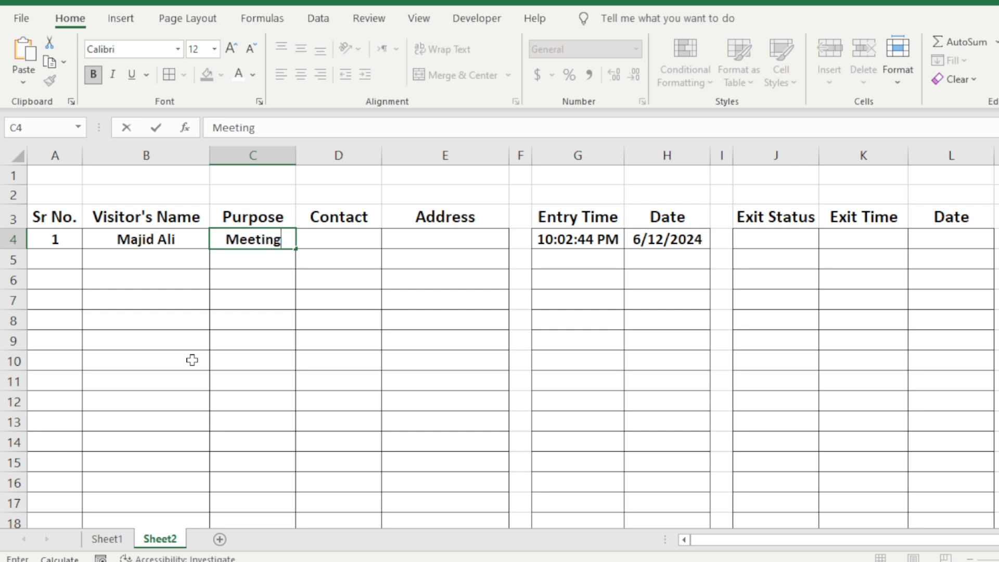
key("Tab")
Step: Add the visitor's contact number and address, then tick Exit Status with P
type("0909")
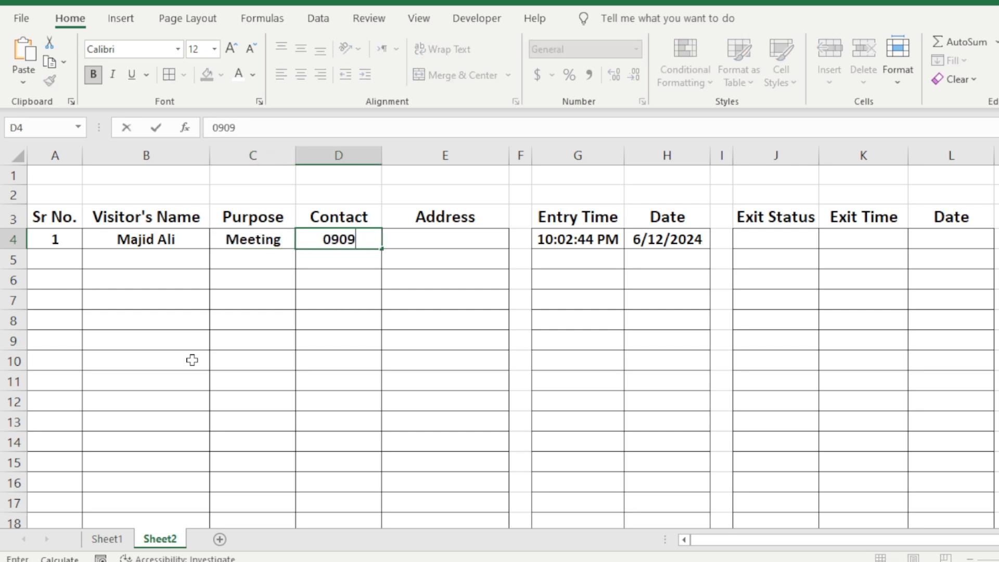
type("0909")
key("Tab")
type("Muzaffargarh")
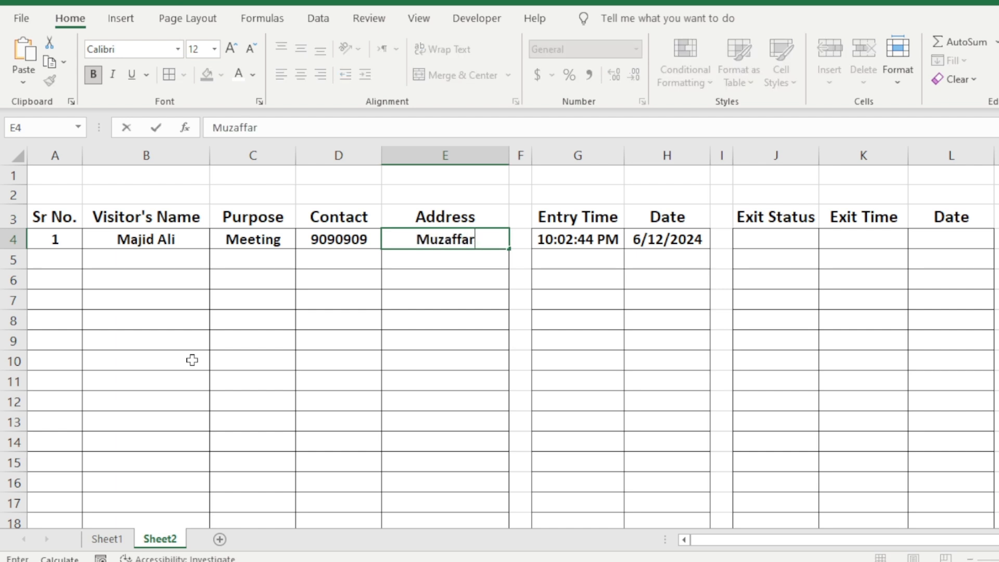
key("Tab")
key("Tab")
key("Tab")
key("Tab")
key("Tab")
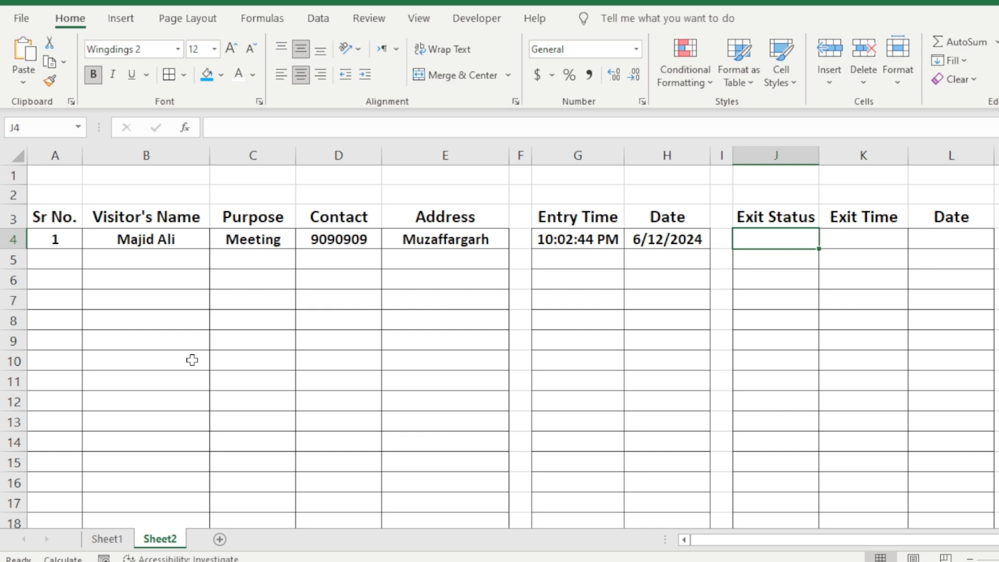
type("P")
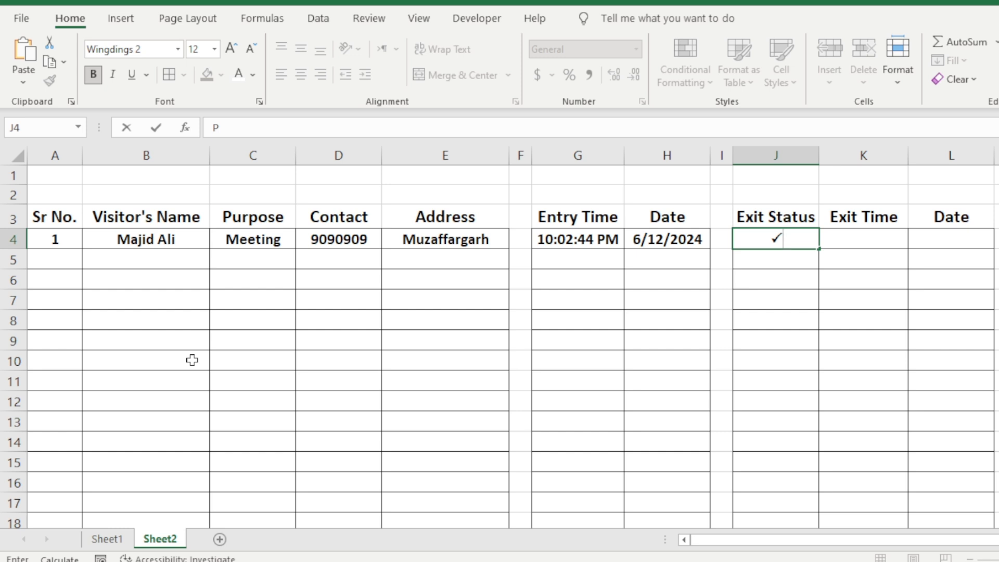
key("Tab")
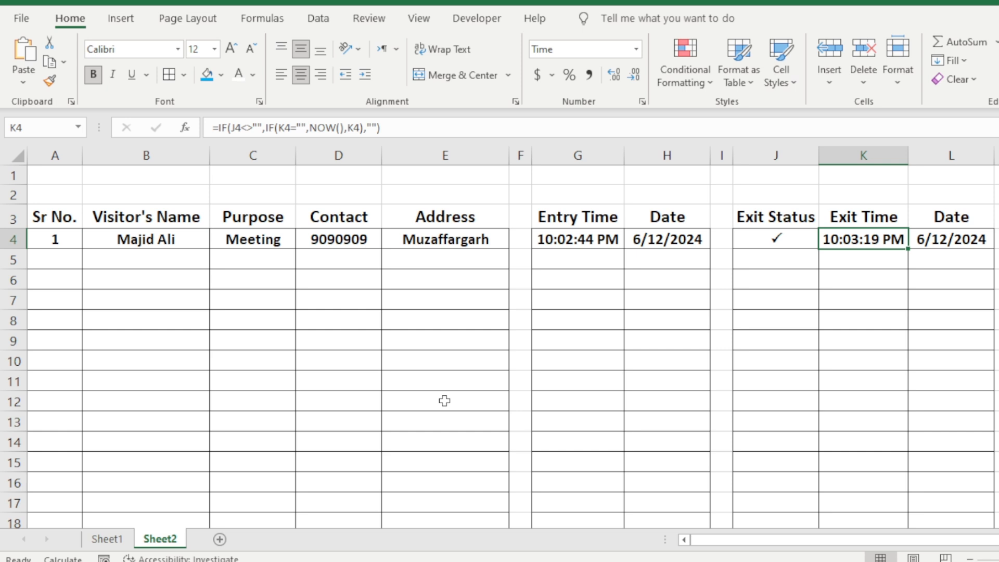
Step: Give the A3:E3, G3:H3 and J3:L3 header groups a blue fill with white text
left_click_drag(57, 214, 462, 214)
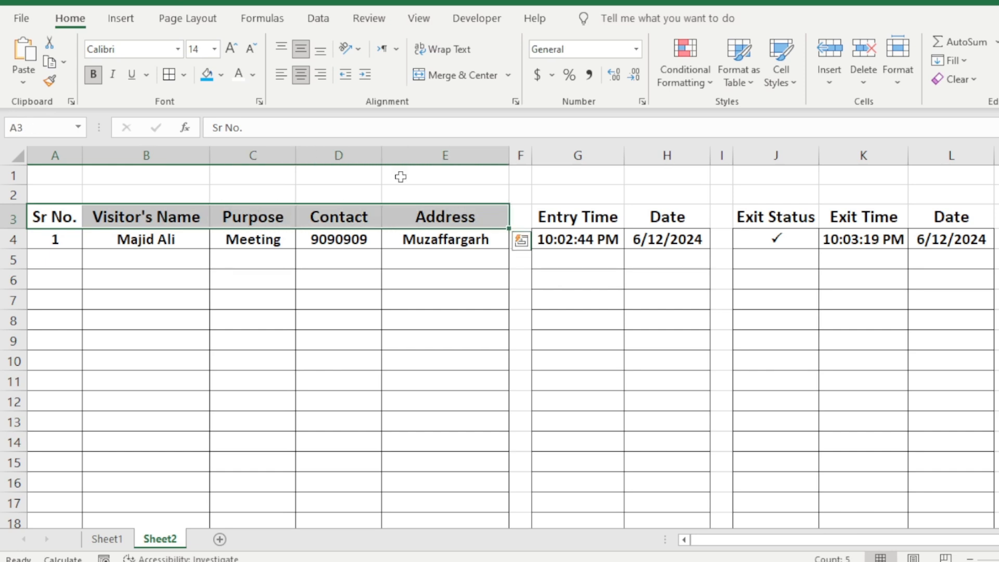
left_click(207, 75)
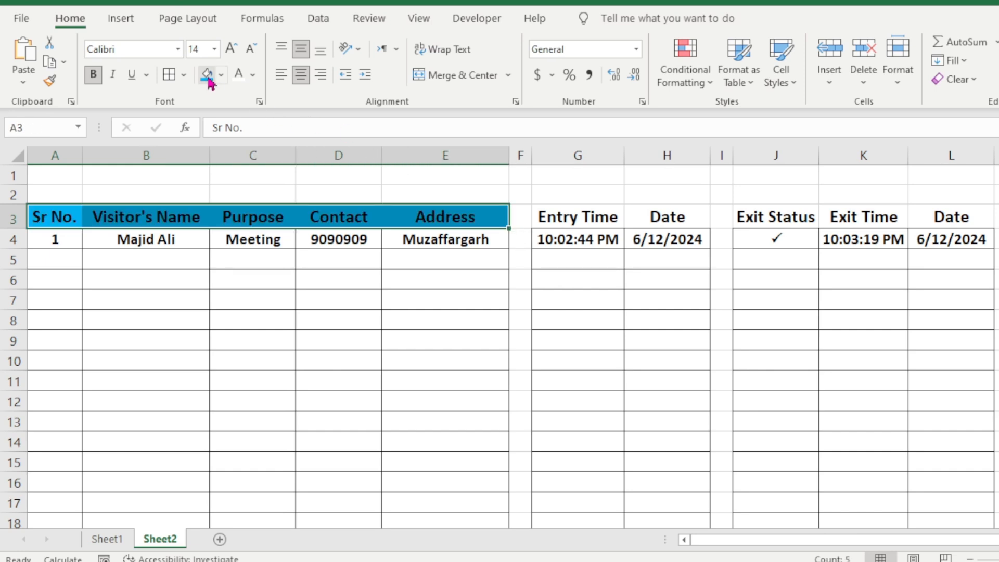
left_click(239, 75)
left_click_drag(565, 209, 659, 208)
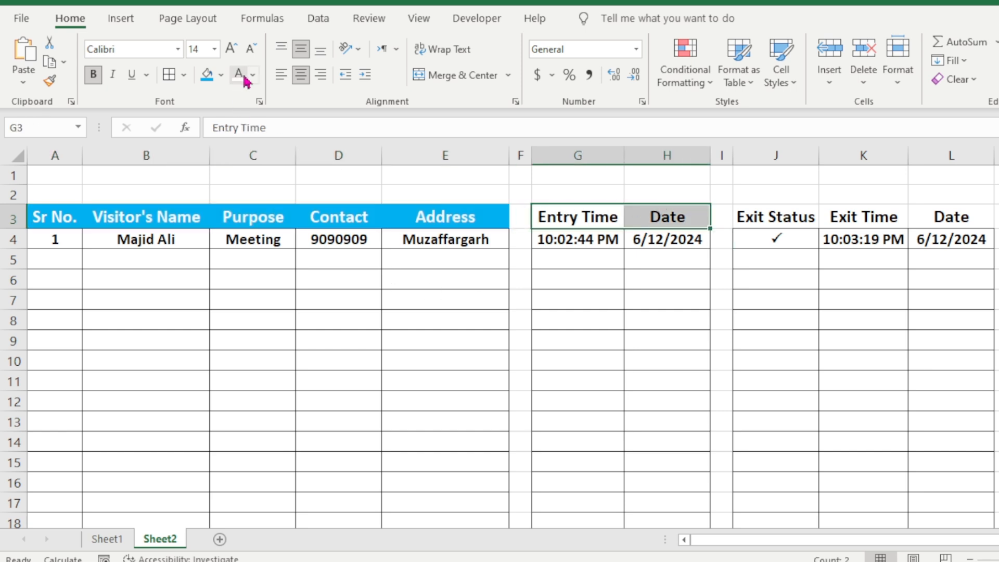
left_click(207, 75)
left_click(237, 77)
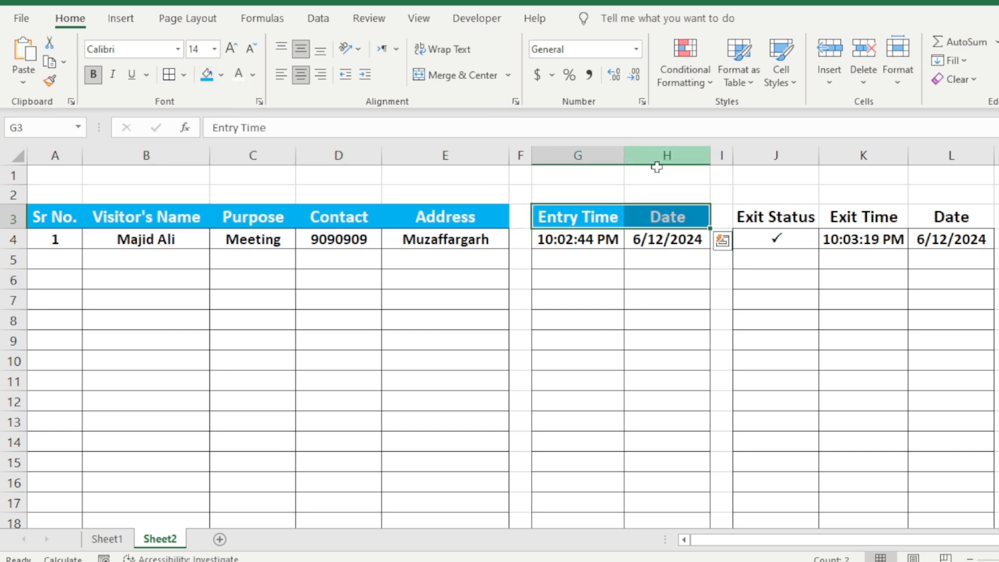
left_click_drag(761, 219, 926, 211)
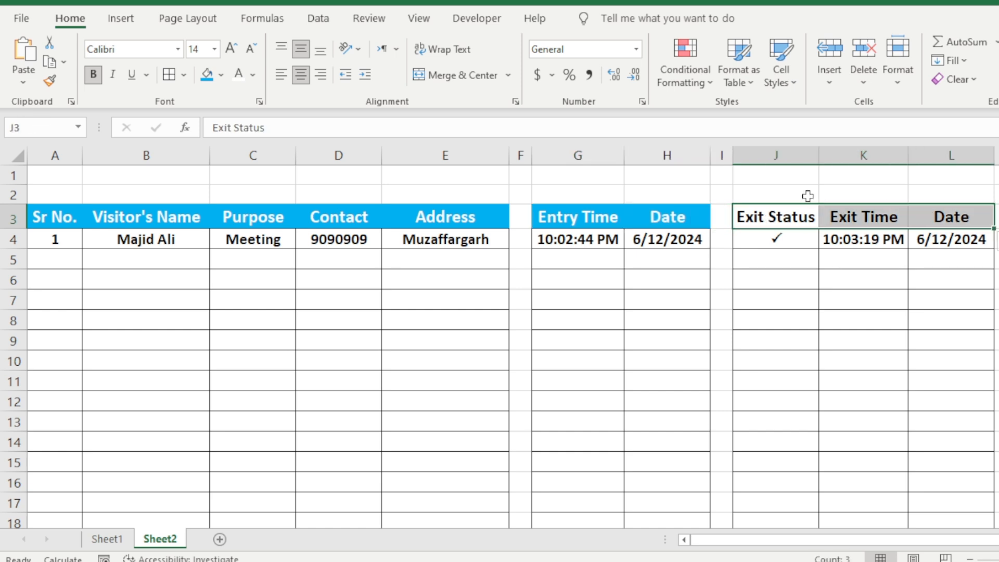
left_click(207, 75)
left_click(238, 75)
left_click(291, 422)
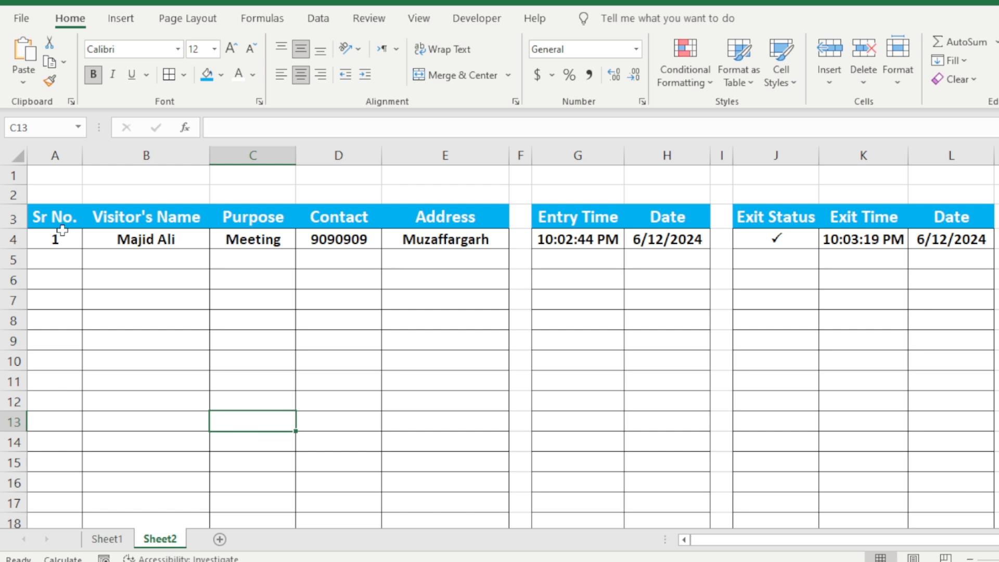
Step: Heighten row 1, merge A1:L1 and type the title 'Visitor's Record Book'
left_click_drag(19, 187, 27, 223)
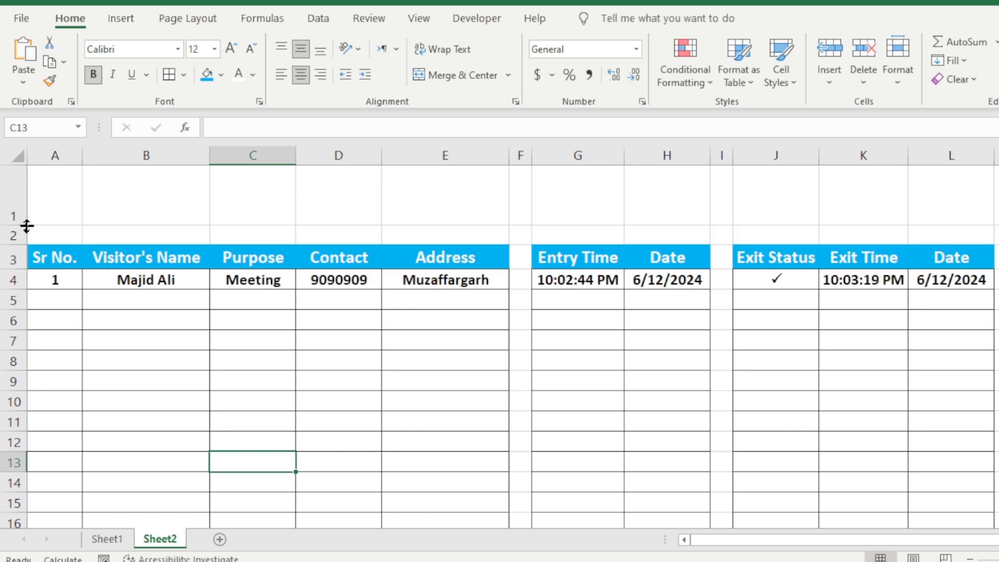
left_click_drag(56, 181, 962, 215)
left_click(444, 76)
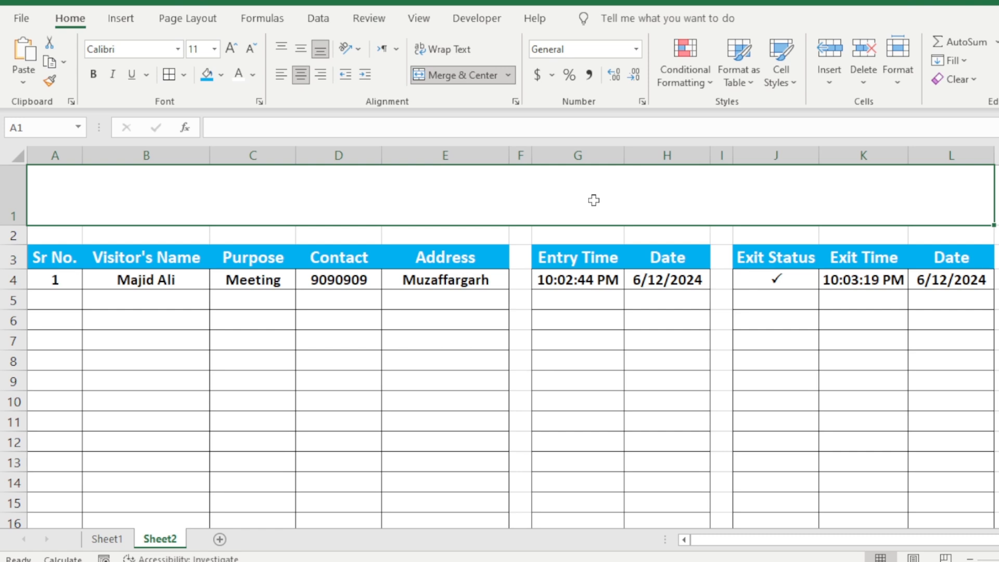
type("Visit")
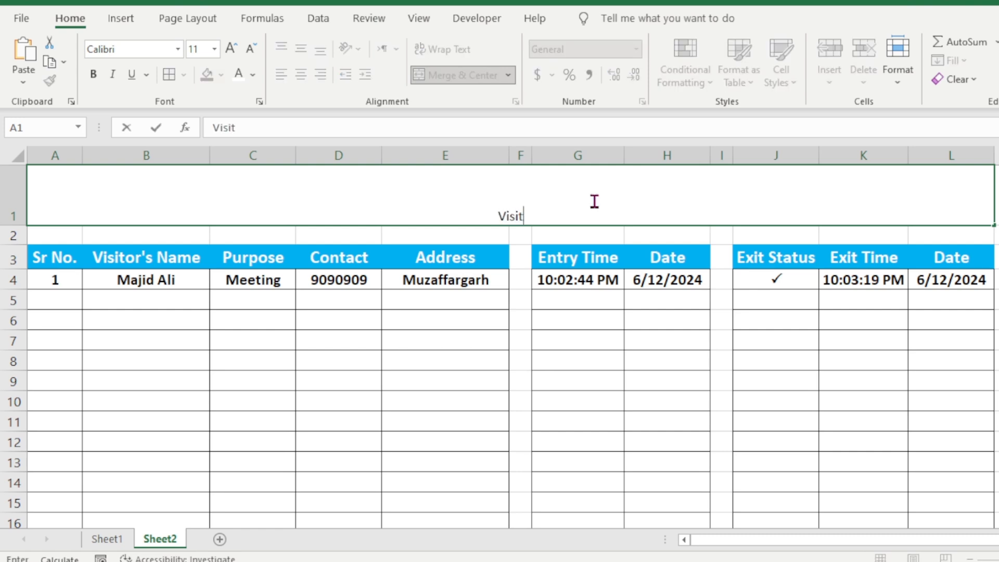
type("or's Re")
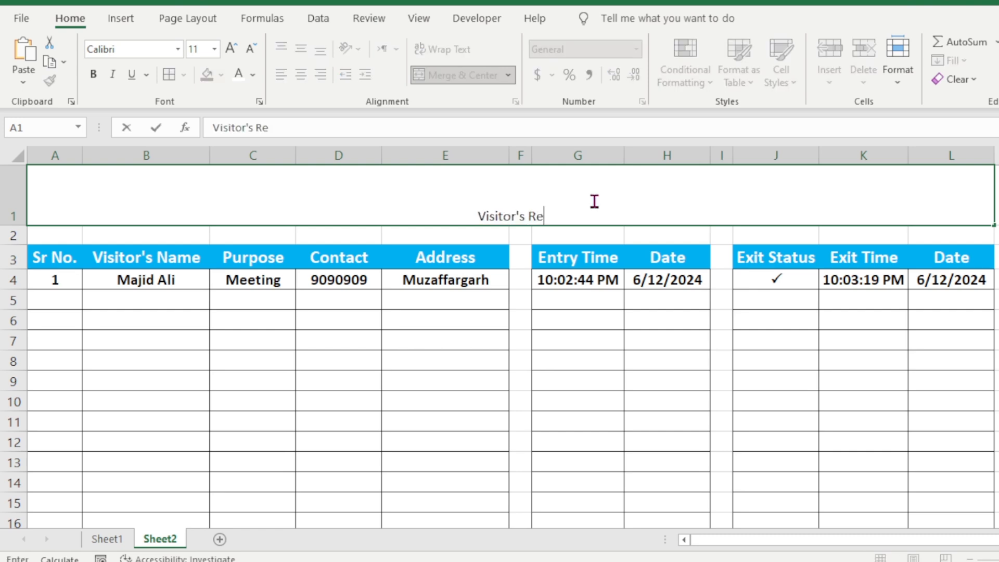
type("cord")
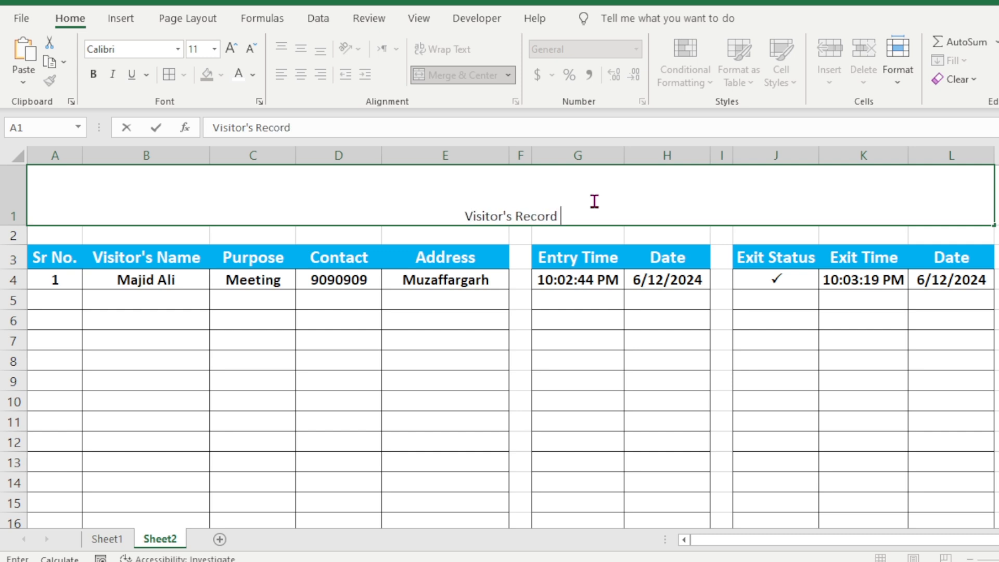
type(" Book")
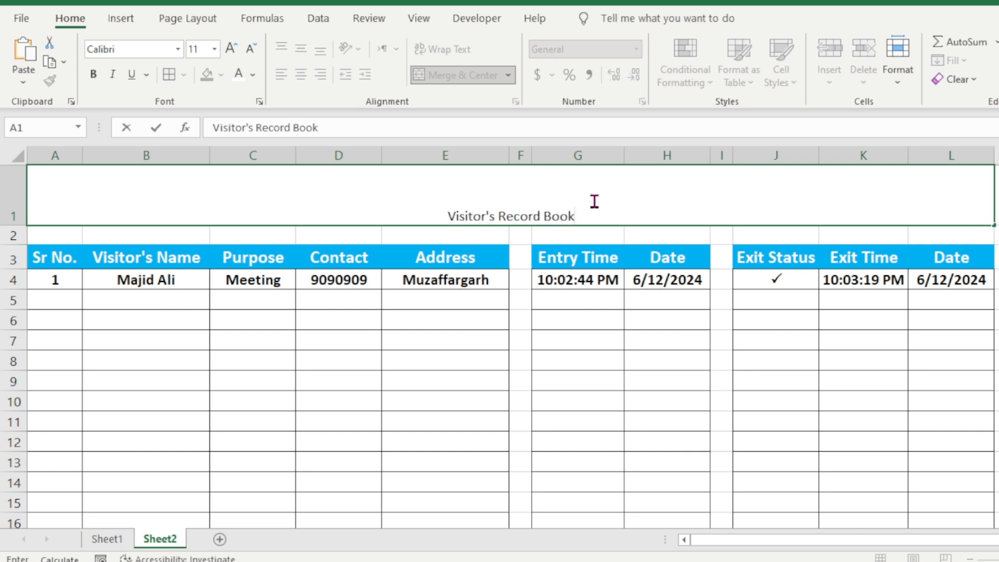
Step: Set the title font to Pristina at 36 points
left_click(232, 48)
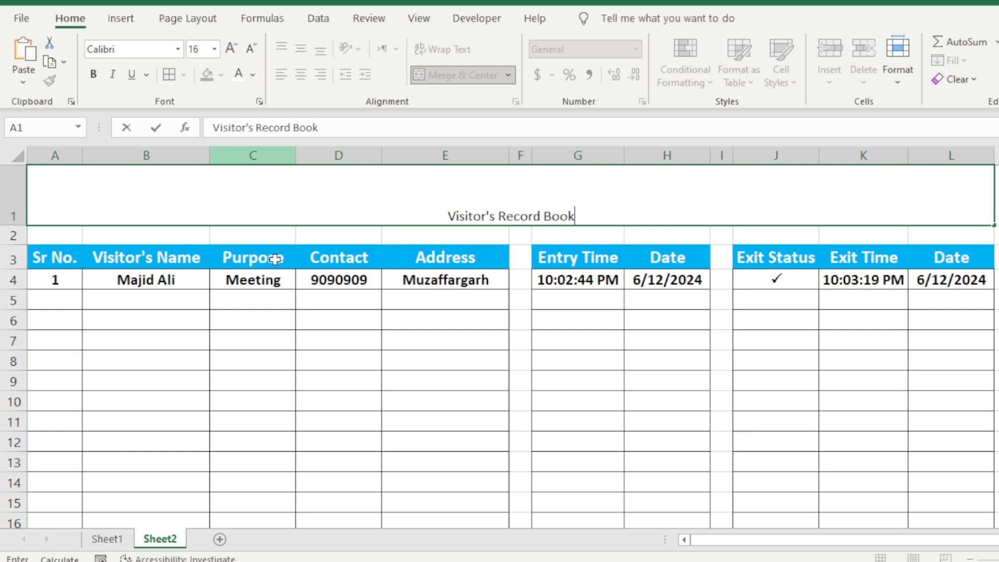
left_click(338, 340)
left_click(345, 220)
left_click(231, 48)
left_click(231, 48)
left_click(231, 49)
left_click(231, 49)
left_click(230, 48)
left_click(231, 49)
left_click(230, 48)
left_click(231, 48)
left_click(178, 49)
type("Pristina")
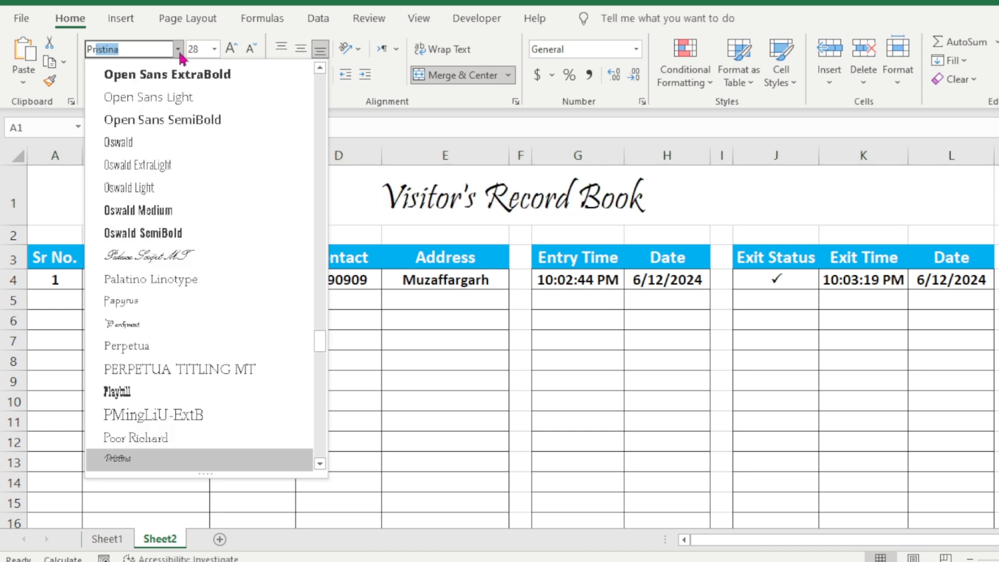
key("Return")
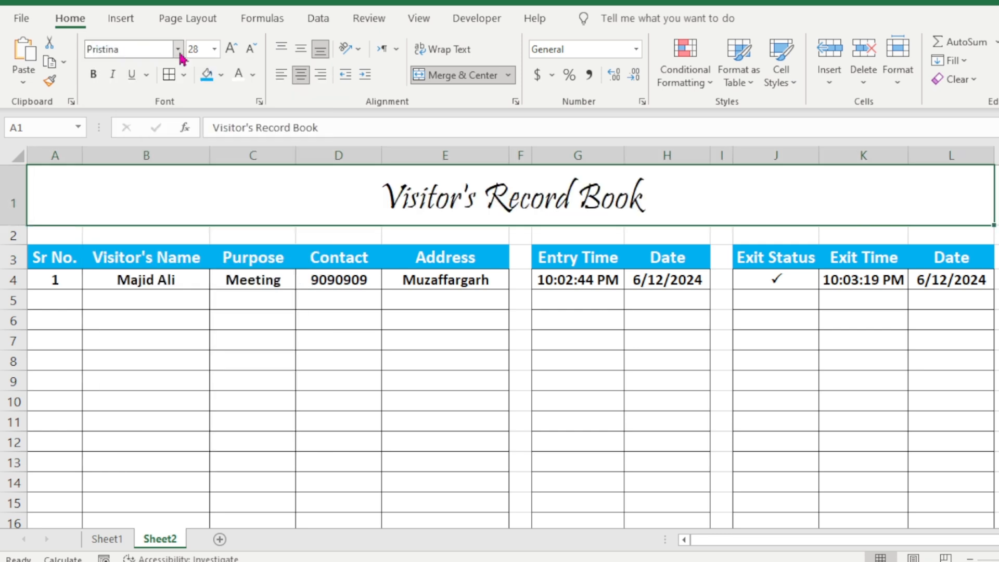
left_click(230, 50)
left_click(230, 50)
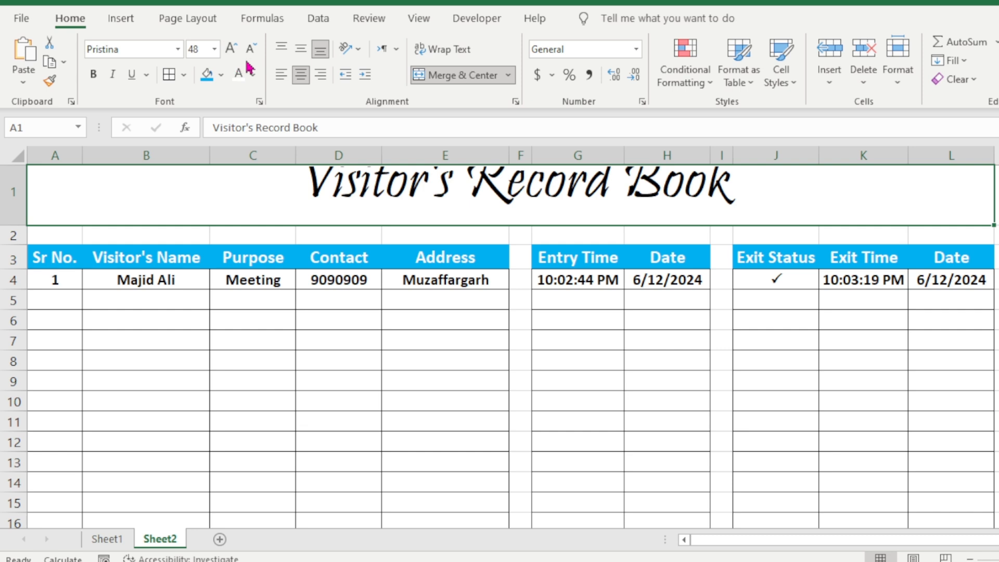
left_click(250, 50)
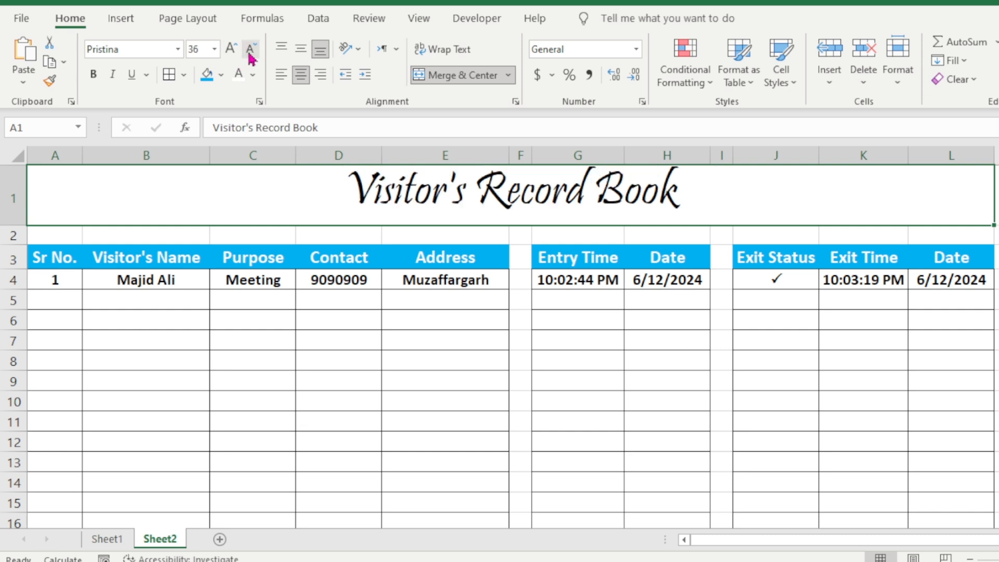
Step: Make the title bold with a gold fill
left_click(95, 78)
left_click(222, 77)
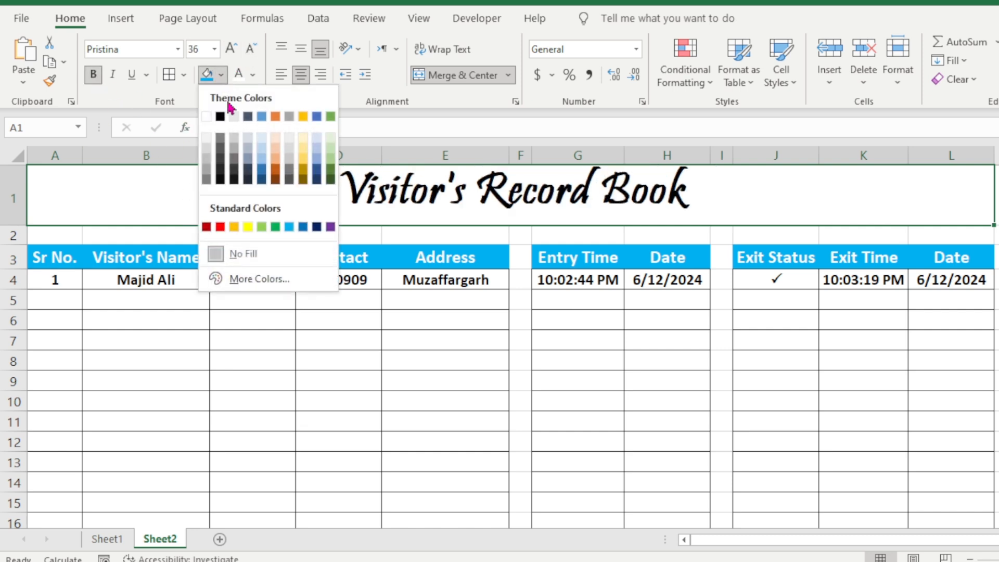
left_click(234, 227)
left_click(357, 382)
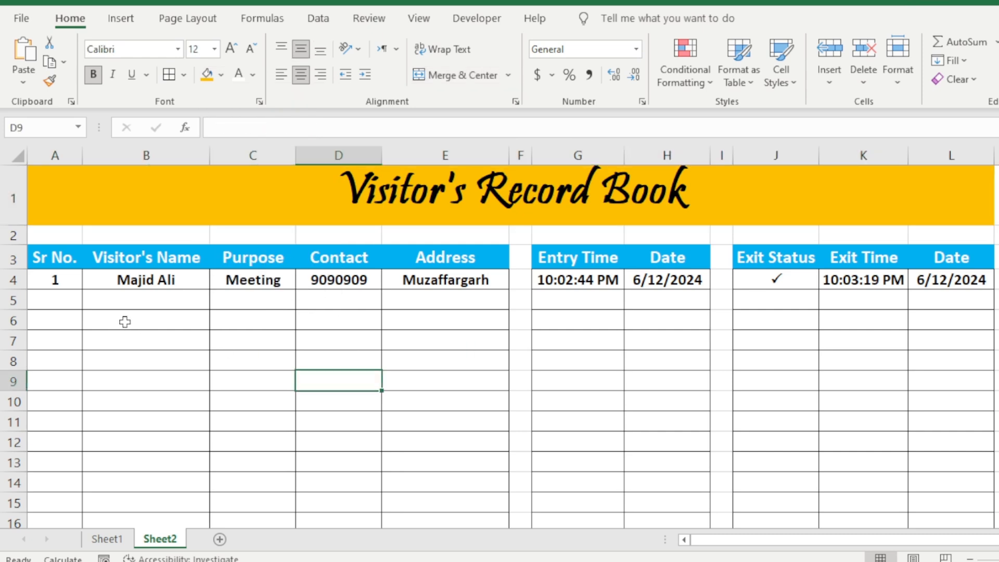
Step: Merge A2:E2, G2:H2 and J2:L2, labelling them Visitor's Detail, Entry Detail and Exit Detail
left_click_drag(58, 235, 442, 236)
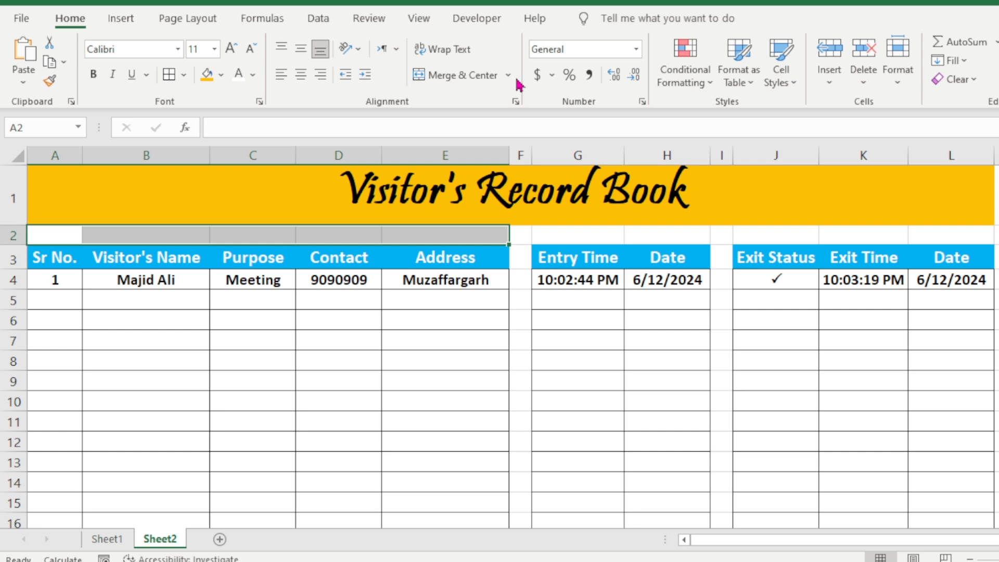
left_click(436, 75)
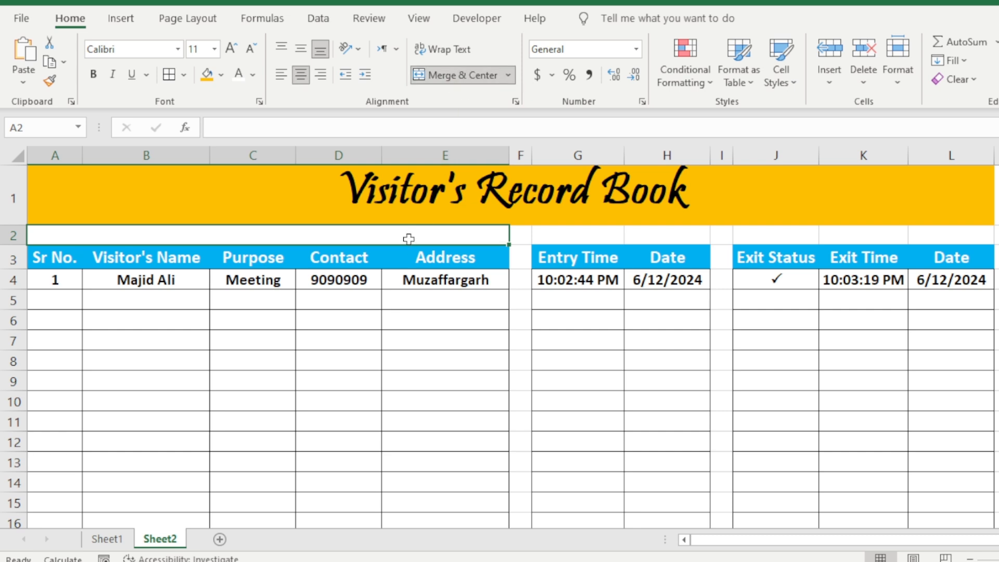
type("V")
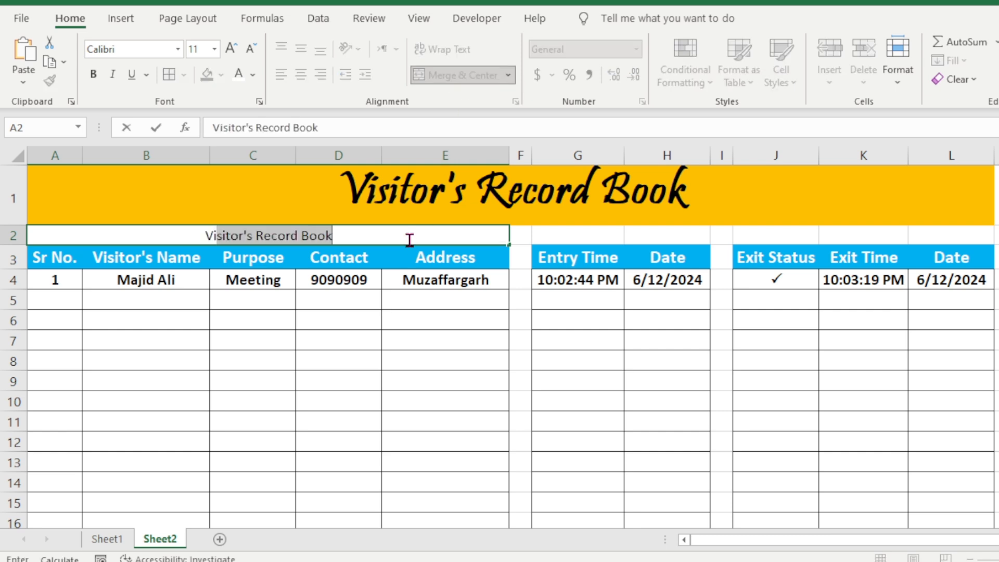
type("isitor")
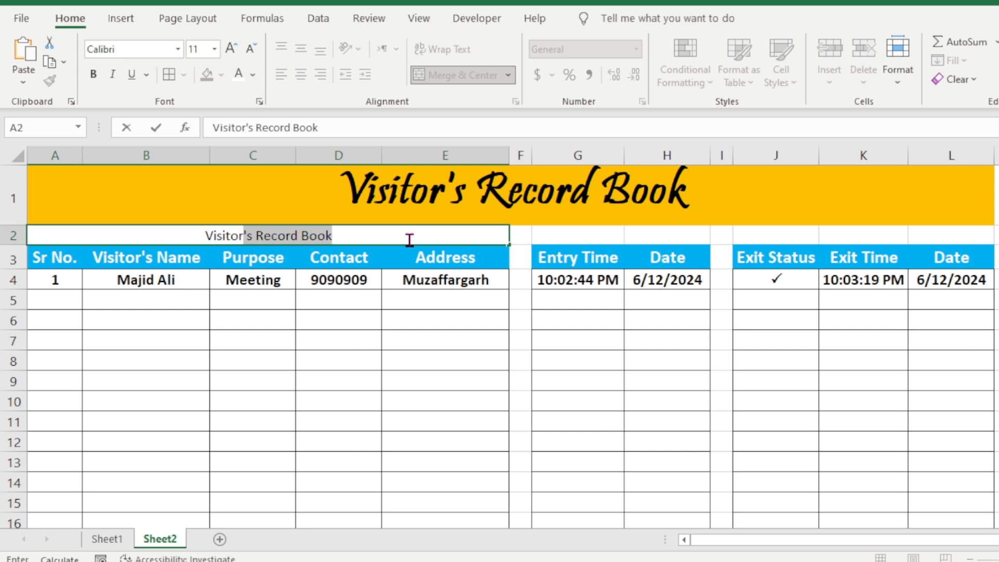
type("'s Detail")
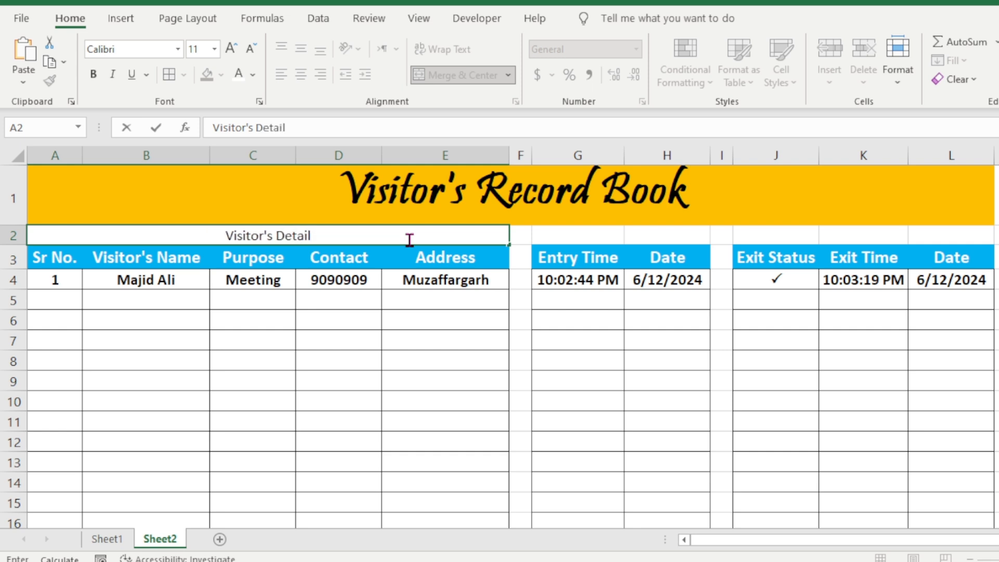
key("Tab")
left_click_drag(569, 233, 645, 232)
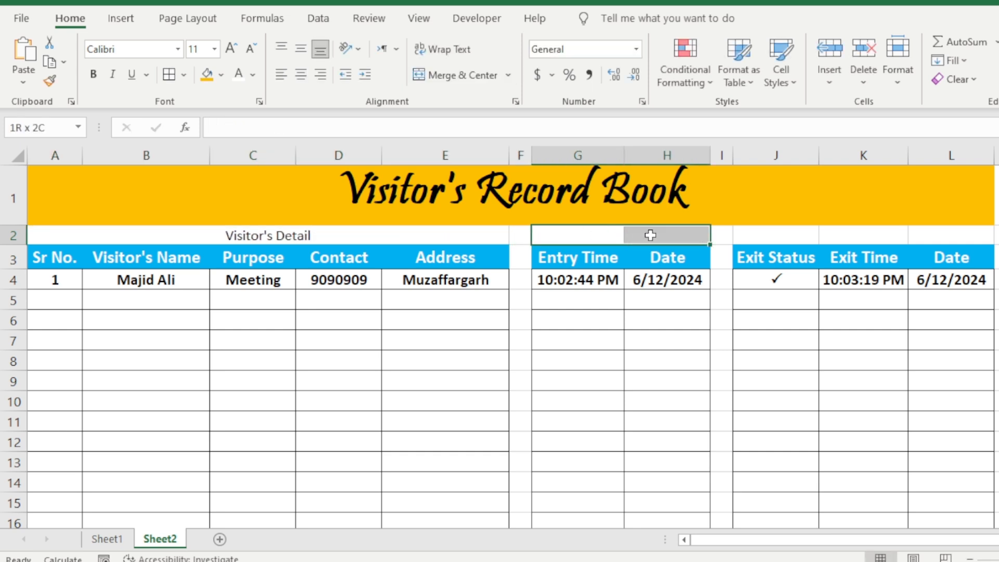
left_click(442, 76)
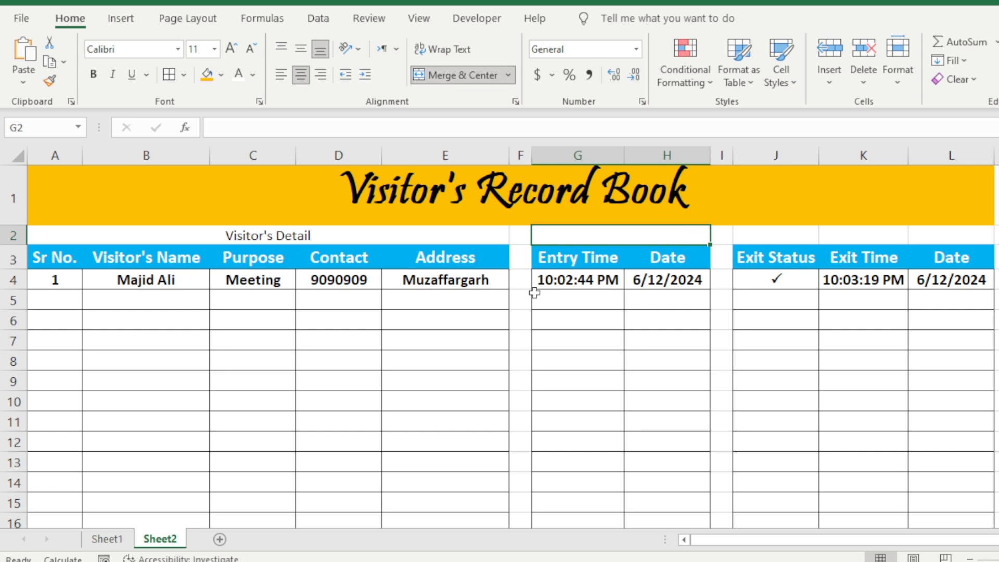
type("Entr")
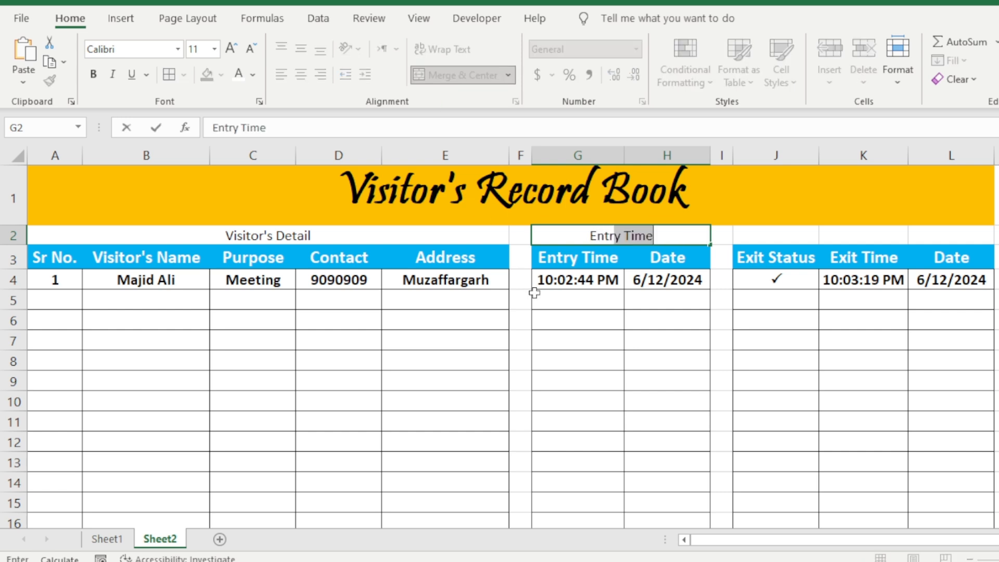
type("y Detail")
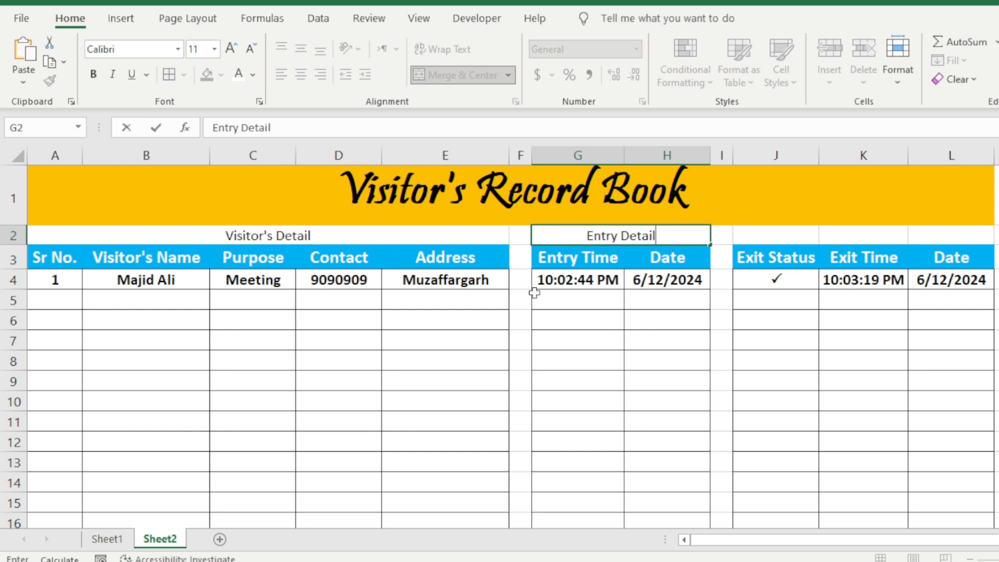
key("Tab")
left_click_drag(762, 235, 932, 241)
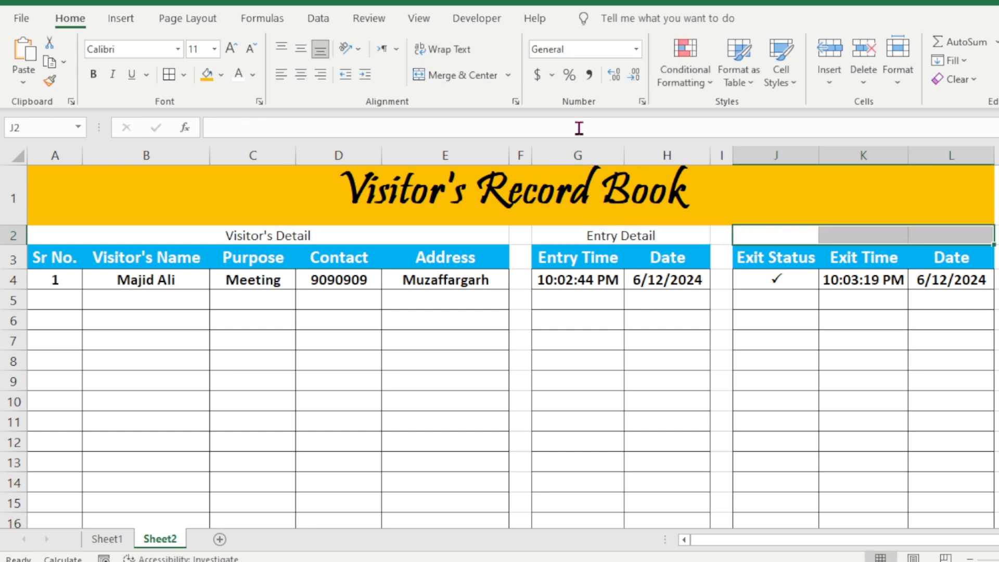
left_click(458, 75)
type("Ex")
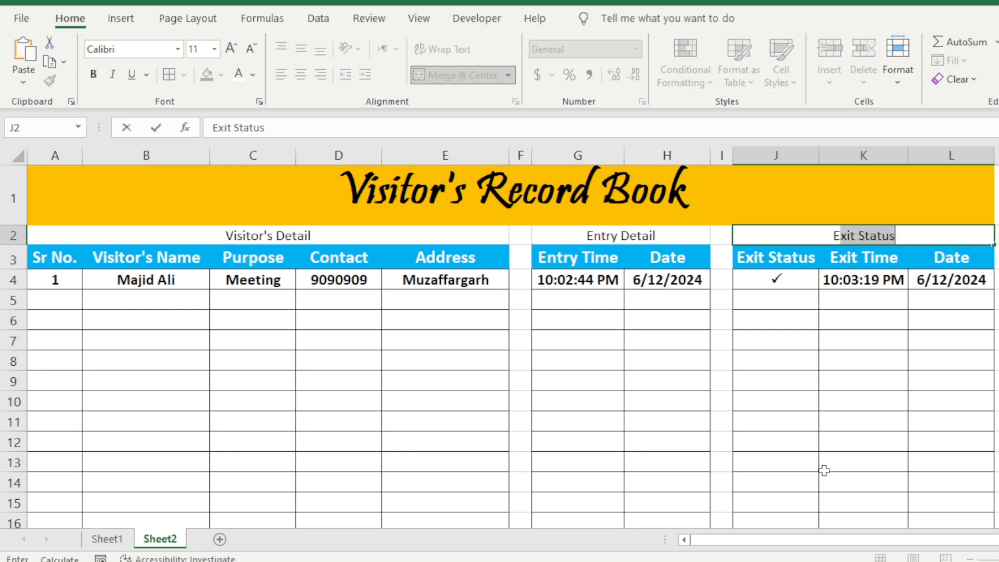
type("it Detail")
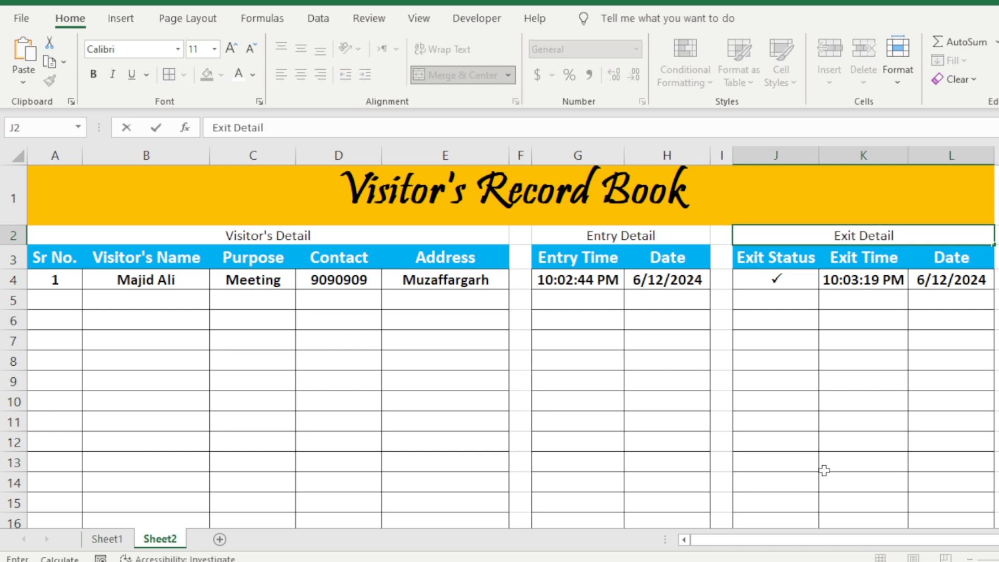
left_click(742, 486)
left_click(142, 236)
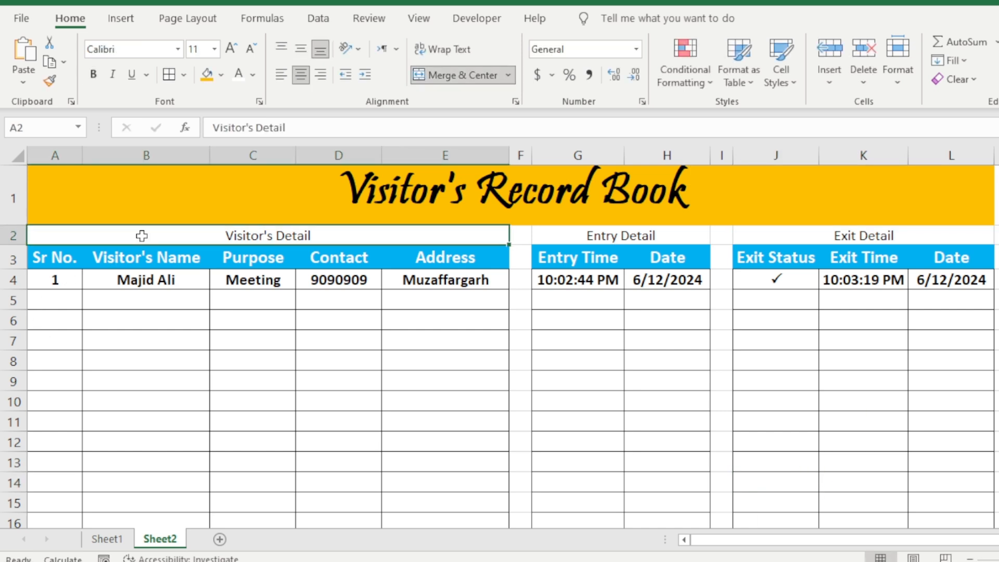
Step: Give the Visitor's Detail heading a yellow fill and 18-point Pristina font
left_click(221, 74)
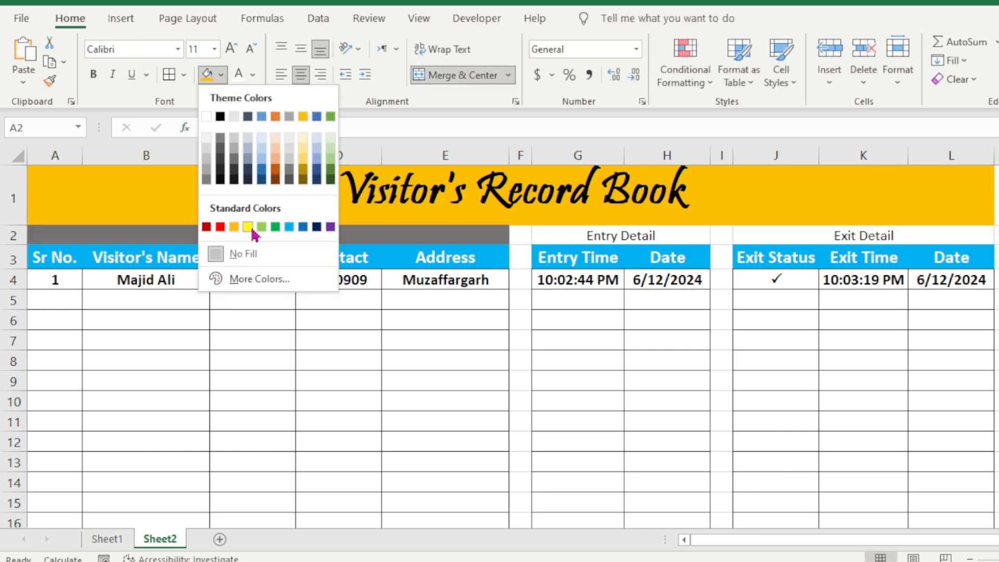
left_click(248, 227)
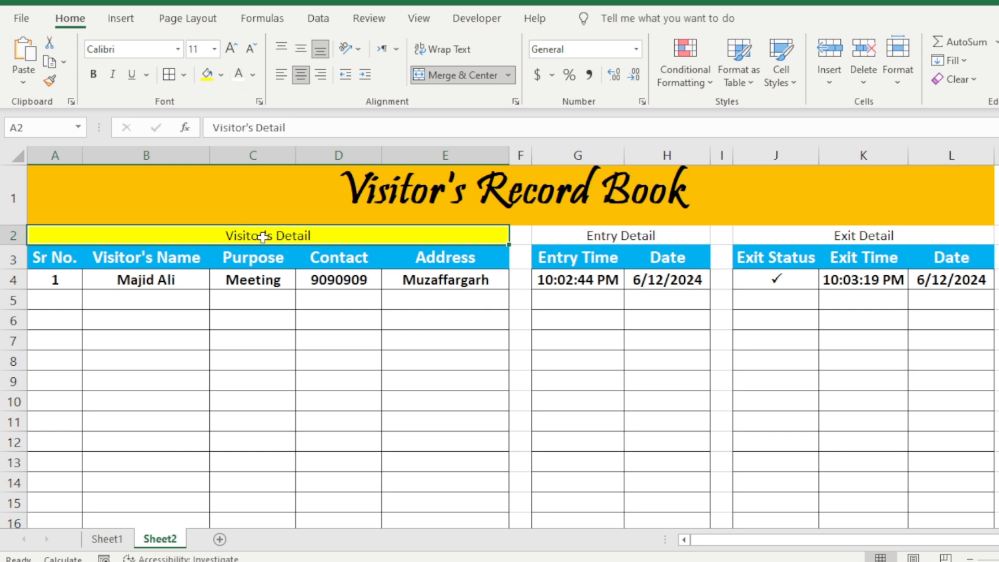
left_click(178, 50)
type("Pristina")
key("Return")
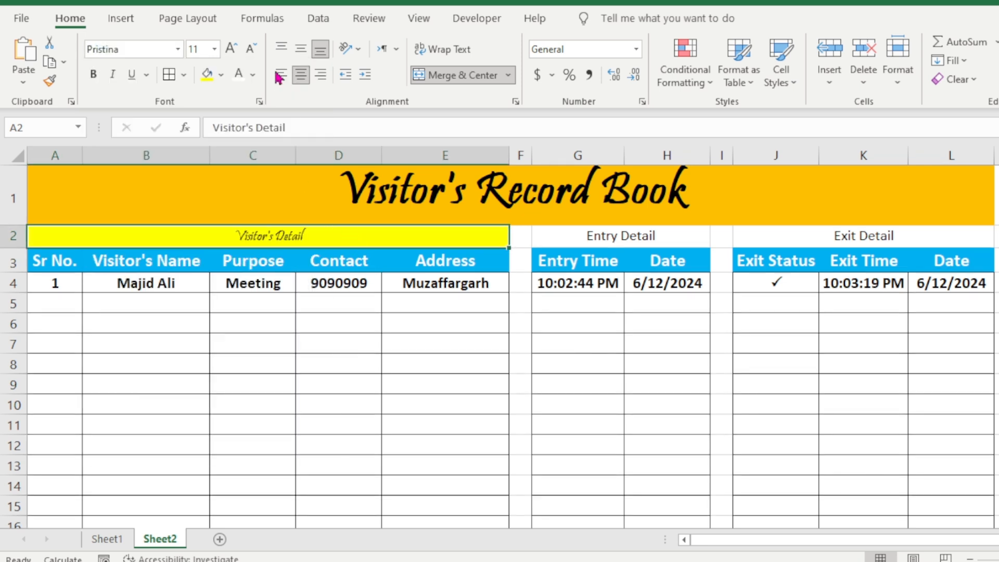
left_click(232, 51)
left_click(231, 50)
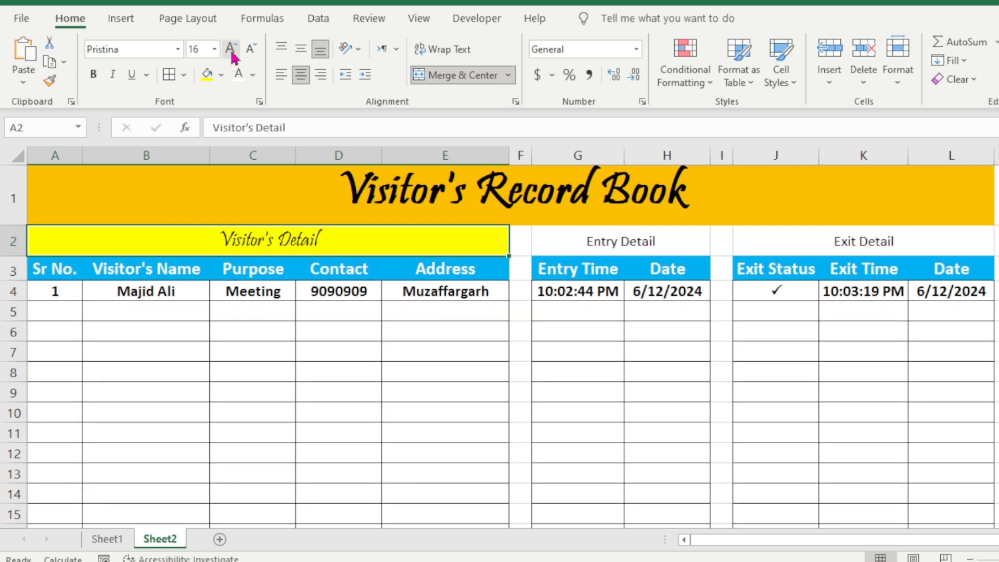
left_click(231, 51)
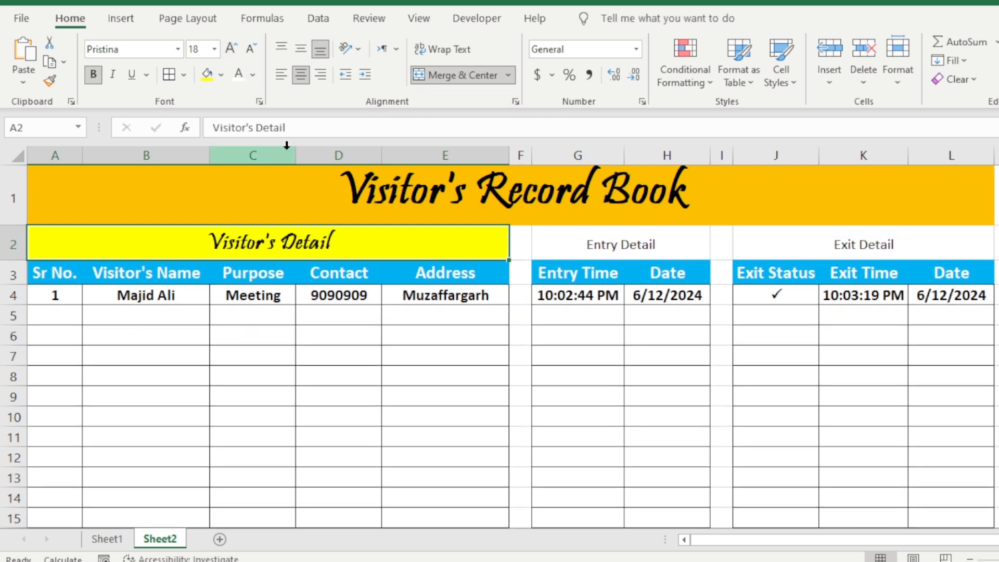
Step: Copy that heading formatting onto the Entry Detail and Exit Detail headings with Format Painter
left_click(321, 349)
left_click(365, 244)
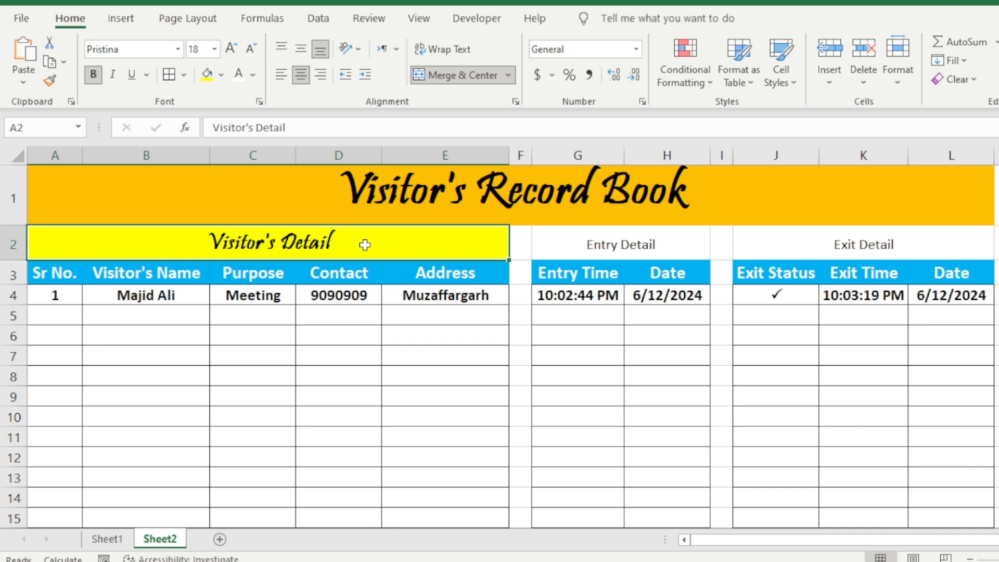
left_click(50, 82)
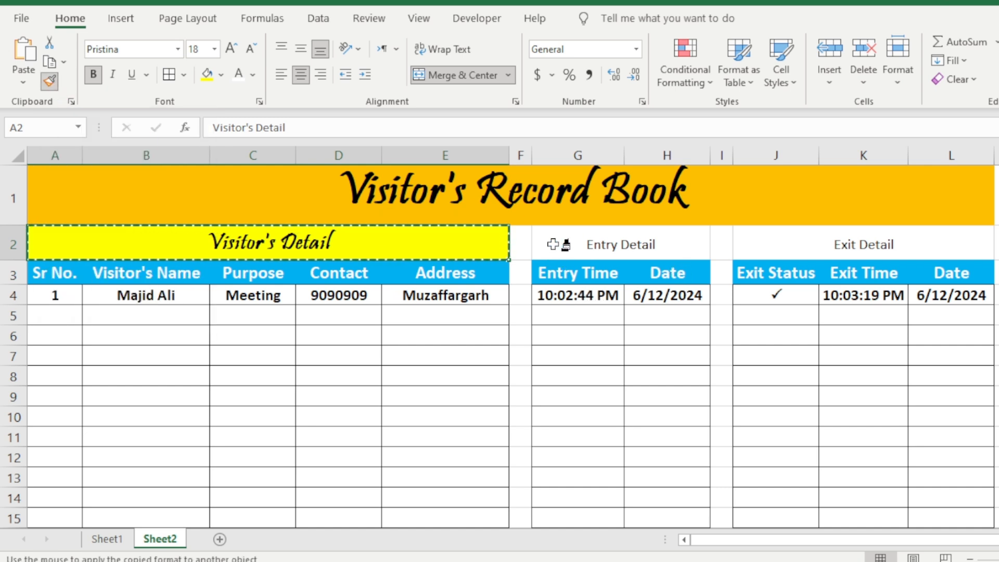
left_click(560, 246)
left_click(49, 82)
left_click(852, 243)
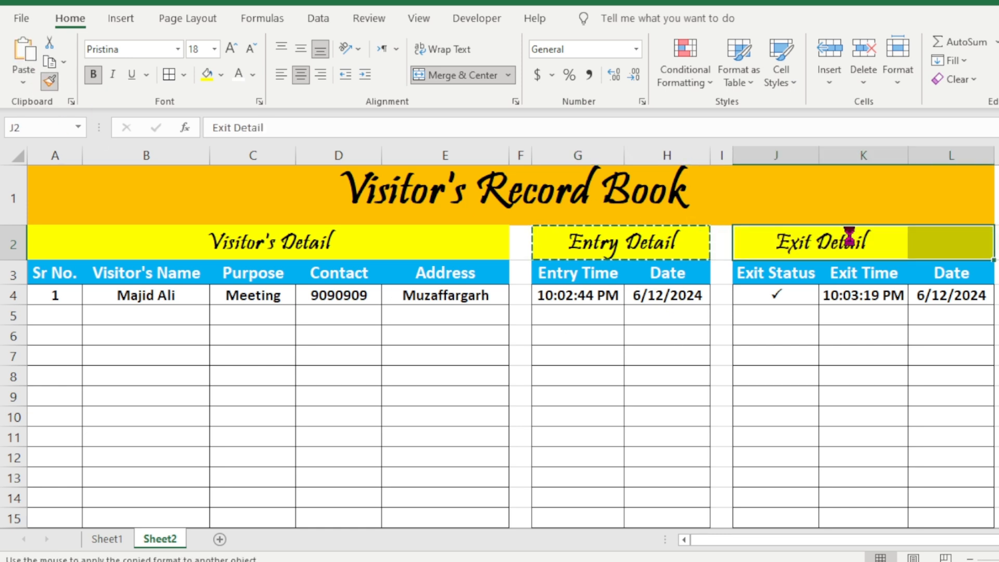
left_click(618, 400)
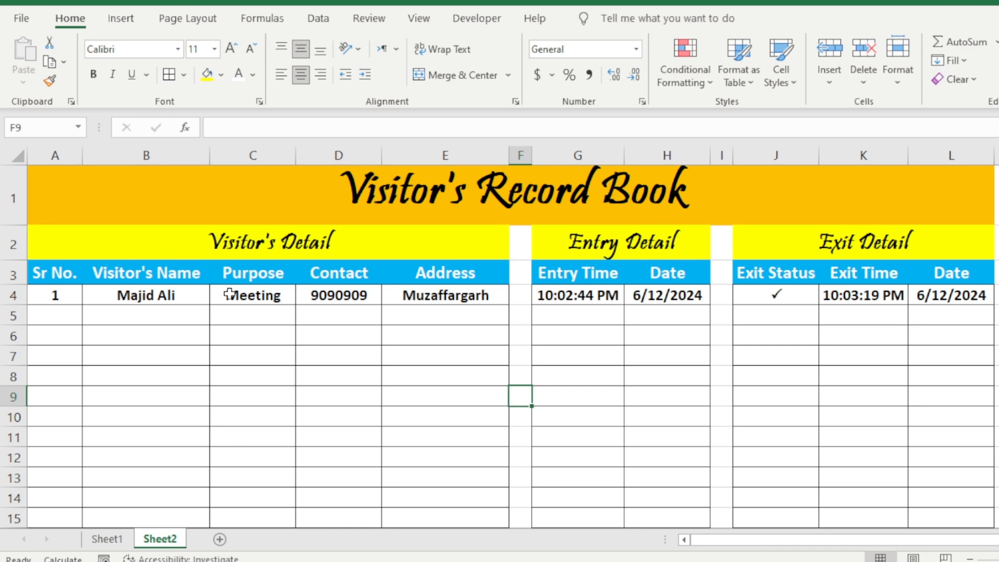
Step: Review the title, section headings and column header groups by selecting each
left_click_drag(271, 190, 298, 246)
left_click(308, 268)
left_click(277, 176)
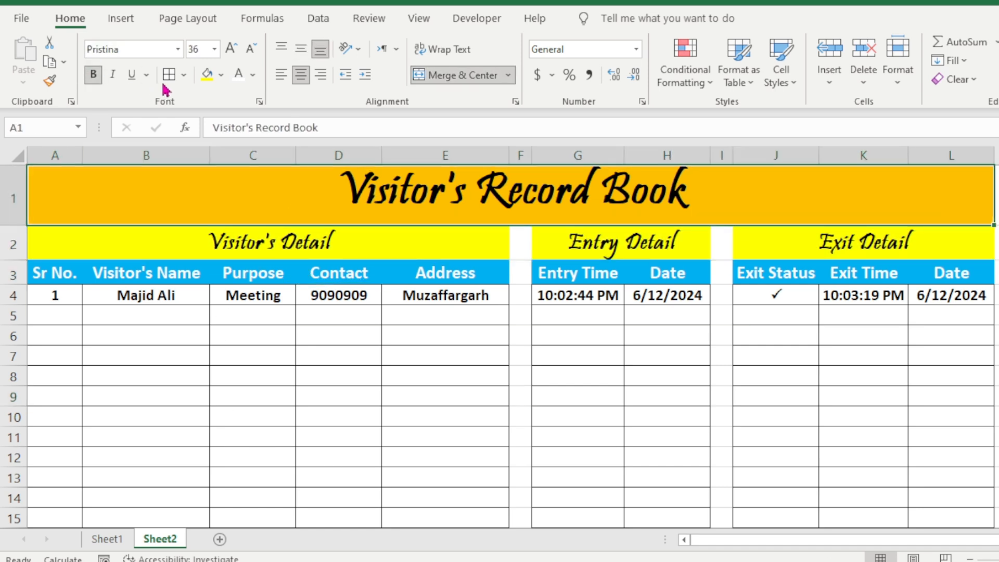
left_click(200, 239)
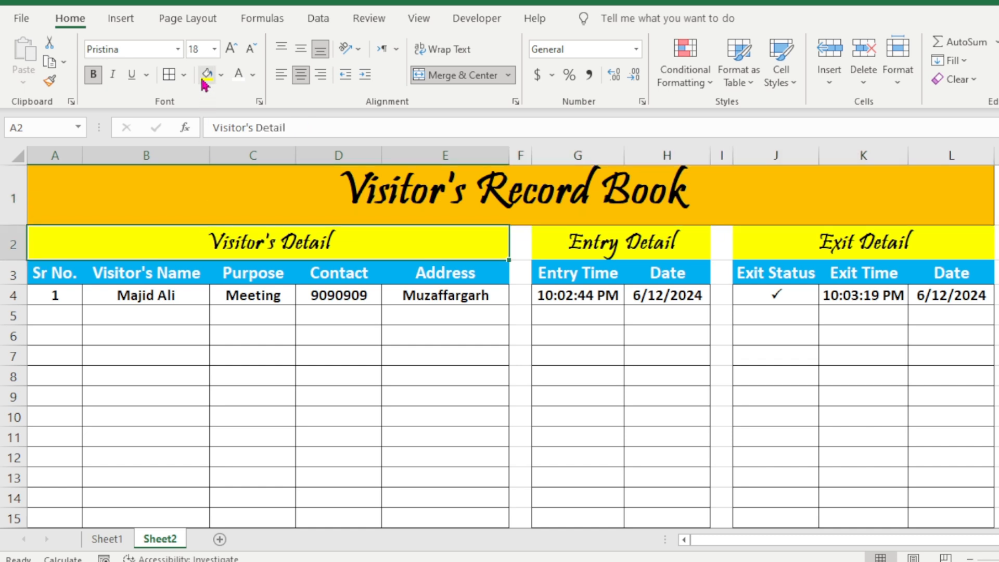
left_click(665, 243)
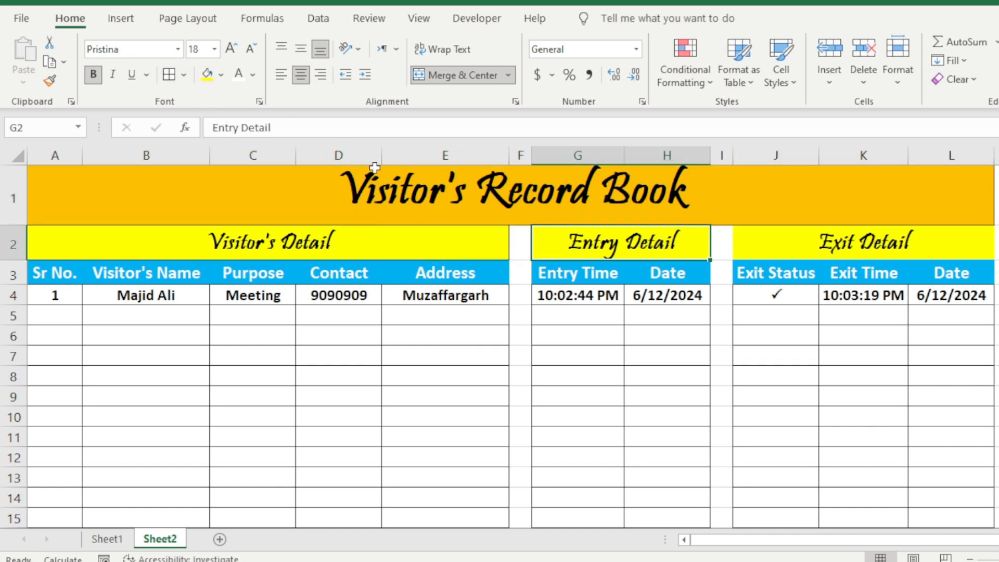
left_click(964, 256)
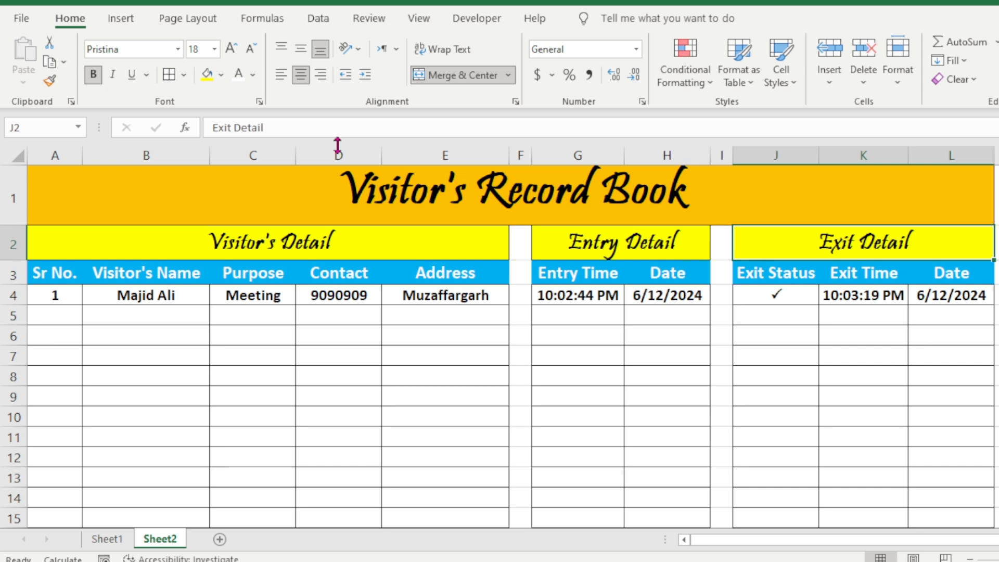
left_click_drag(68, 273, 484, 277)
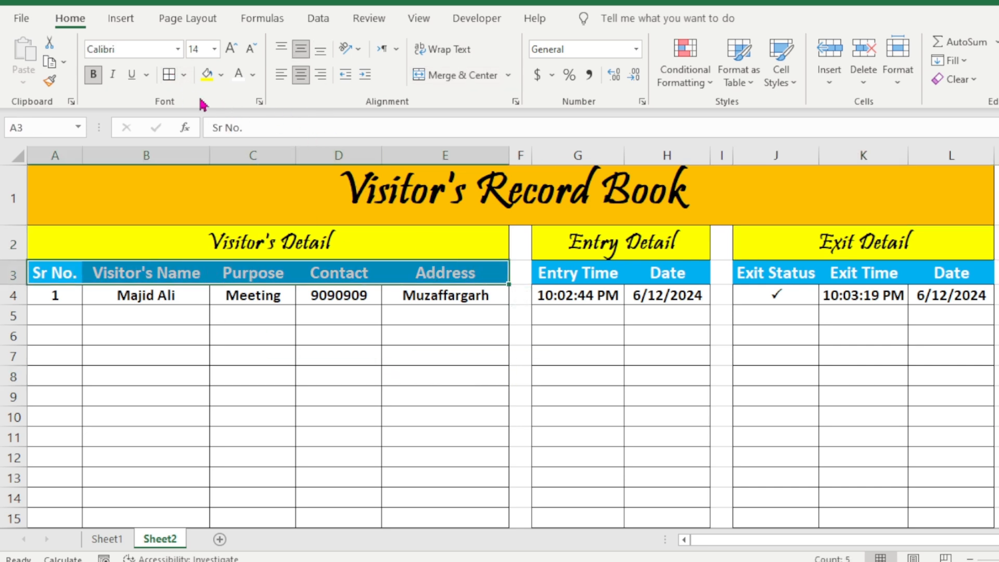
left_click_drag(567, 281, 667, 275)
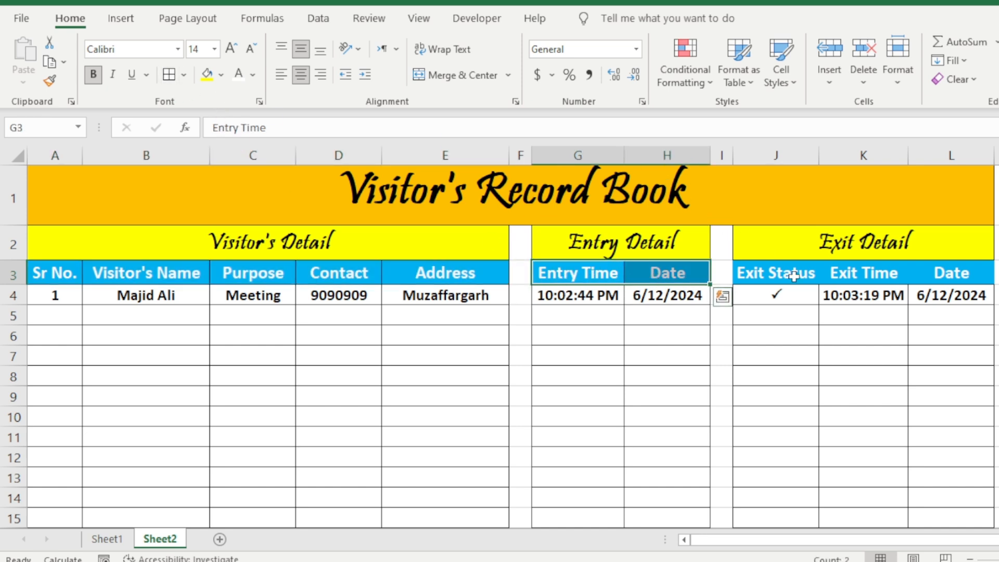
left_click_drag(771, 272, 912, 273)
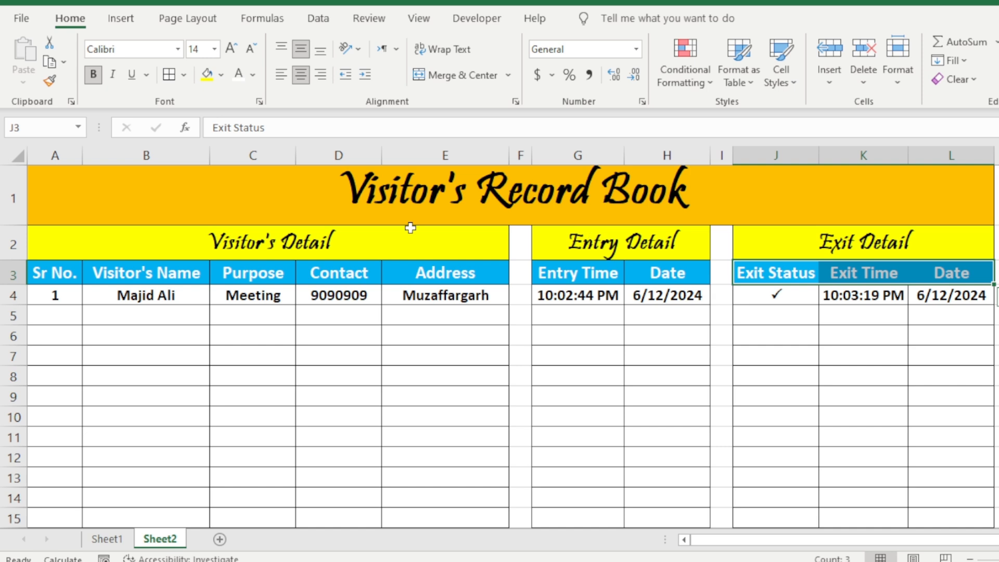
left_click(498, 474)
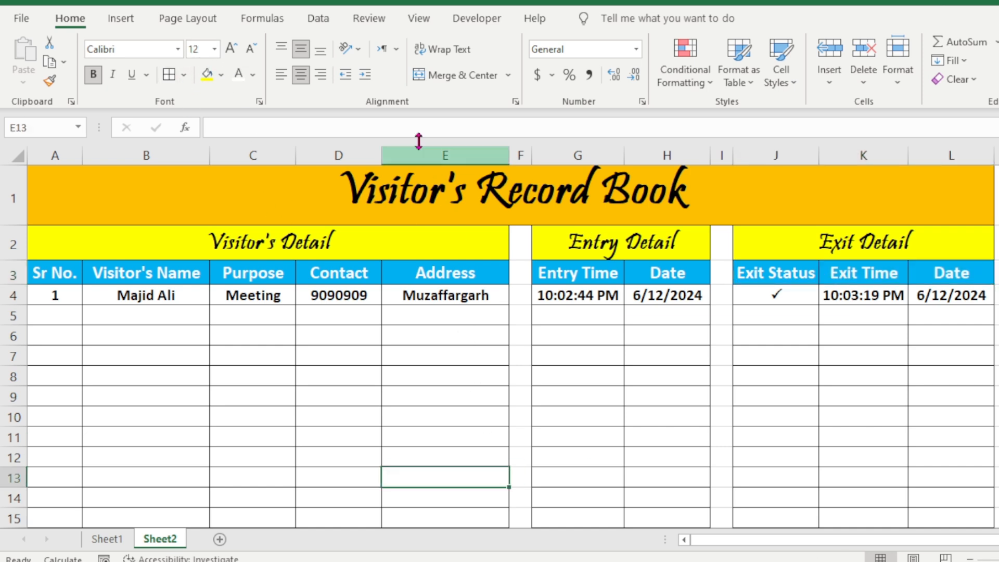
Step: Hide the worksheet gridlines from the View tab
left_click(420, 22)
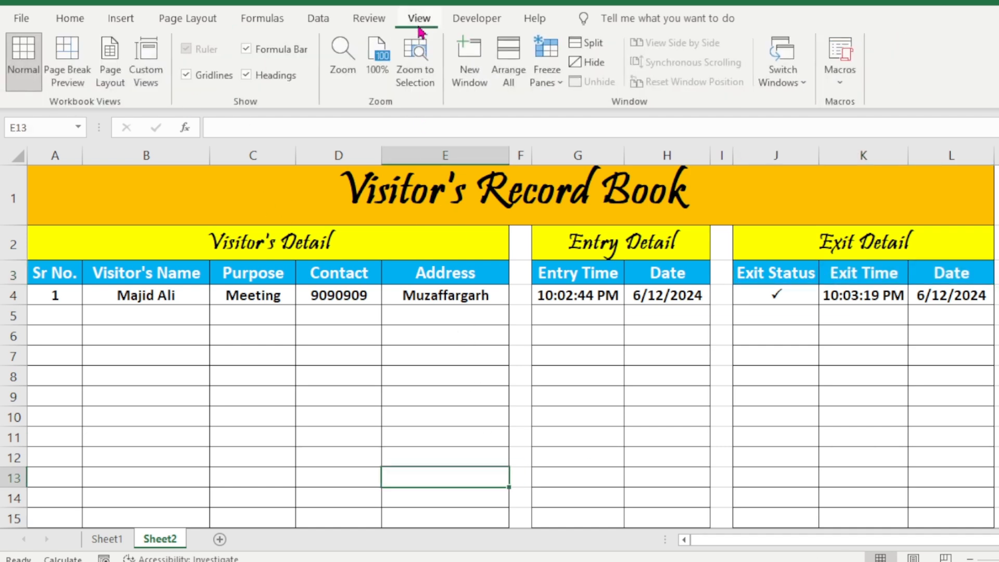
left_click(214, 77)
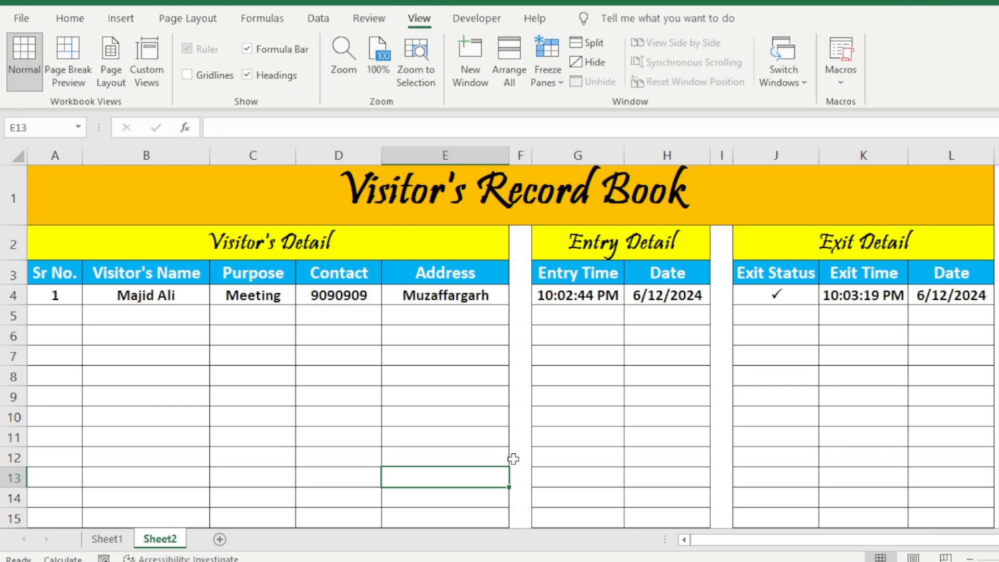
left_click(514, 457)
scroll(668, 441, "down", 4)
scroll(670, 437, "up", 4)
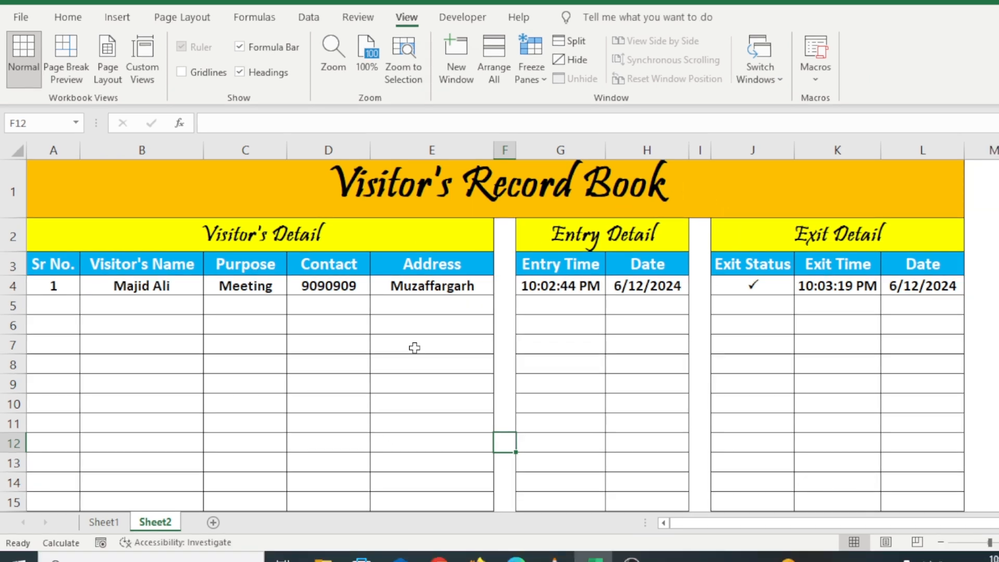
Step: Widen columns B, E, G, H, K and L, then select the visitor data area from A4
left_click(178, 151)
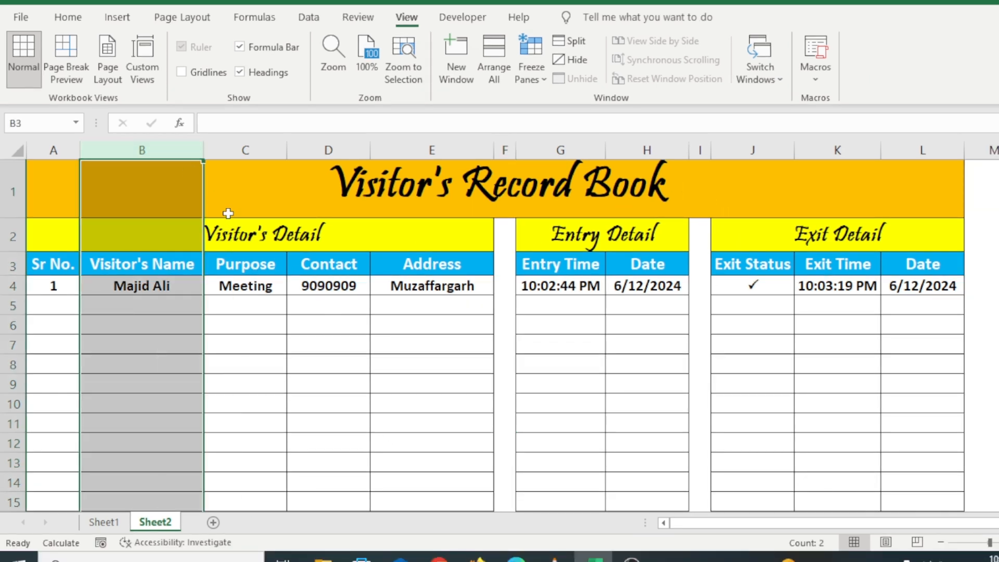
left_click(440, 151, "ctrl")
left_click_drag(204, 150, 214, 152)
left_click_drag(583, 149, 663, 150)
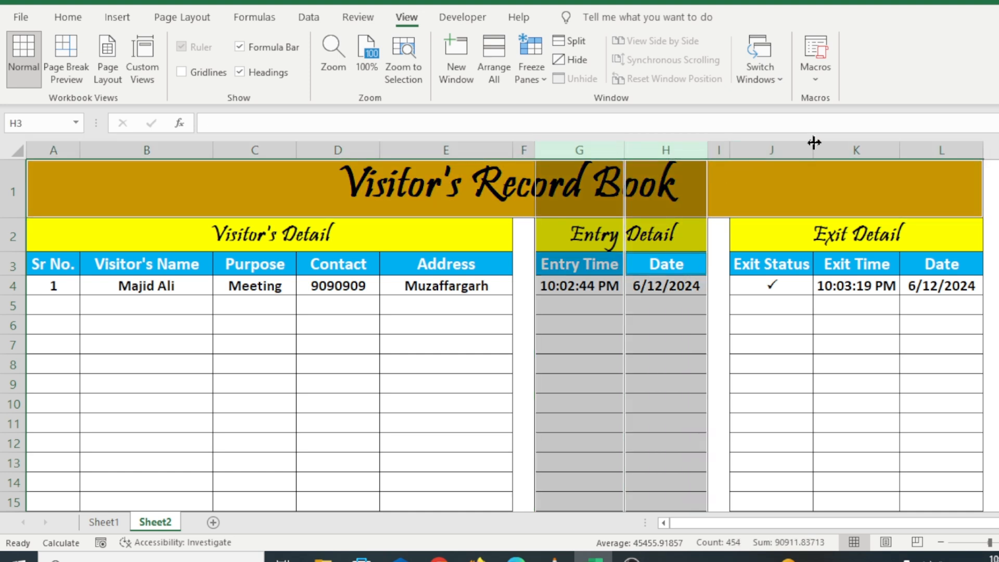
left_click(852, 147, "ctrl")
left_click(943, 149, "ctrl")
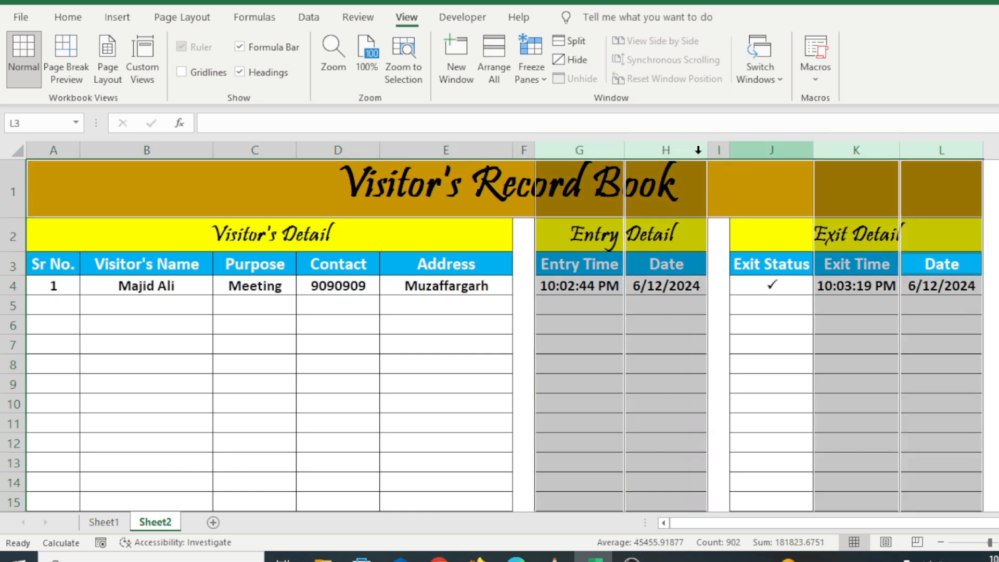
left_click_drag(707, 152, 726, 154)
left_click(669, 347)
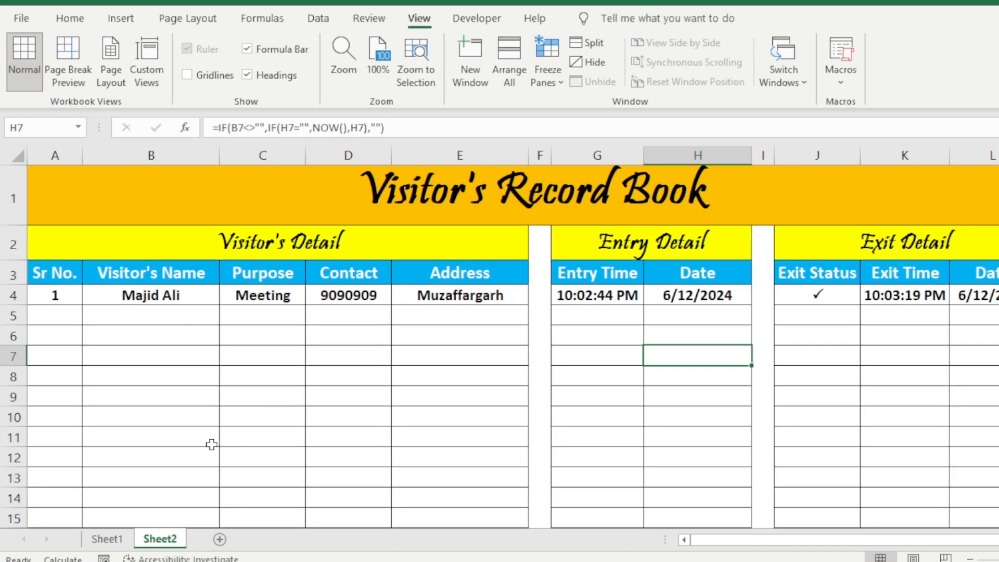
left_click_drag(53, 294, 520, 531)
scroll(291, 461, "up", 10)
Step: Return to the Home formatting tools and open Fill Color choices for the visitor data A:E
left_click(70, 18)
scroll(292, 332, "up", 10)
scroll(293, 331, "up", 20)
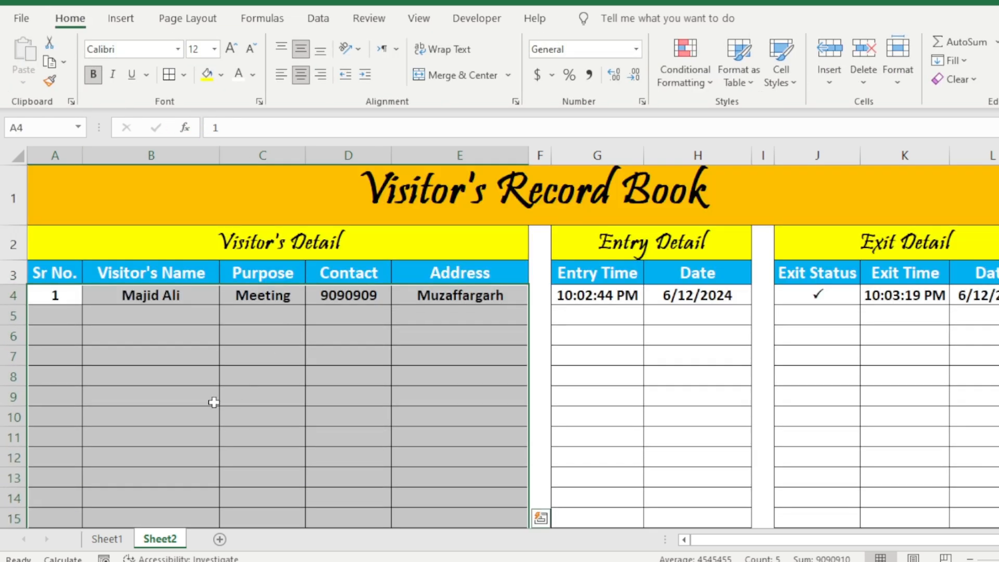
left_click(222, 75)
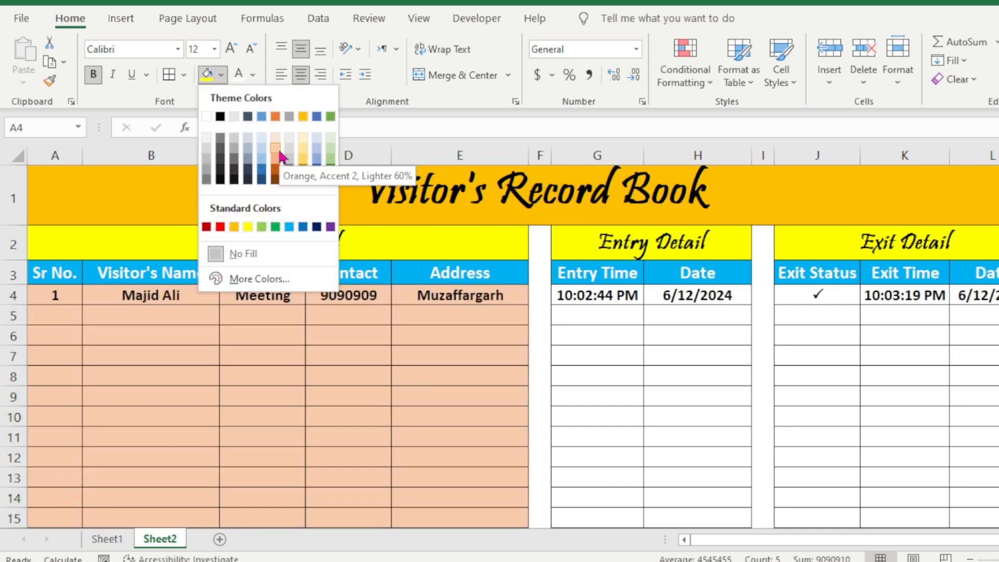